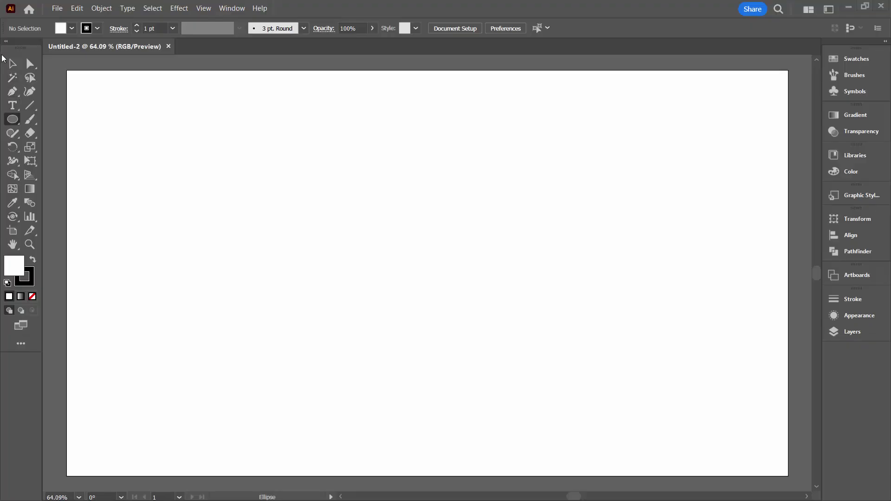
Step: Draw a narrow upright ellipse in the upper-left part of the artboard with the Ellipse tool
{"action": "left_click", "coordinate": [10, 65]}
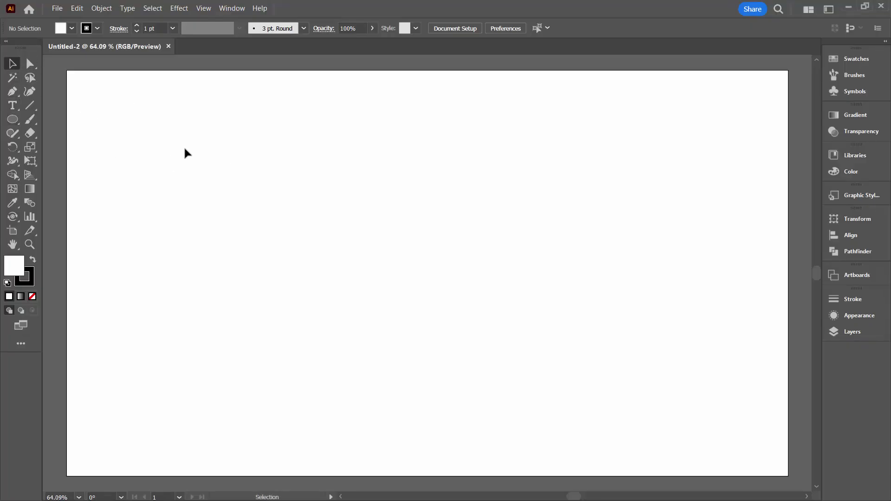
{"action": "left_click", "coordinate": [13, 120]}
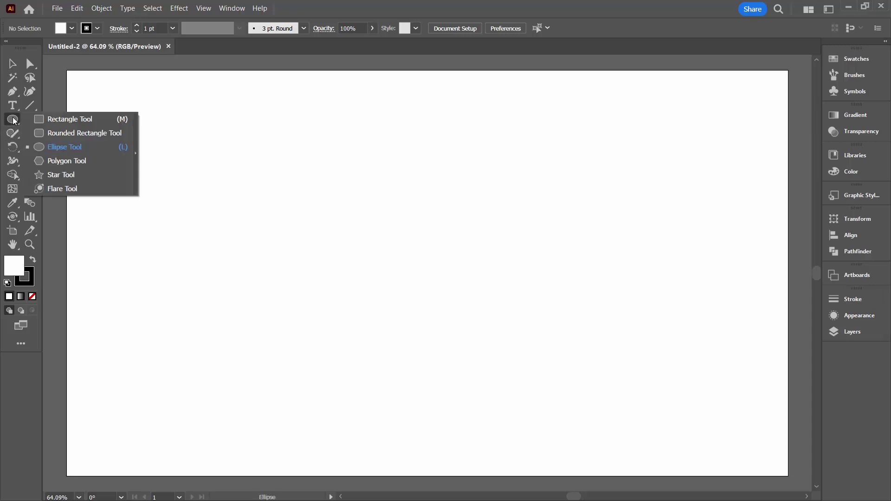
{"action": "left_click", "coordinate": [45, 146]}
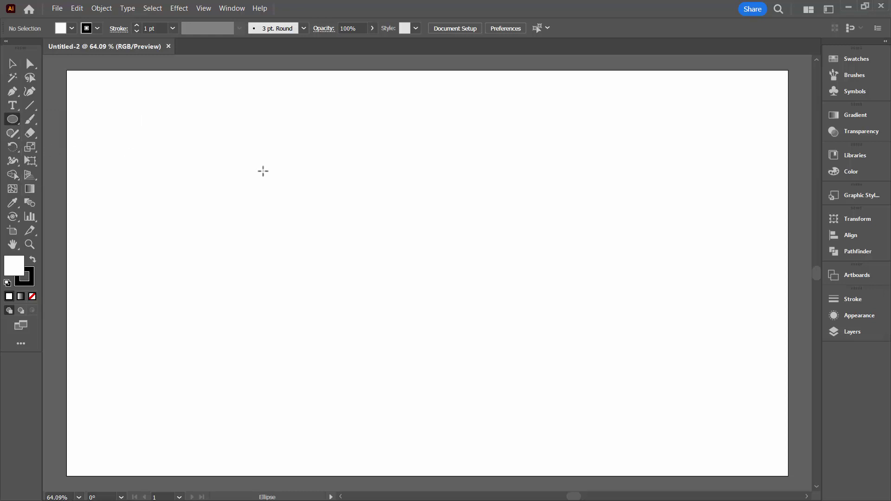
{"action": "left_click_drag", "start_coordinate": [269, 169], "coordinate": [313, 267]}
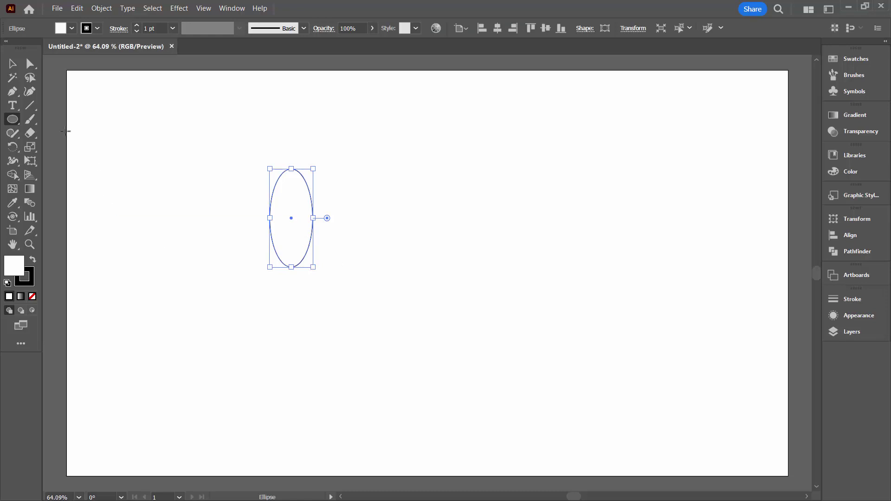
Step: Convert the ellipse's top anchor point to a corner and move its bottom anchor slightly up to form a leaf shape
{"action": "left_click", "coordinate": [30, 63]}
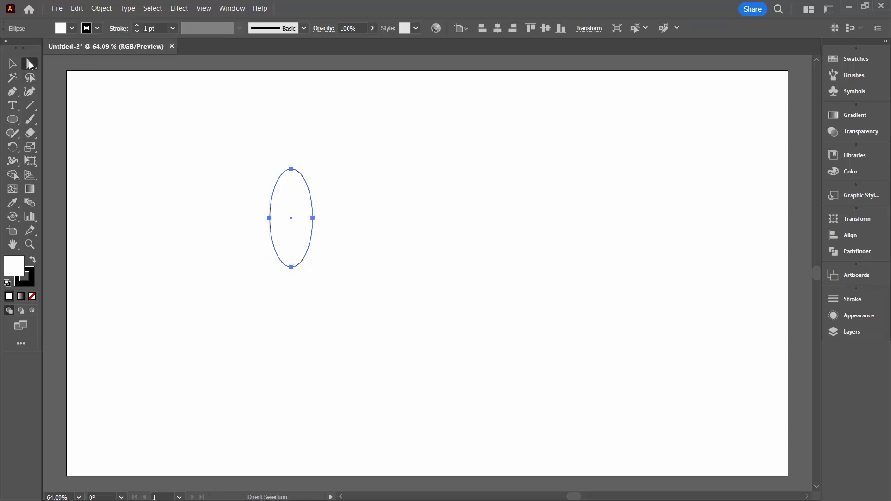
{"action": "left_click", "coordinate": [291, 169]}
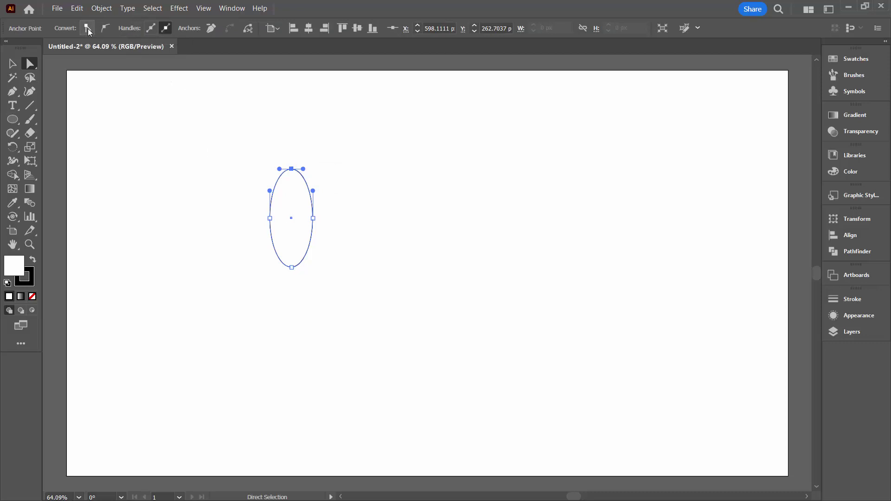
{"action": "left_click", "coordinate": [88, 29]}
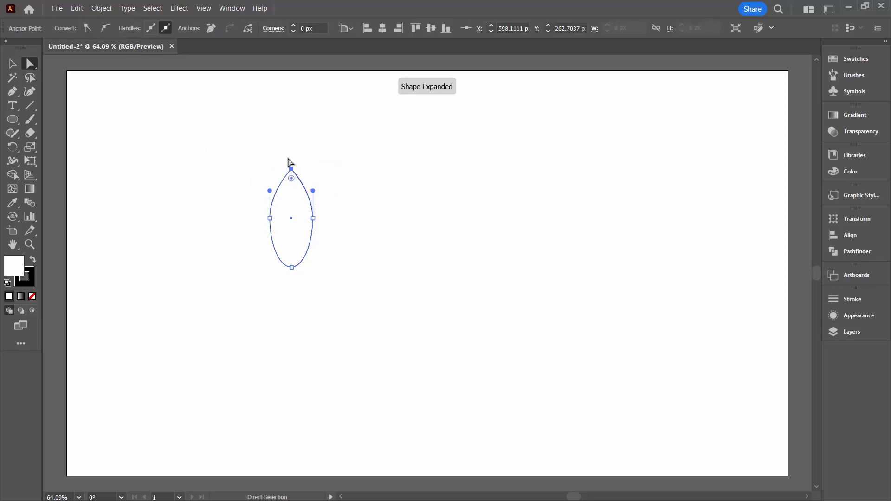
{"action": "left_click_drag", "start_coordinate": [291, 270], "coordinate": [293, 256]}
{"action": "left_click", "coordinate": [237, 232]}
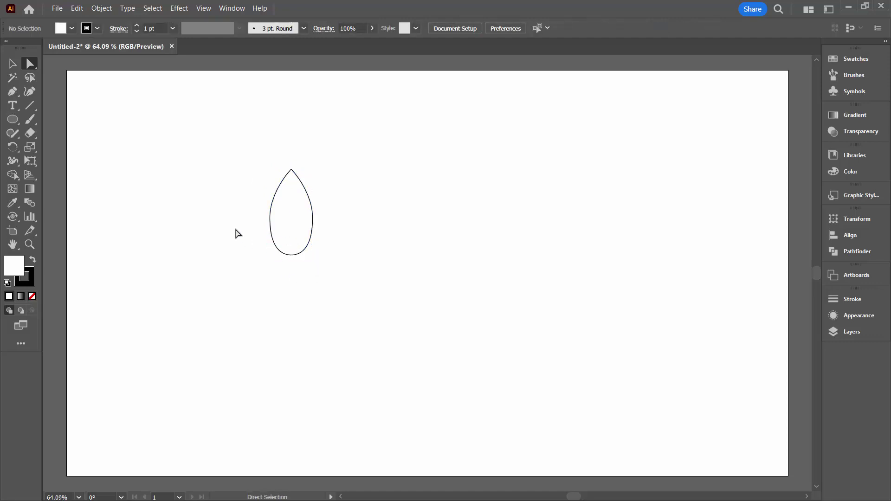
Step: Fill the leaf shape with the light green swatch
{"action": "left_click", "coordinate": [11, 63]}
{"action": "left_click_drag", "start_coordinate": [246, 179], "coordinate": [408, 297]}
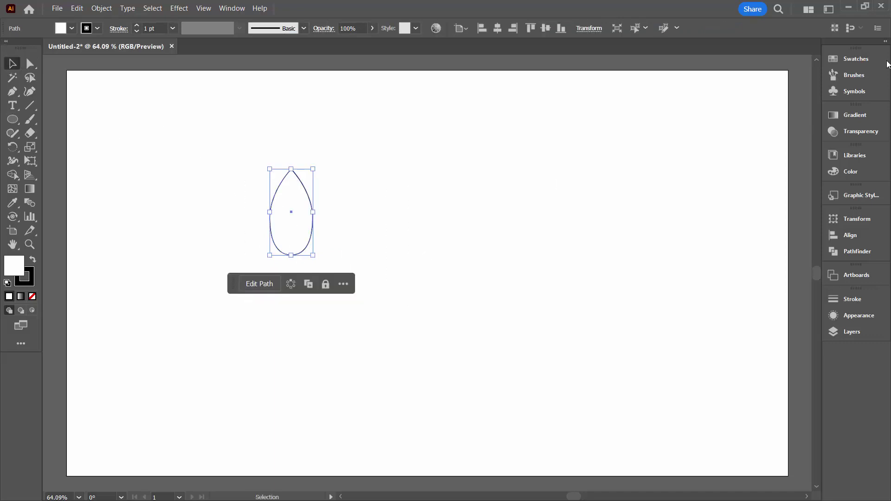
{"action": "left_click", "coordinate": [837, 59]}
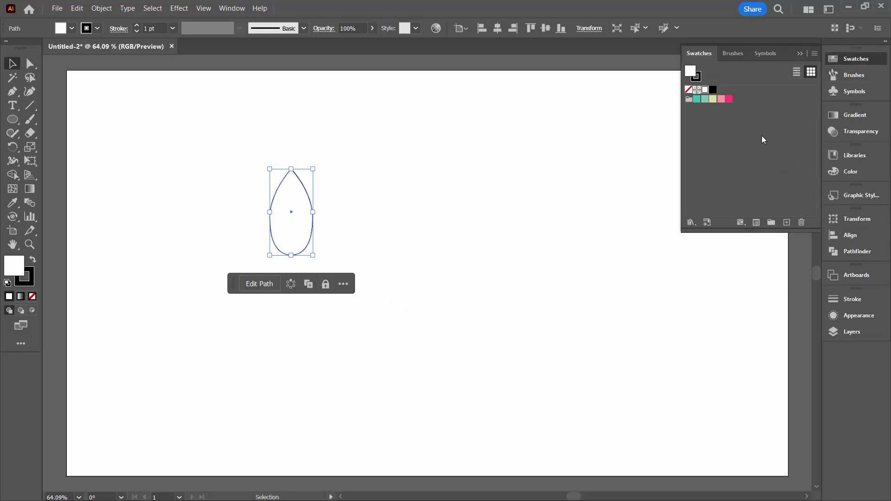
{"action": "left_click", "coordinate": [705, 98]}
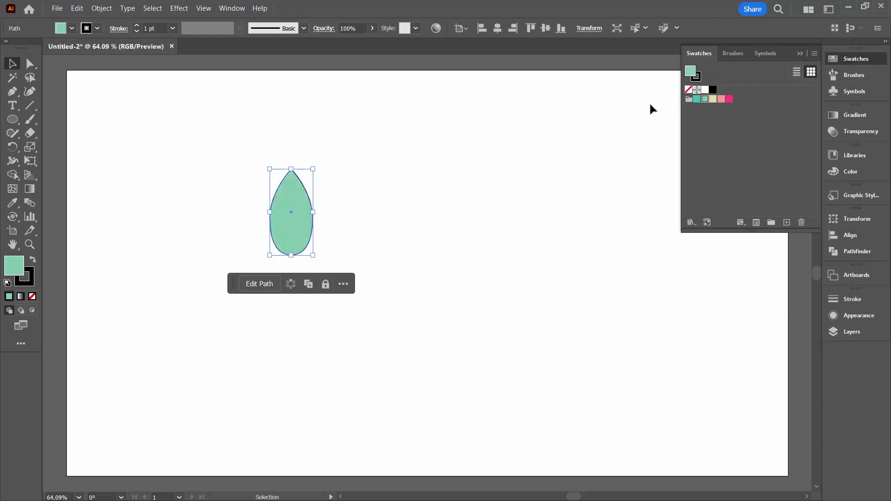
Step: Set the leaf outline's stroke weight to 3 pt and deselect the leaf
{"action": "left_click", "coordinate": [34, 278]}
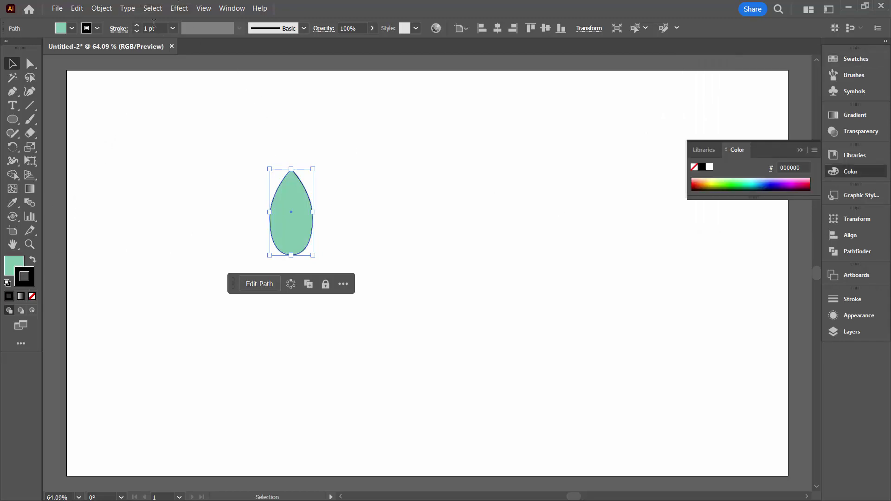
{"action": "left_click", "coordinate": [841, 297]}
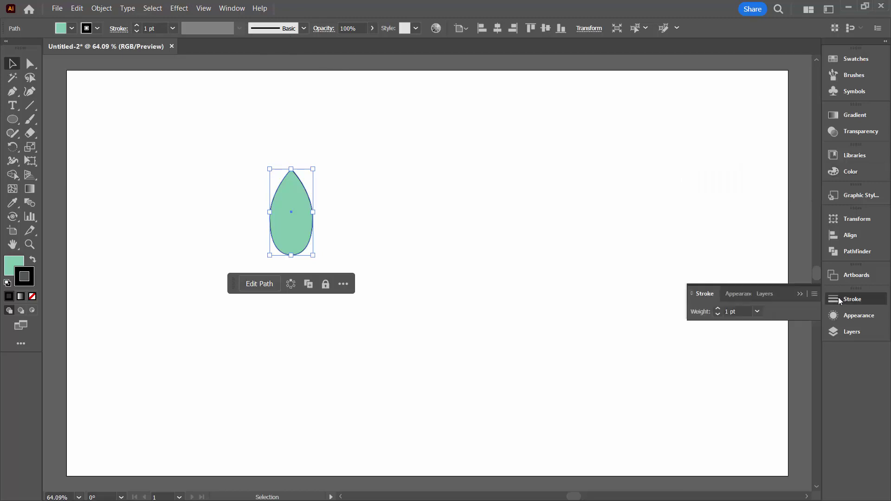
{"action": "left_click", "coordinate": [718, 309]}
{"action": "left_click", "coordinate": [718, 309]}
{"action": "left_click", "coordinate": [232, 9]}
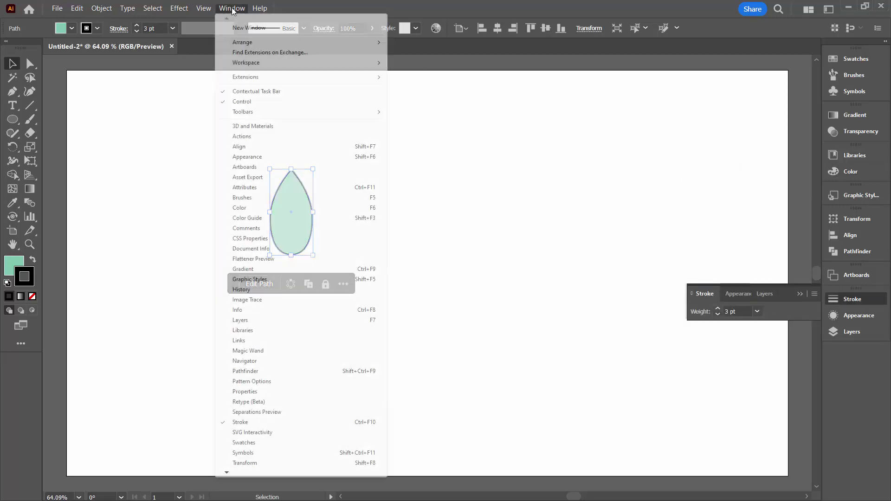
{"action": "left_click", "coordinate": [467, 28]}
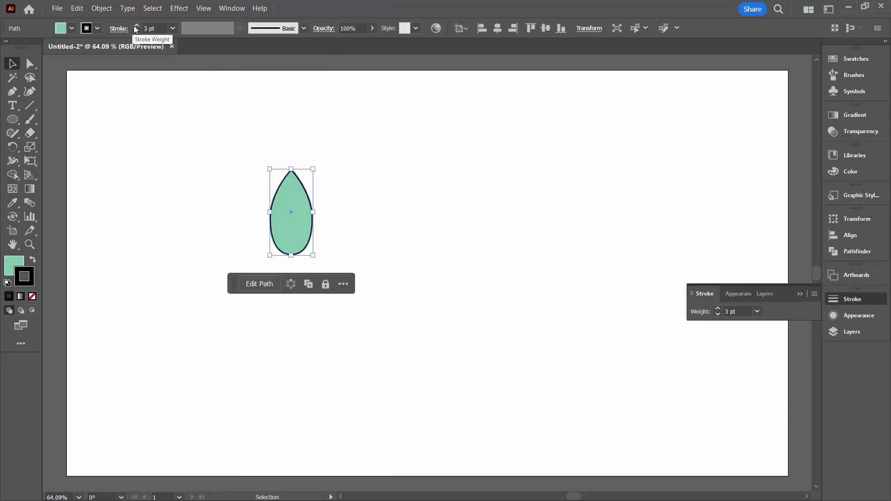
{"action": "left_click", "coordinate": [801, 294]}
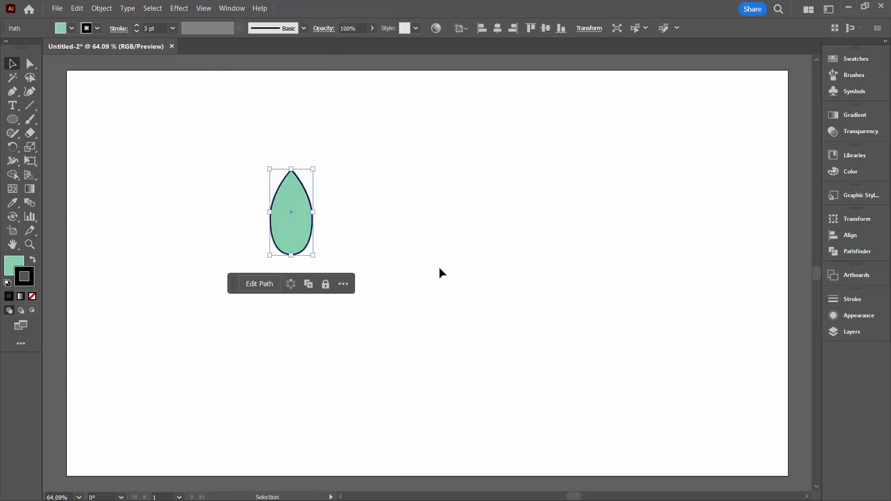
{"action": "left_click", "coordinate": [378, 262]}
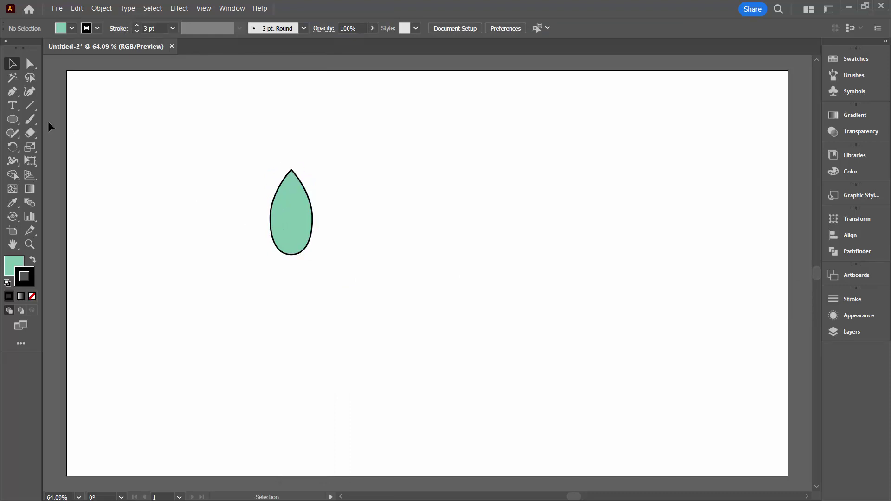
Step: Draw a straight vertical line about 359 px long to the right of the leaf with the Pen tool
{"action": "left_click", "coordinate": [12, 91]}
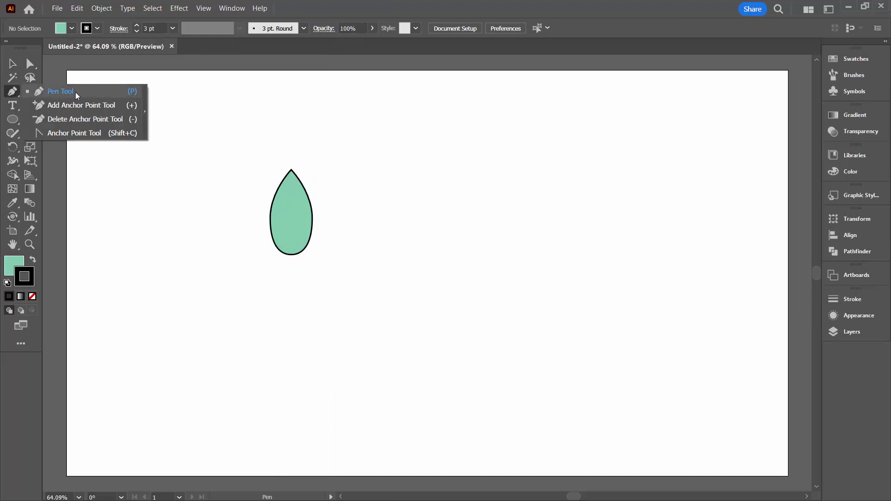
{"action": "left_click", "coordinate": [76, 92]}
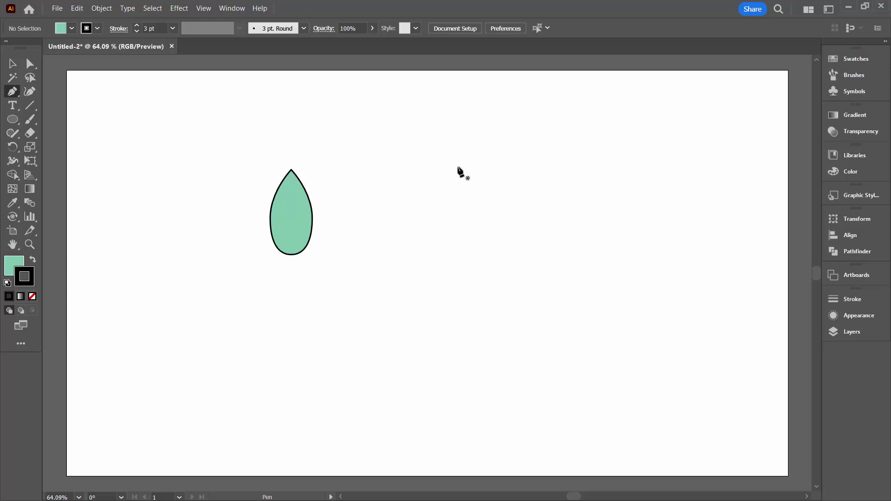
{"action": "left_click", "coordinate": [463, 123]}
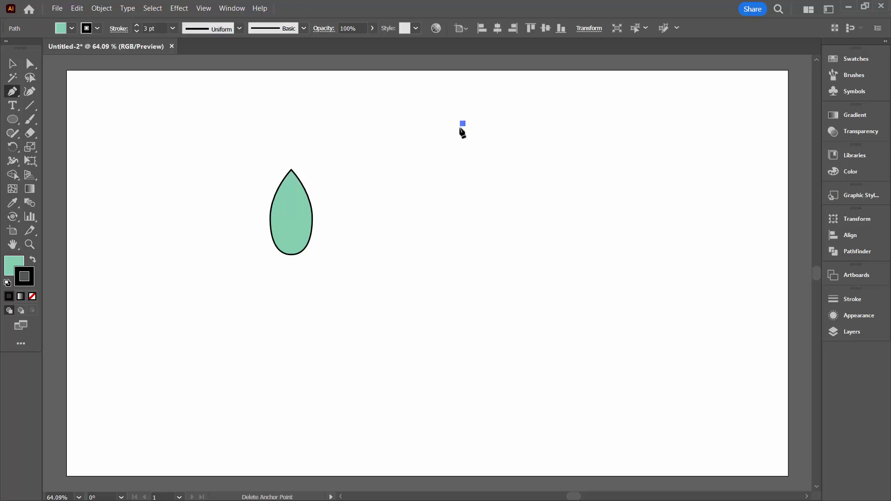
{"action": "left_click", "coordinate": [463, 257]}
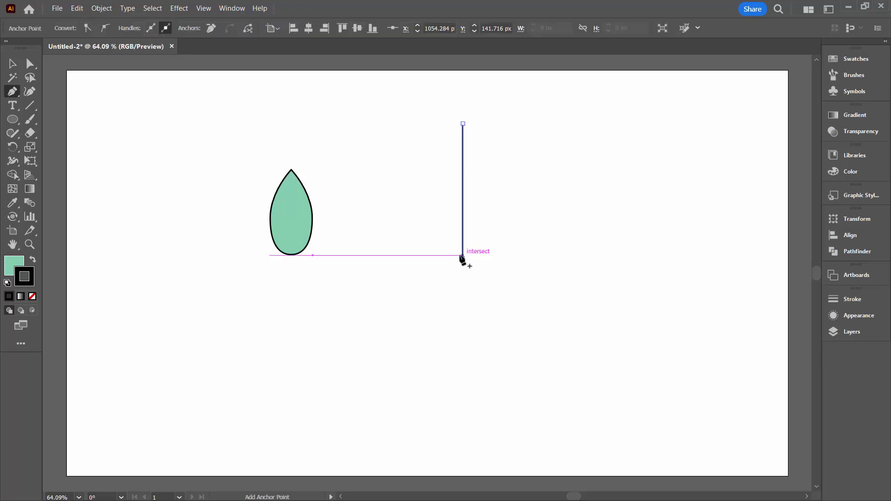
{"action": "key", "text": "Escape"}
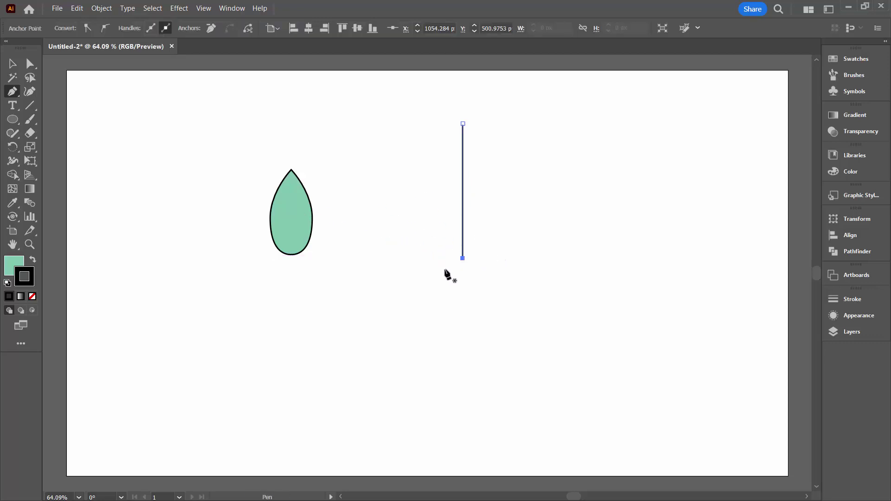
{"action": "left_click", "coordinate": [12, 64]}
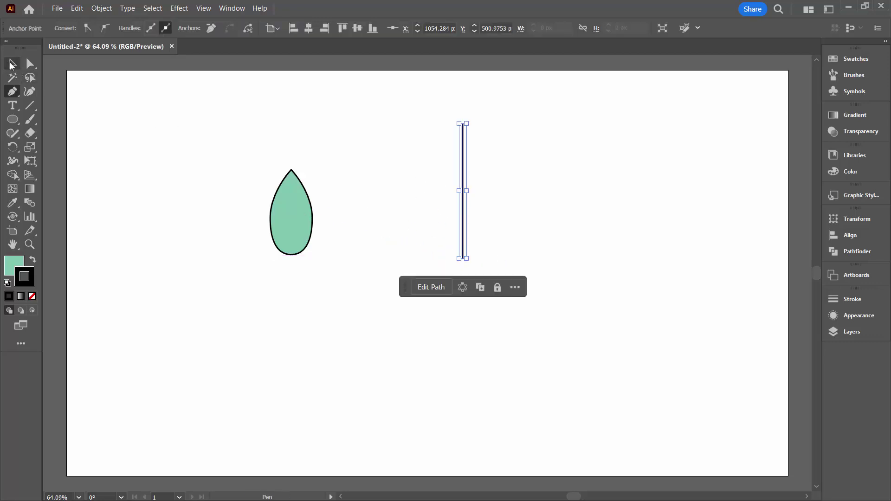
{"action": "left_click", "coordinate": [443, 191]}
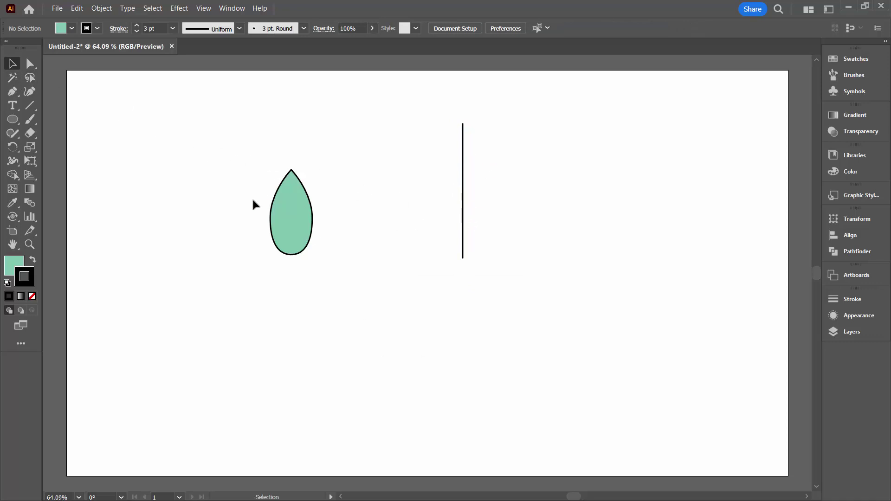
Step: Draw a diagonal line about 143 px long, sloping down from the left to meet the vertical line near its lower end
{"action": "left_click", "coordinate": [12, 91]}
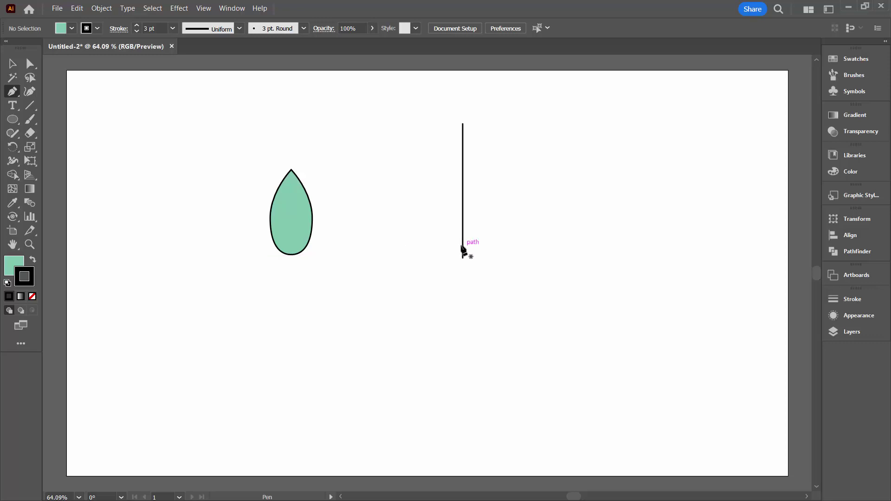
{"action": "left_click_drag", "start_coordinate": [419, 218], "coordinate": [463, 251]}
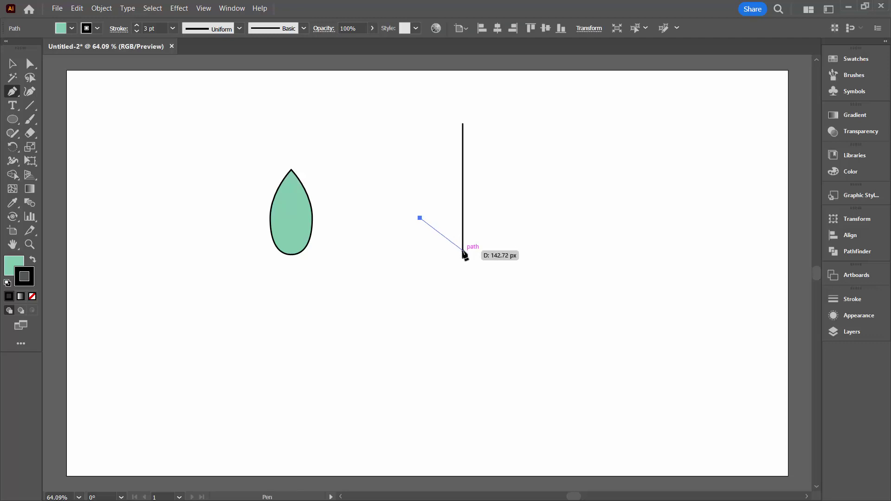
{"action": "left_click", "coordinate": [463, 251]}
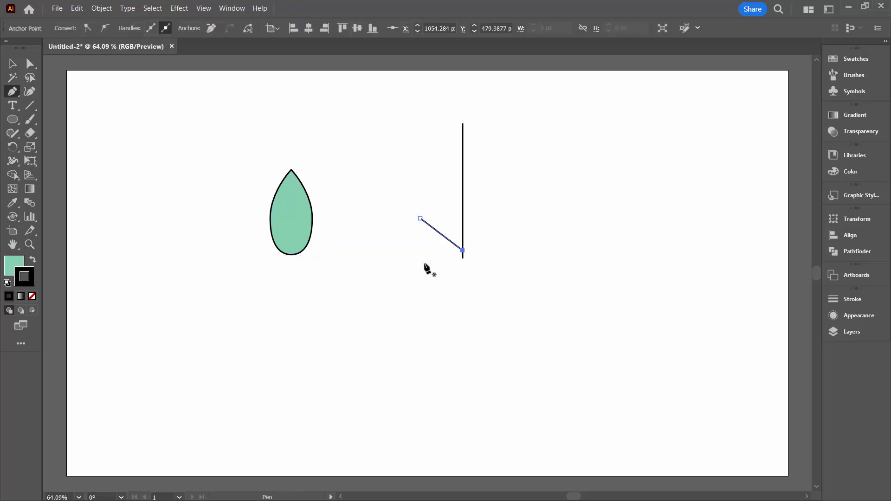
{"action": "key", "text": "v"}
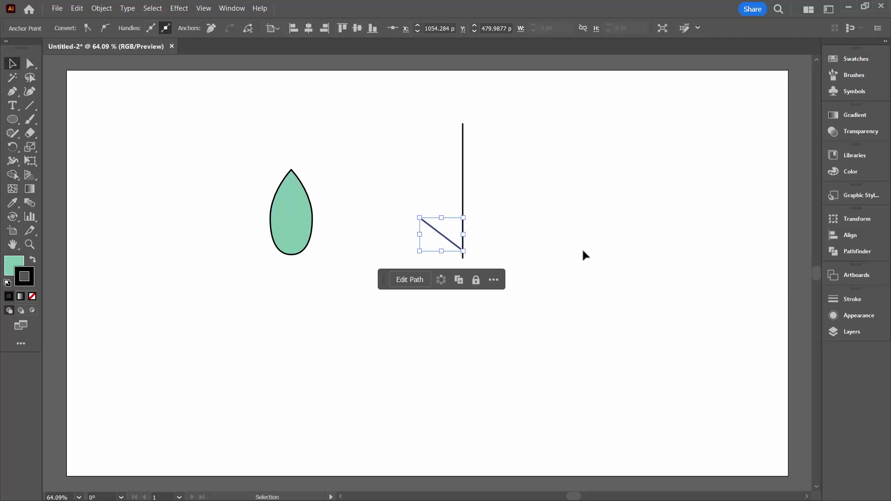
Step: Move the diagonal line to the right of the vertical line and add a copy reflected about the vertical axis to form a V
{"action": "left_click_drag", "start_coordinate": [443, 237], "coordinate": [534, 204]}
{"action": "left_click", "coordinate": [102, 9]}
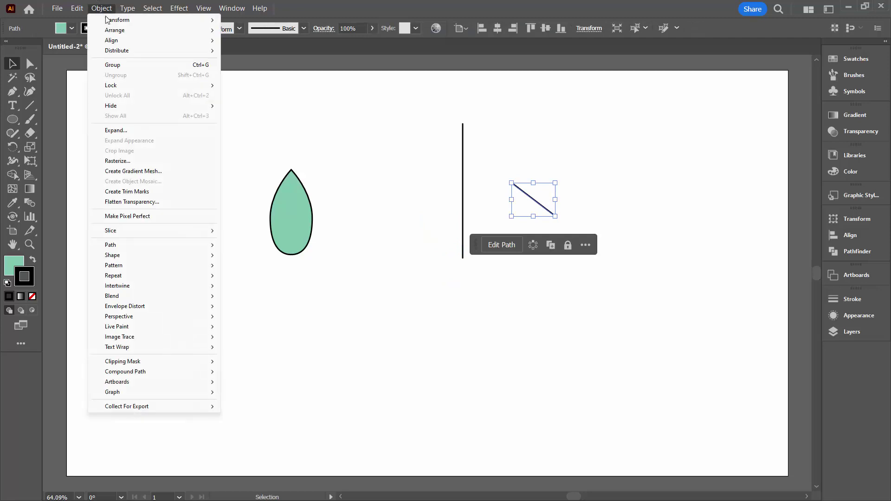
{"action": "mouse_move", "coordinate": [107, 20]}
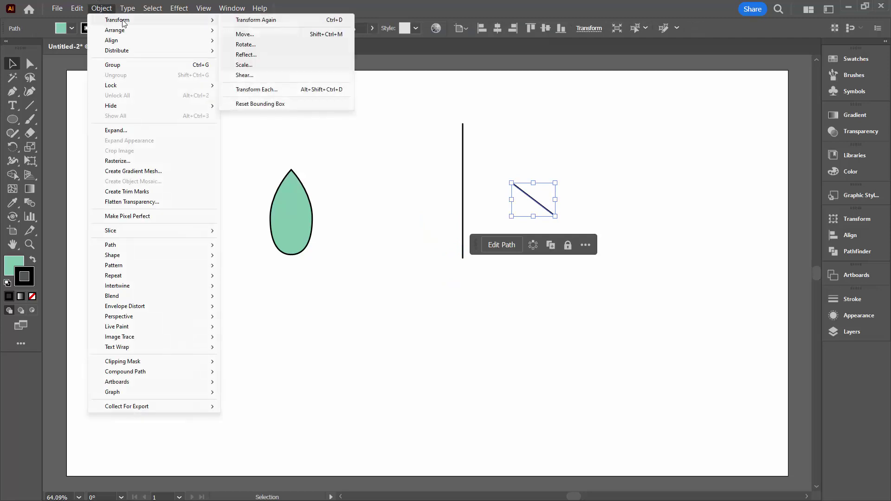
{"action": "left_click", "coordinate": [246, 55]}
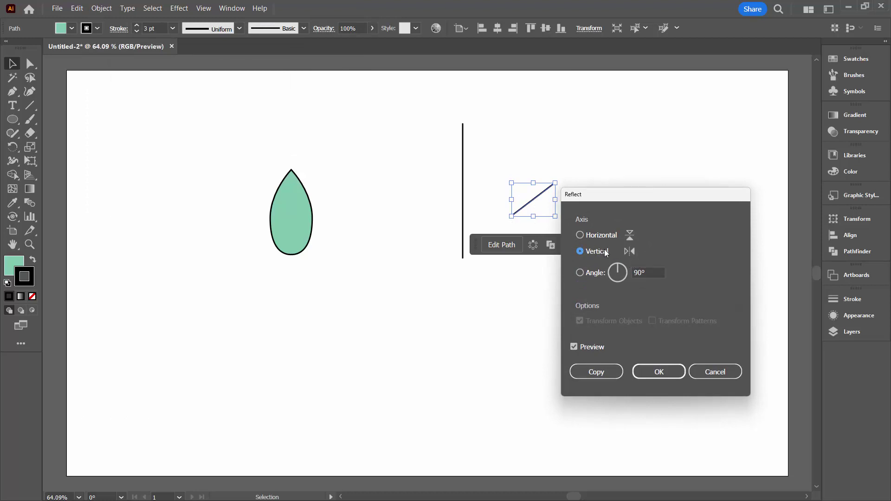
{"action": "left_click", "coordinate": [590, 372]}
{"action": "left_click_drag", "start_coordinate": [537, 198], "coordinate": [577, 204]}
{"action": "left_click", "coordinate": [575, 231]}
Step: Expand both diagonal lines of the V with Fill and Stroke enabled
{"action": "left_click_drag", "start_coordinate": [495, 172], "coordinate": [610, 228]}
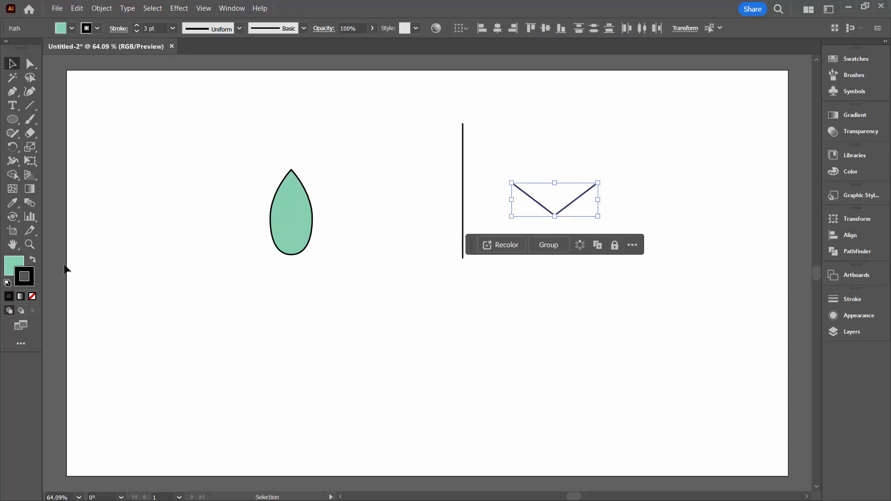
{"action": "left_click", "coordinate": [99, 10]}
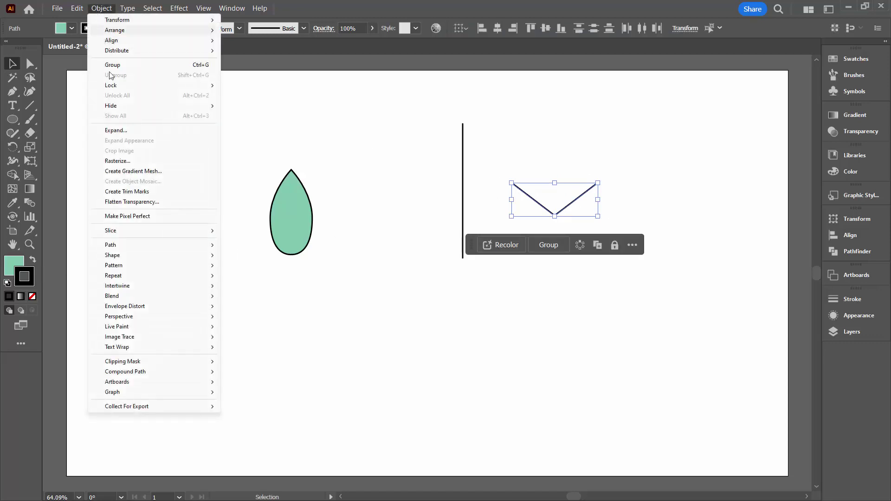
{"action": "left_click", "coordinate": [99, 132]}
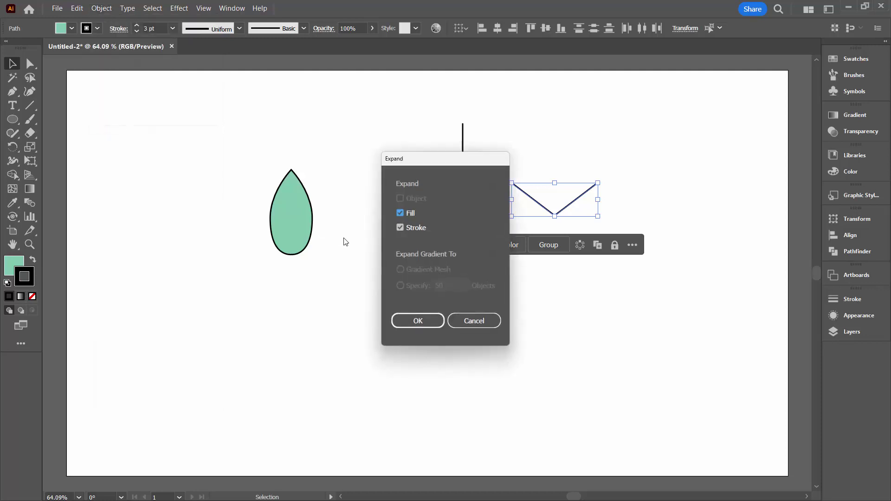
{"action": "left_click", "coordinate": [417, 321]}
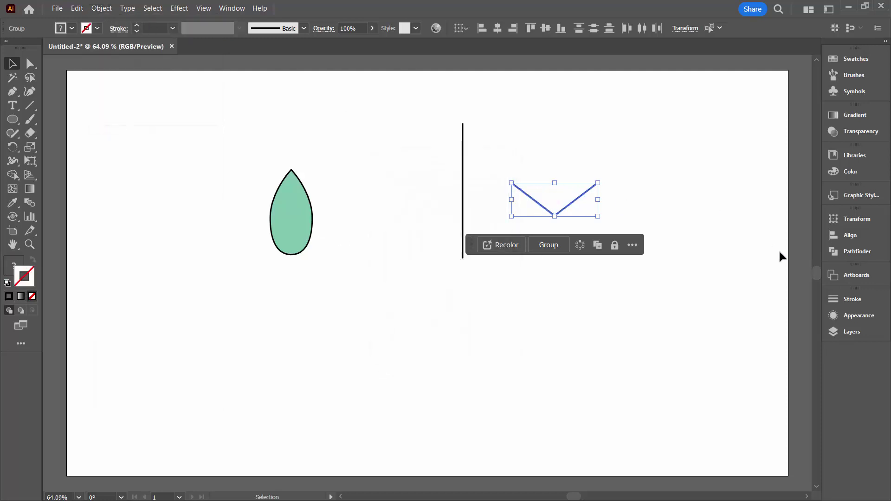
Step: Unite the two expanded diagonal lines of the V into a single shape with Pathfinder
{"action": "left_click", "coordinate": [845, 252]}
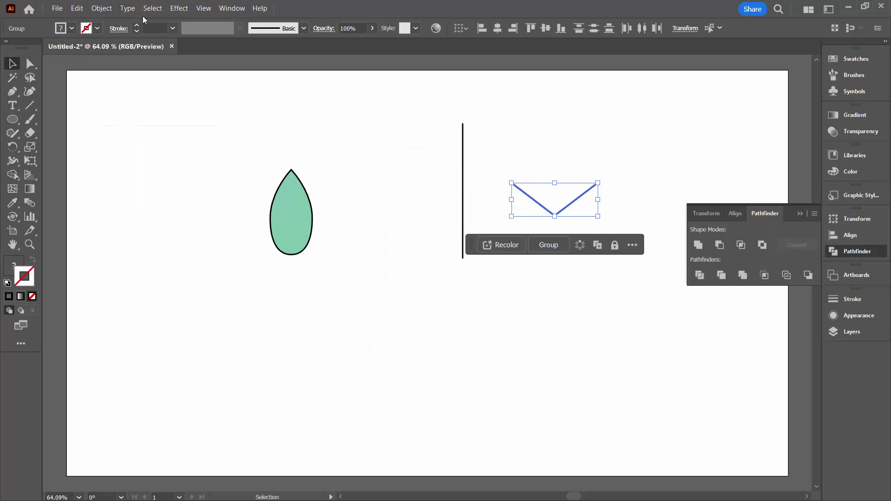
{"action": "left_click", "coordinate": [231, 8]}
{"action": "key", "text": "Escape"}
{"action": "left_click", "coordinate": [230, 9]}
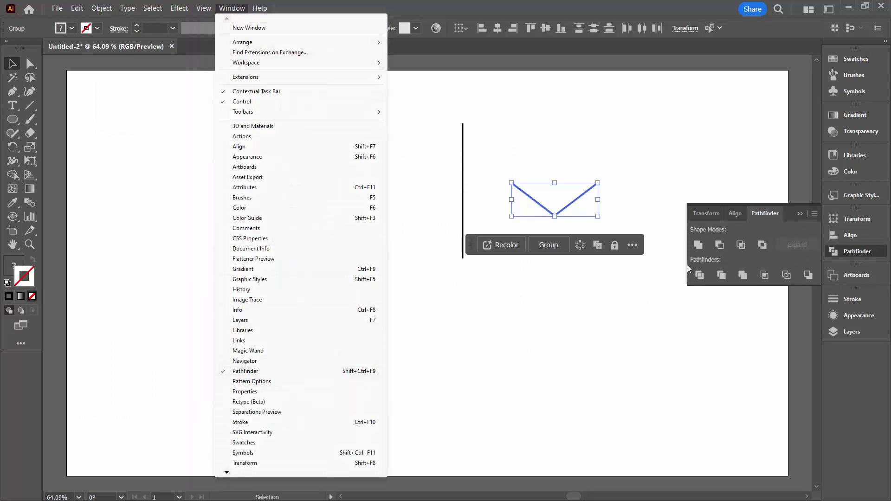
{"action": "left_click", "coordinate": [699, 245]}
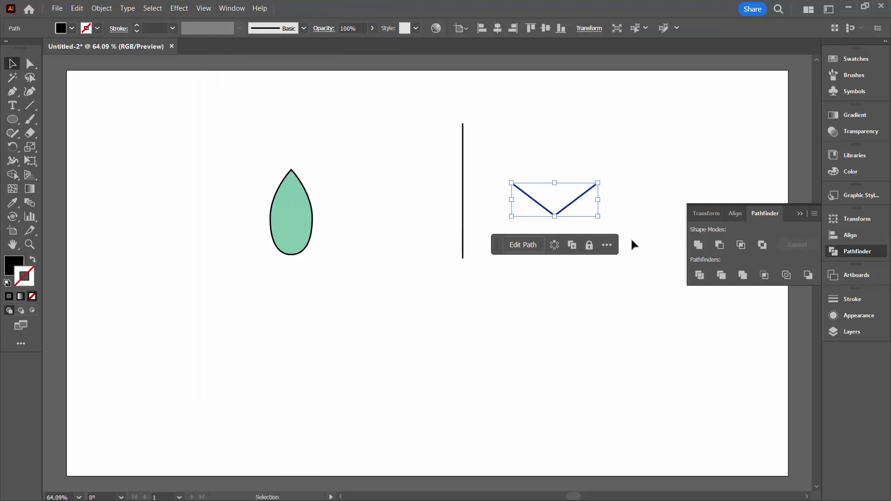
Step: Move the united V onto the vertical line so its point sits on the line near the lower end
{"action": "left_click", "coordinate": [601, 235]}
{"action": "left_click", "coordinate": [558, 216]}
{"action": "left_click", "coordinate": [593, 236]}
{"action": "left_click_drag", "start_coordinate": [565, 210], "coordinate": [474, 238]}
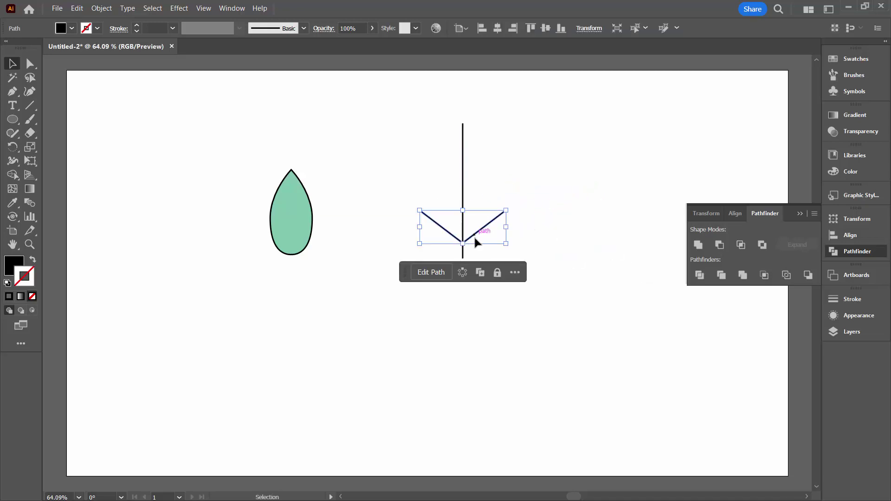
{"action": "left_click", "coordinate": [403, 205]}
{"action": "left_click_drag", "start_coordinate": [415, 194], "coordinate": [421, 233]}
Step: Create a copy of the V with the Move command, offset 0 px horizontally and -60 px vertically
{"action": "left_click", "coordinate": [101, 8]}
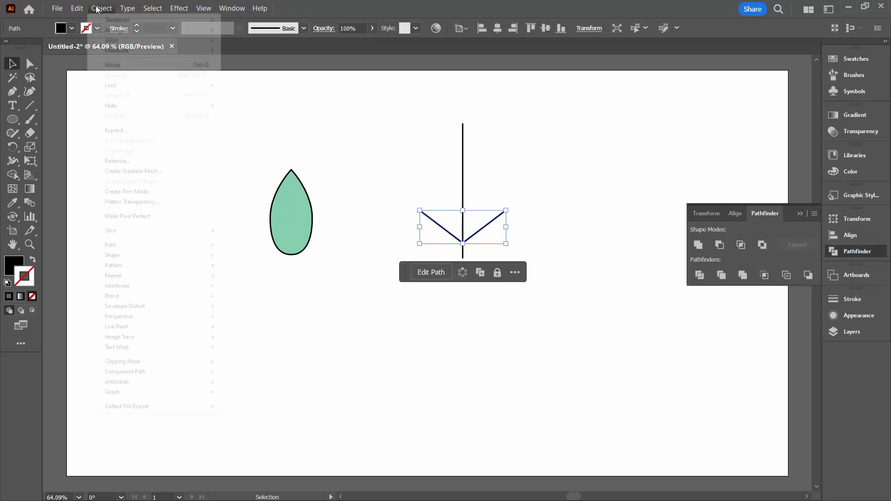
{"action": "mouse_move", "coordinate": [116, 20]}
{"action": "left_click", "coordinate": [244, 34]}
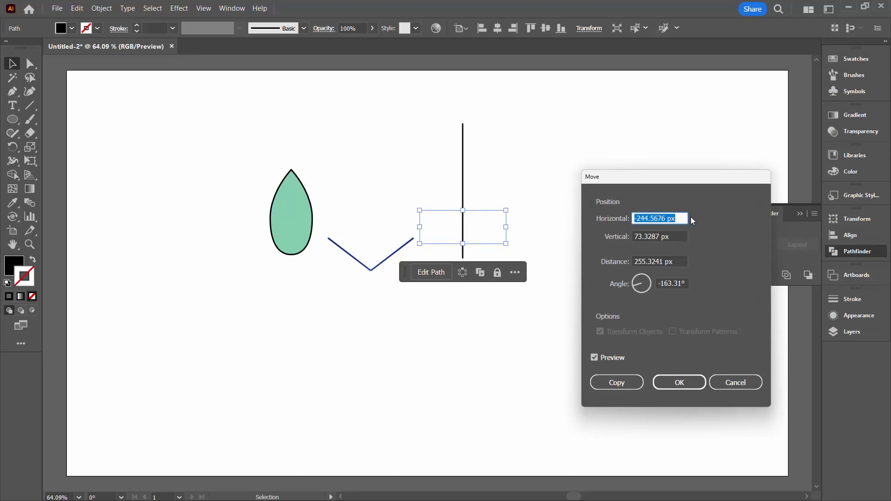
{"action": "type", "text": "0"}
{"action": "key", "text": "Tab"}
{"action": "type", "text": "0"}
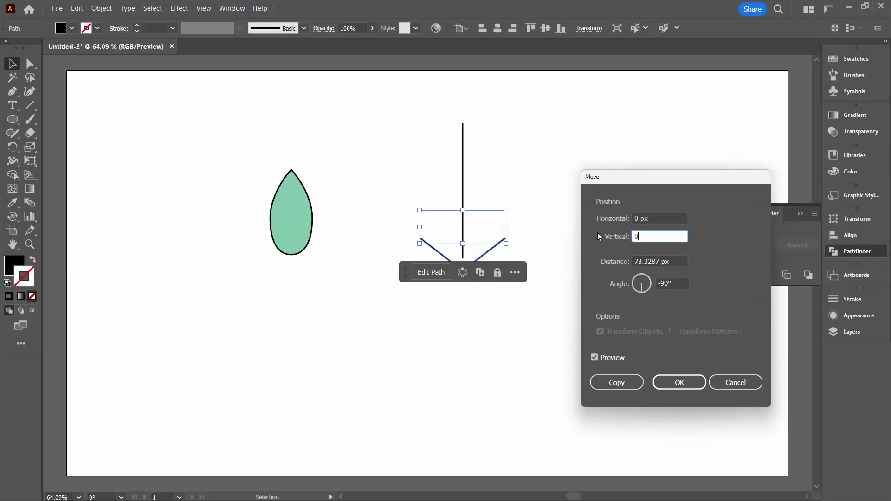
{"action": "key", "text": "Tab"}
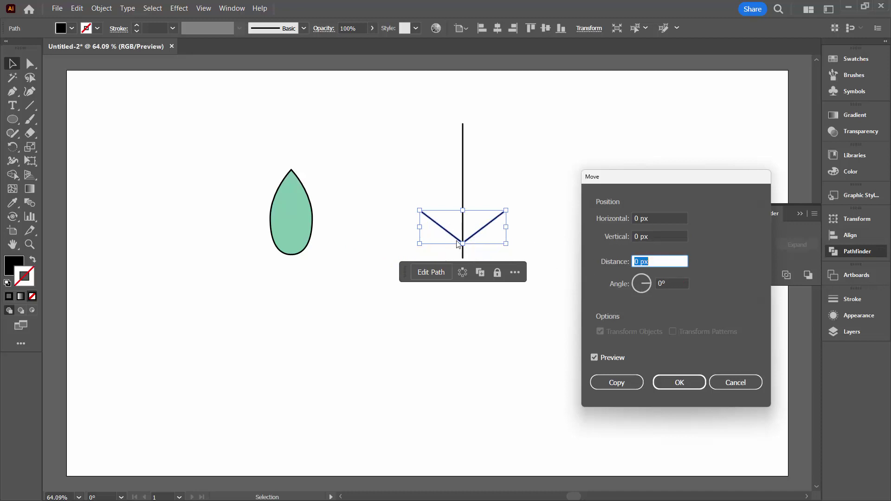
{"action": "left_click", "coordinate": [667, 232]}
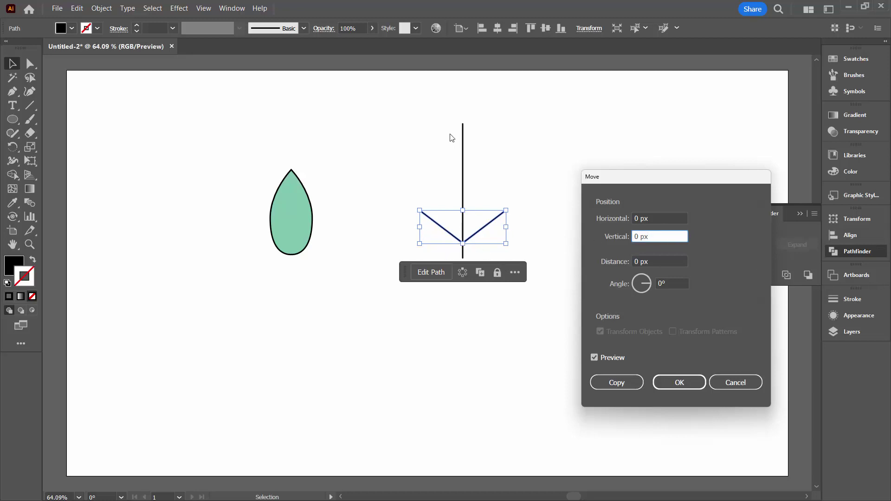
{"action": "key", "text": "shift+Down"}
{"action": "key", "text": "shift+Down"}
{"action": "key", "text": "shift+Down"}
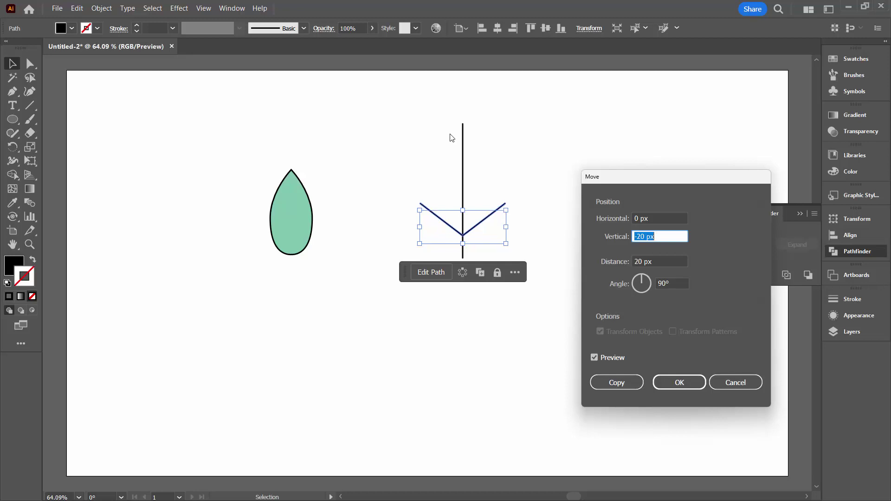
{"action": "key", "text": "shift+Down"}
{"action": "key", "text": "shift+Down"}
{"action": "key", "text": "shift+Down"}
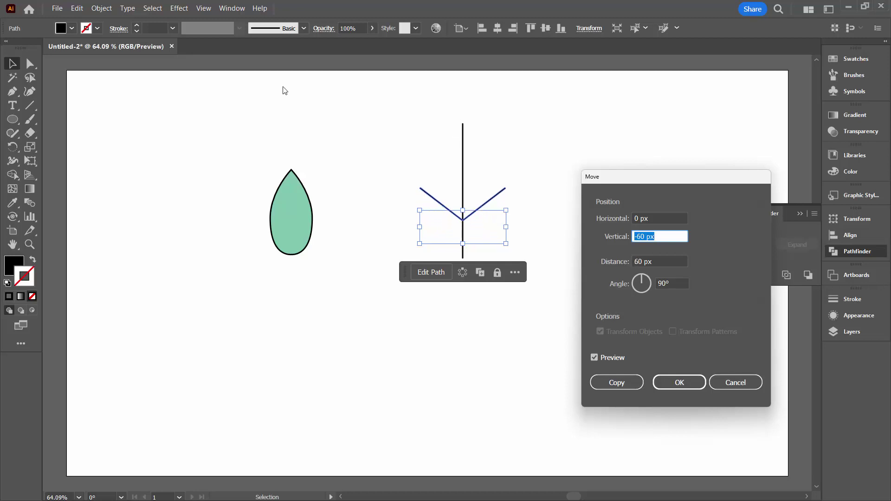
{"action": "left_click", "coordinate": [613, 383]}
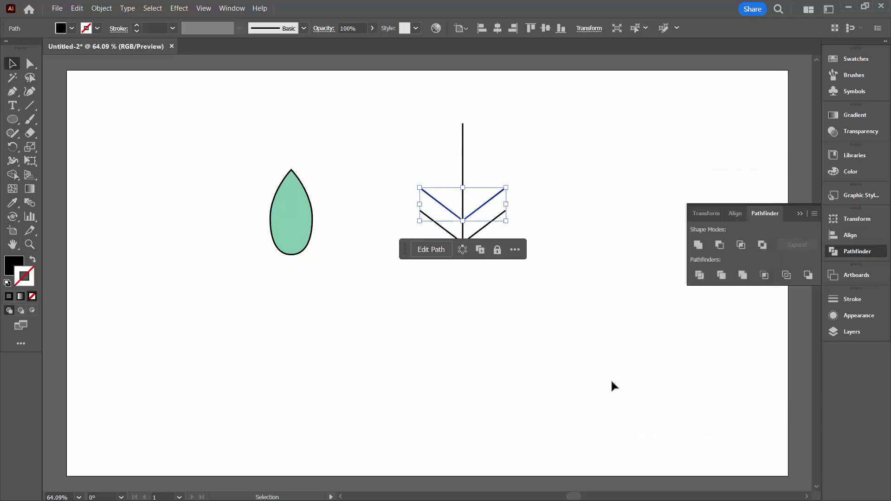
Step: Repeat the move-and-copy transformation on the upper V four more times, stacking six Vs up the vertical line
{"action": "left_click", "coordinate": [552, 324]}
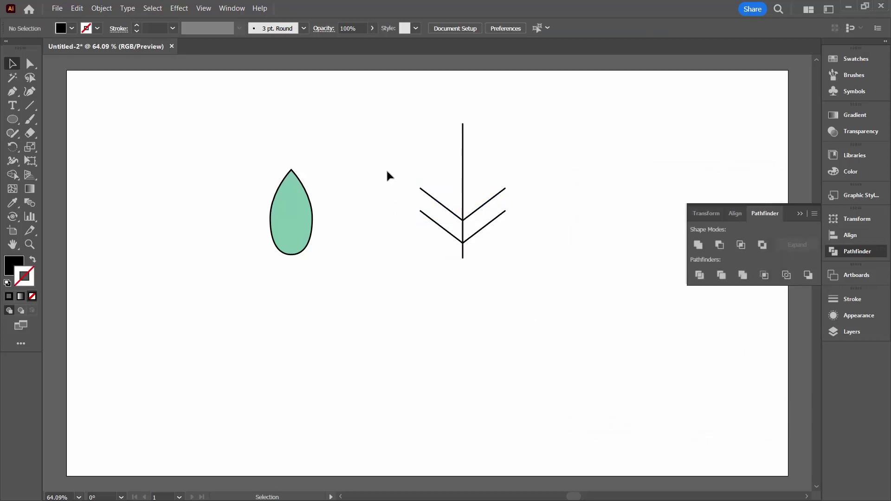
{"action": "left_click", "coordinate": [436, 195]}
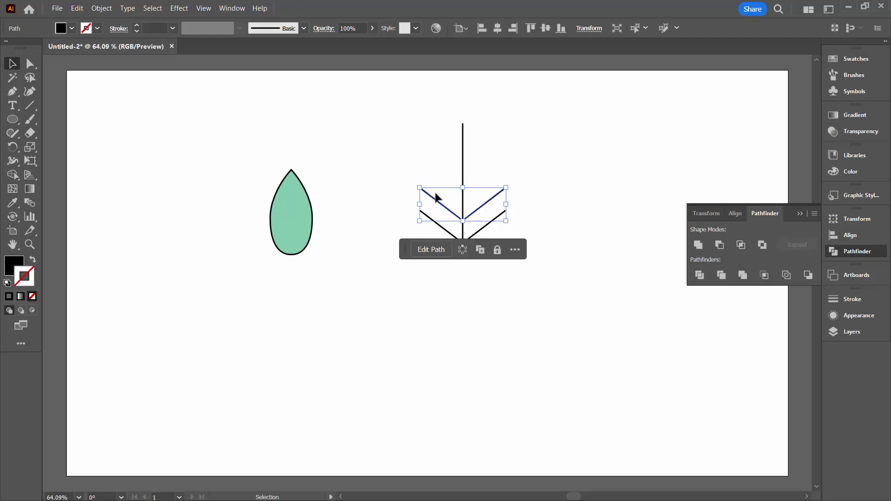
{"action": "key", "text": "ctrl+d"}
{"action": "key", "text": "ctrl+d"}
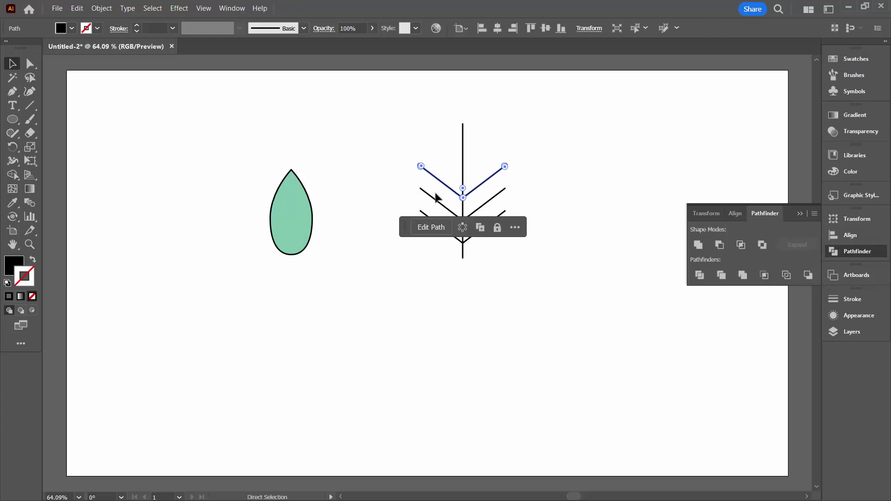
{"action": "key", "text": "ctrl+d"}
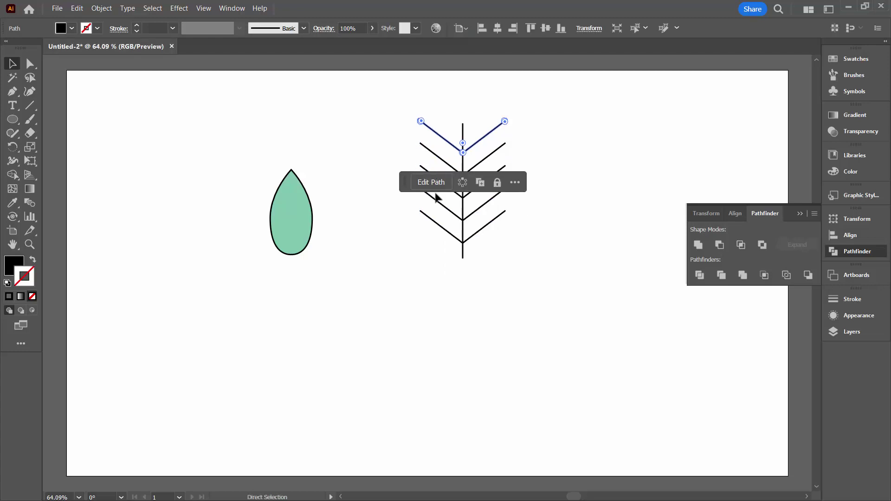
{"action": "key", "text": "ctrl+d"}
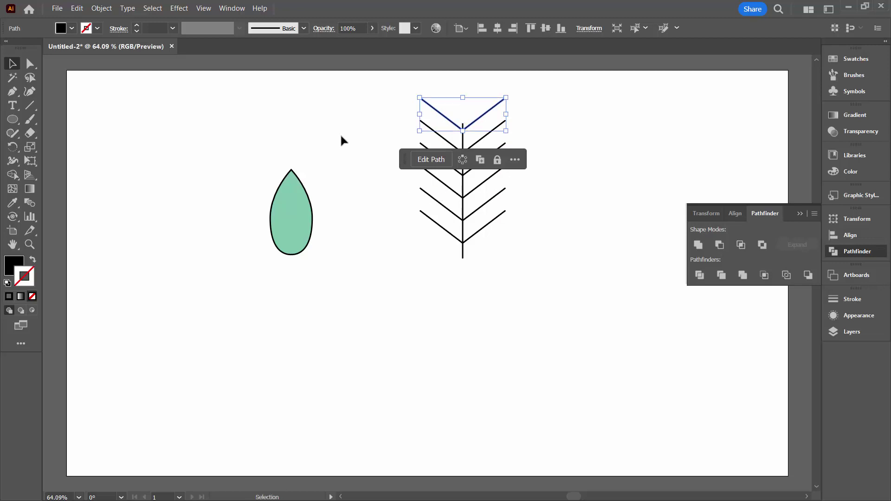
Step: Move the green leaf onto the vein pattern, centred on the vertical line
{"action": "left_click", "coordinate": [342, 135]}
{"action": "left_click_drag", "start_coordinate": [286, 201], "coordinate": [453, 169]}
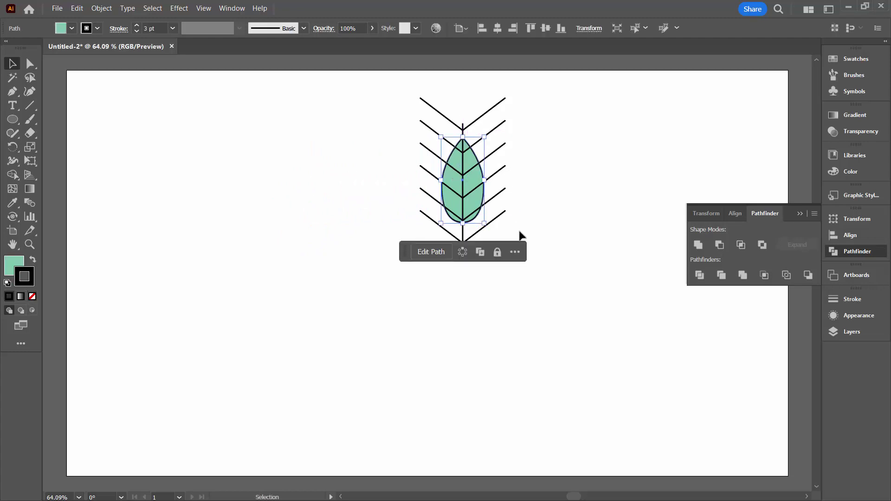
{"action": "left_click", "coordinate": [519, 232]}
Step: List the objects of Layer 1 in a widened Layers panel and lock the leaf path
{"action": "left_click", "coordinate": [221, 8]}
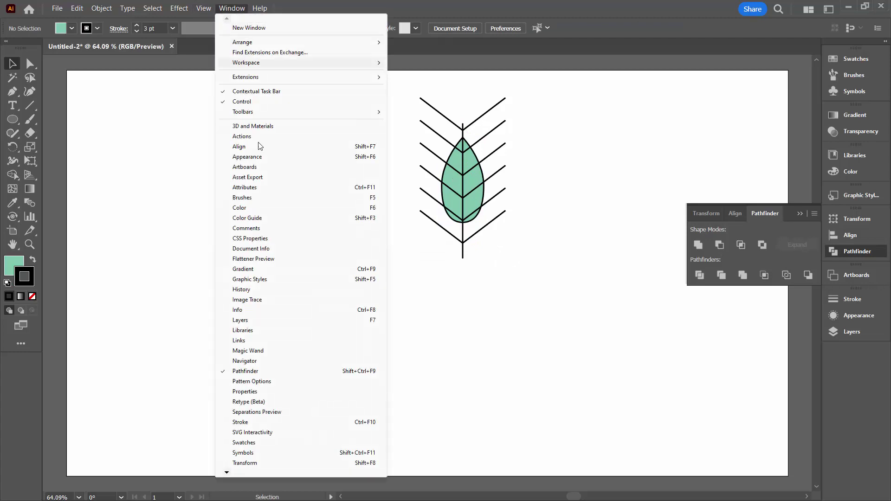
{"action": "left_click", "coordinate": [260, 321]}
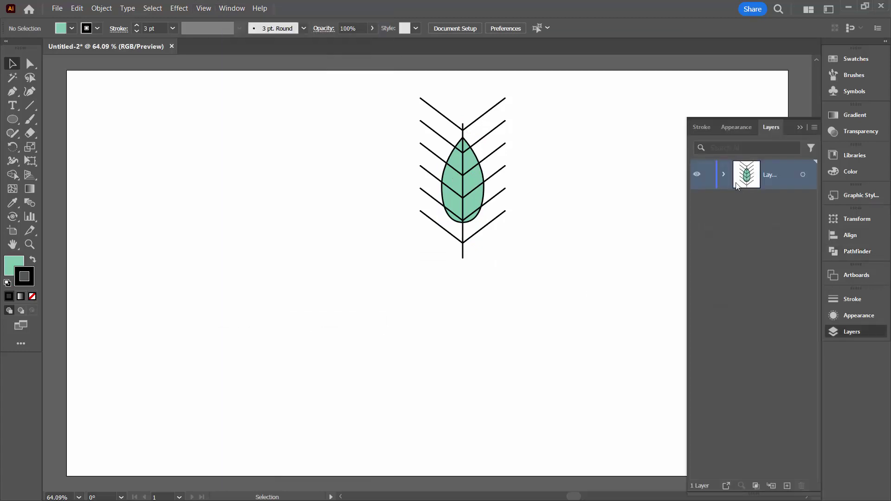
{"action": "left_click", "coordinate": [724, 174]}
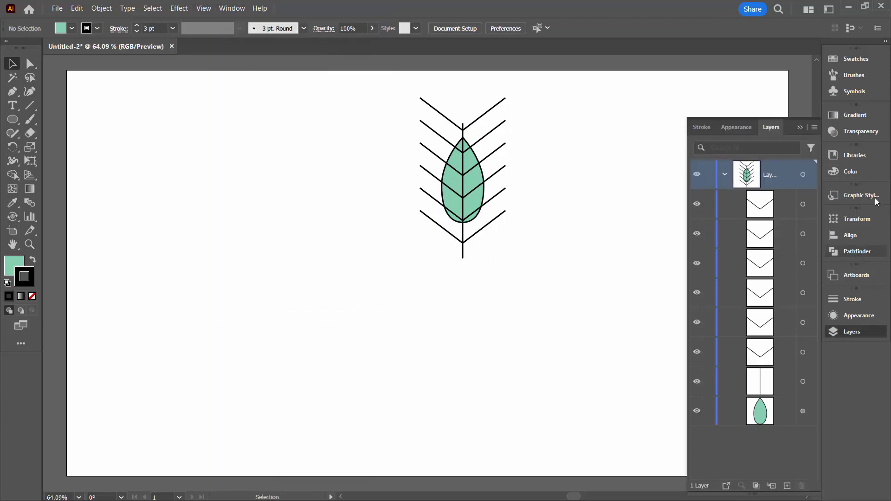
{"action": "left_click", "coordinate": [709, 411]}
{"action": "left_click_drag", "start_coordinate": [688, 399], "coordinate": [637, 392]}
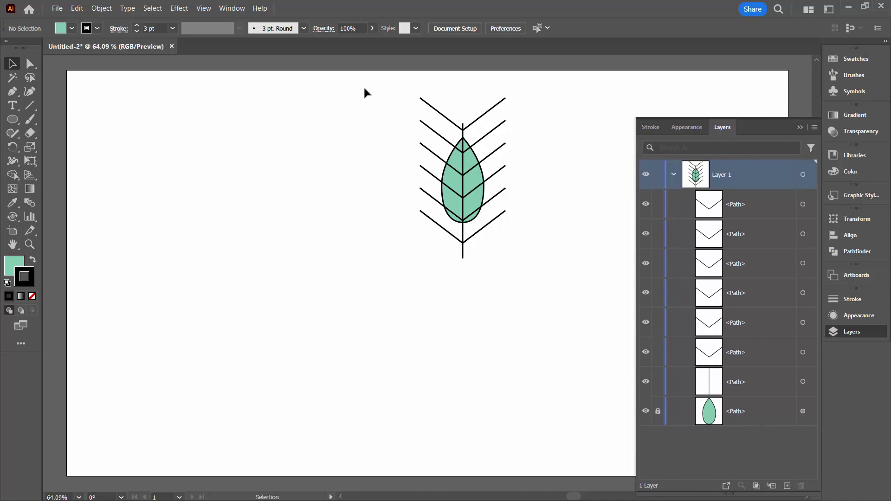
Step: Expand all the V veins and the vertical line with Fill and Stroke enabled
{"action": "left_click_drag", "start_coordinate": [364, 86], "coordinate": [556, 294]}
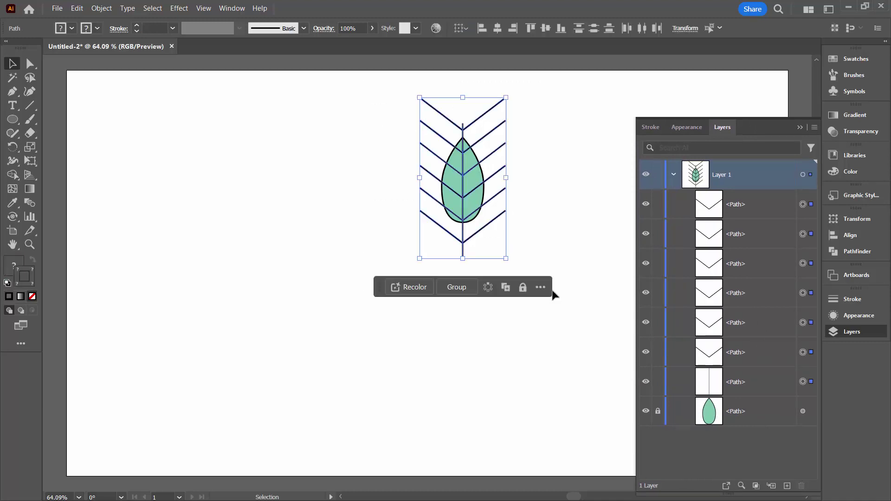
{"action": "left_click", "coordinate": [101, 8]}
{"action": "left_click", "coordinate": [119, 131]}
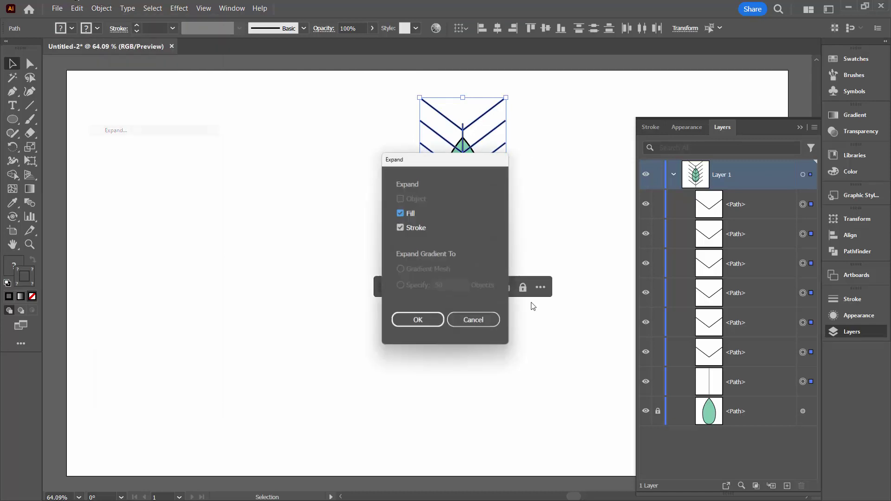
{"action": "left_click", "coordinate": [420, 321]}
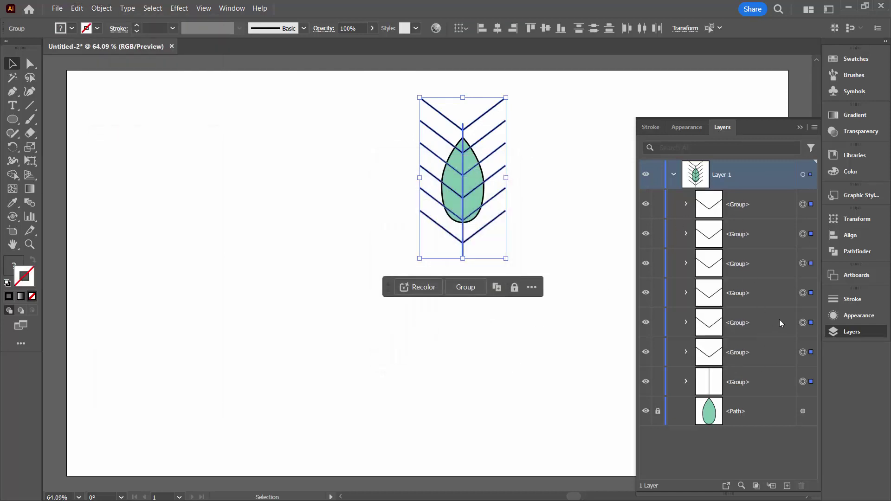
Step: Unite the expanded veins and vertical line into one path, and check it by toggling its layer visibility
{"action": "left_click", "coordinate": [826, 253]}
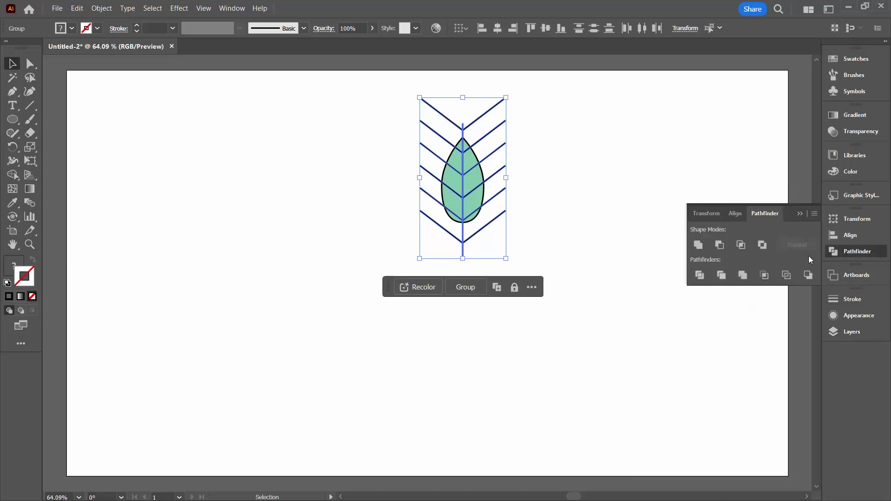
{"action": "left_click", "coordinate": [695, 242]}
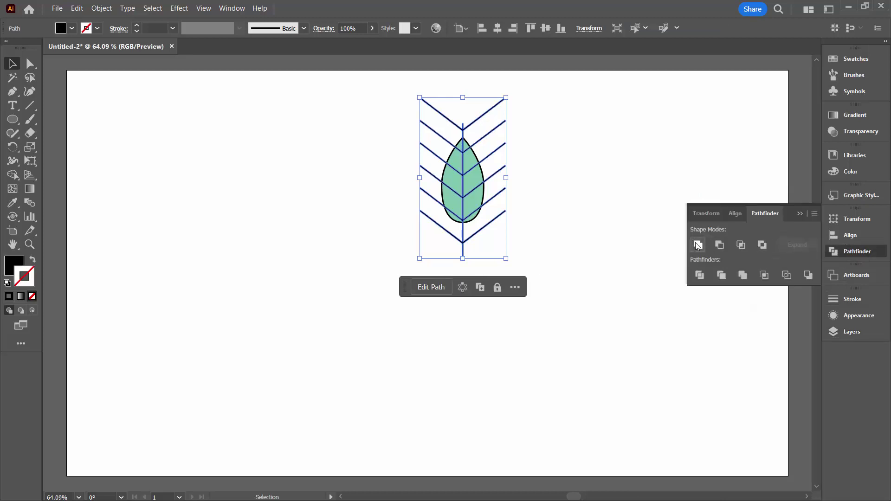
{"action": "left_click", "coordinate": [843, 331]}
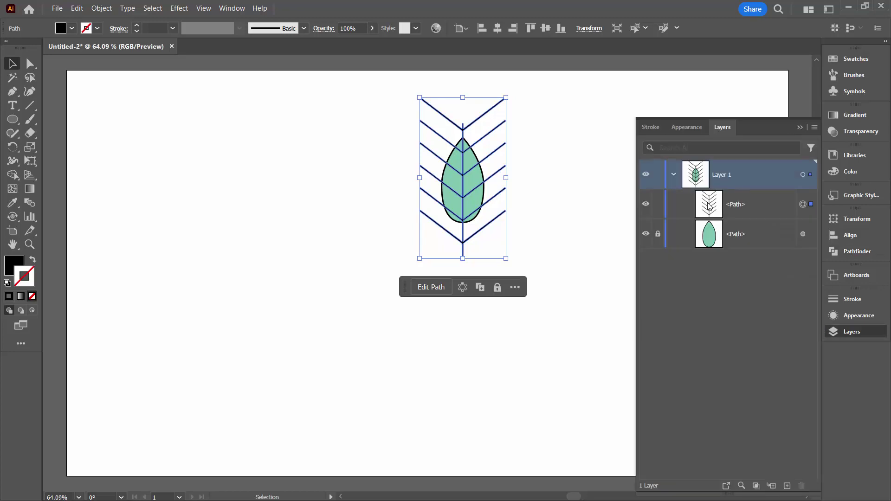
{"action": "left_click", "coordinate": [646, 204]}
{"action": "left_click", "coordinate": [645, 204]}
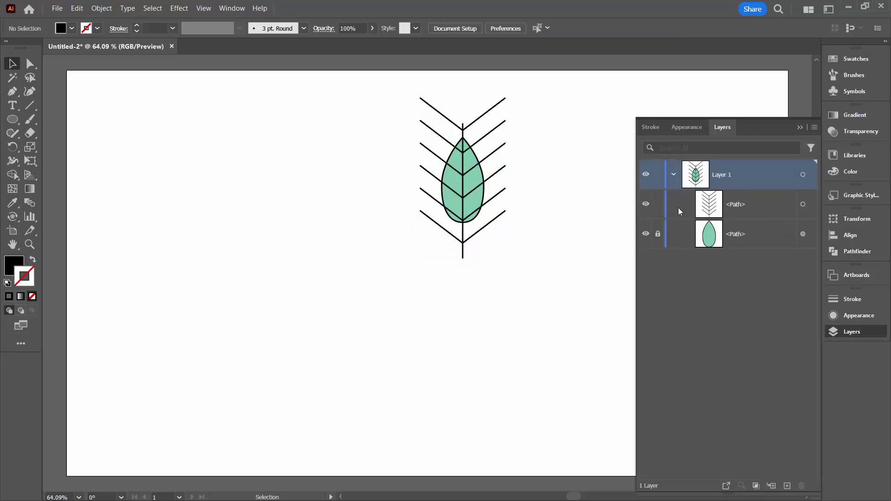
Step: Shift the united vein path slightly upward over the leaf and unlock the leaf path
{"action": "left_click", "coordinate": [717, 209]}
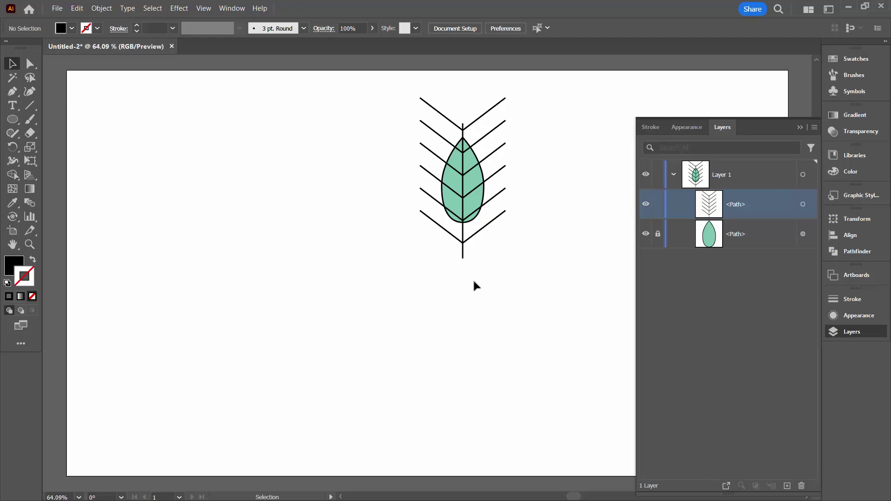
{"action": "left_click_drag", "start_coordinate": [463, 248], "coordinate": [463, 244]}
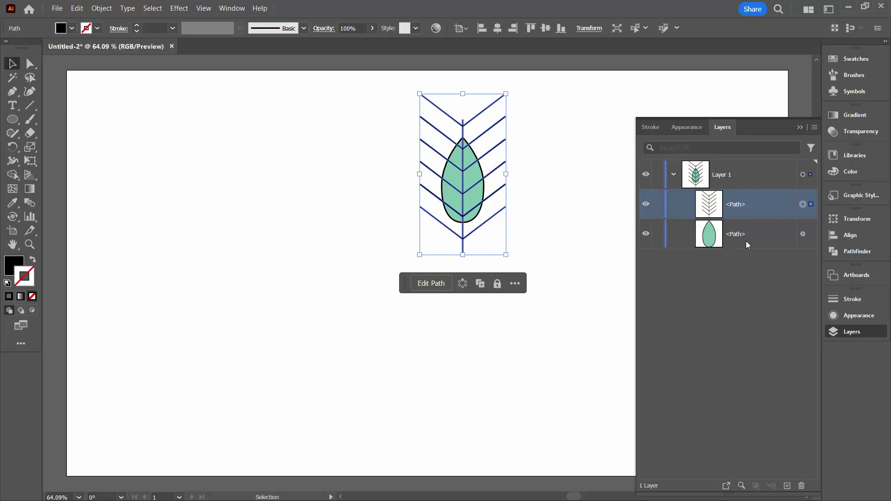
Step: Remove all vein parts outside the leaf outline with the Shape Builder tool, and clear the selection
{"action": "left_click_drag", "start_coordinate": [289, 106], "coordinate": [585, 285]}
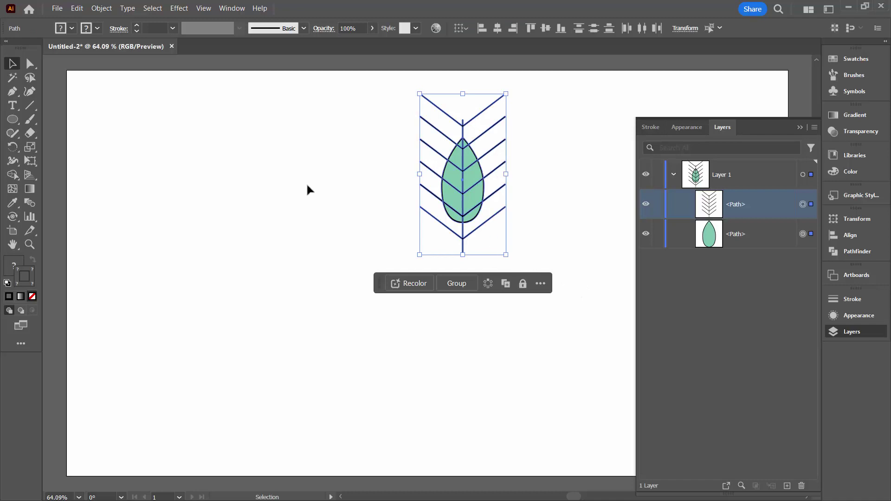
{"action": "left_click", "coordinate": [11, 172]}
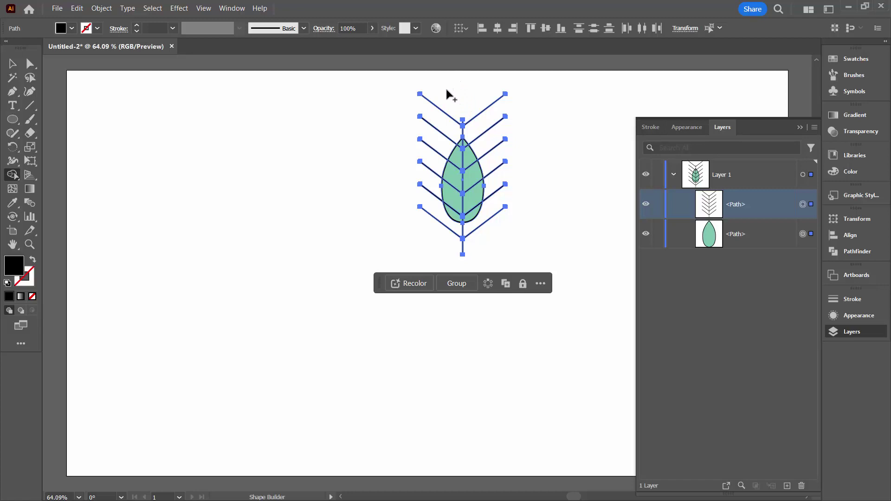
{"action": "mouse_move", "coordinate": [450, 94]}
{"action": "left_mouse_down"}
{"action": "mouse_move", "coordinate": [432, 136]}
{"action": "mouse_move", "coordinate": [431, 209]}
{"action": "left_mouse_up"}
{"action": "left_click_drag", "start_coordinate": [439, 240], "coordinate": [438, 241]}
{"action": "mouse_move", "coordinate": [466, 121]}
{"action": "left_mouse_down"}
{"action": "mouse_move", "coordinate": [491, 144]}
{"action": "mouse_move", "coordinate": [513, 227]}
{"action": "left_mouse_up"}
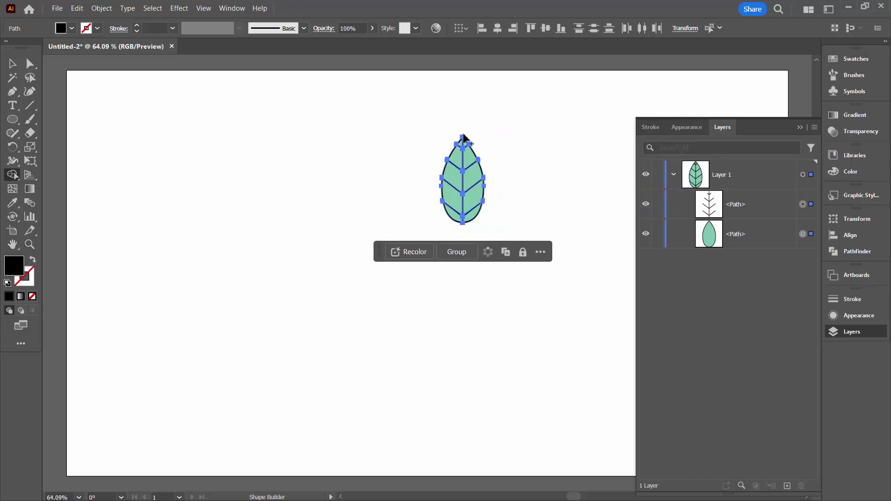
{"action": "left_click", "coordinate": [12, 64]}
{"action": "left_click", "coordinate": [319, 191]}
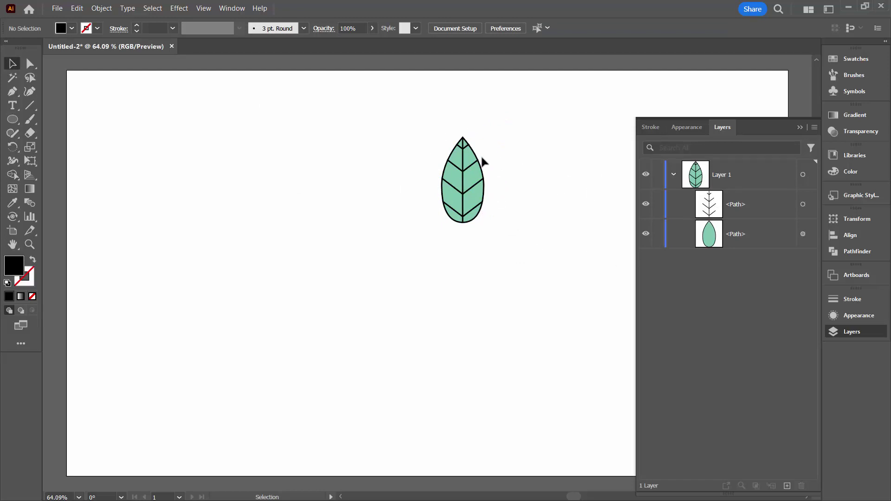
Step: Save the leaf and its veins together as a new dynamic movie clip symbol under the default name
{"action": "left_click_drag", "start_coordinate": [402, 126], "coordinate": [494, 259]}
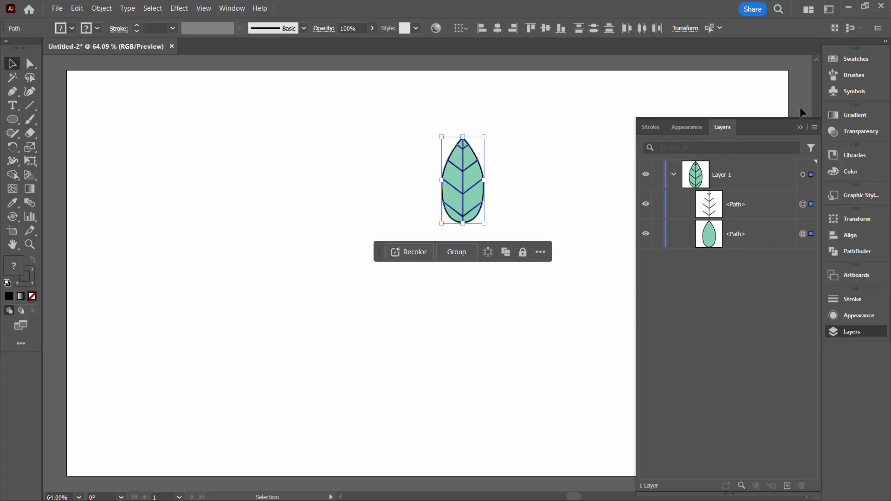
{"action": "left_click", "coordinate": [842, 89]}
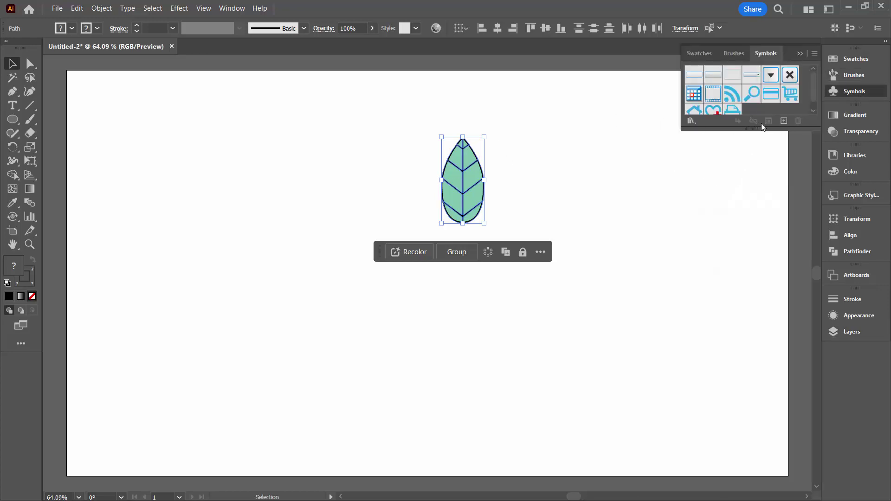
{"action": "left_click", "coordinate": [784, 121]}
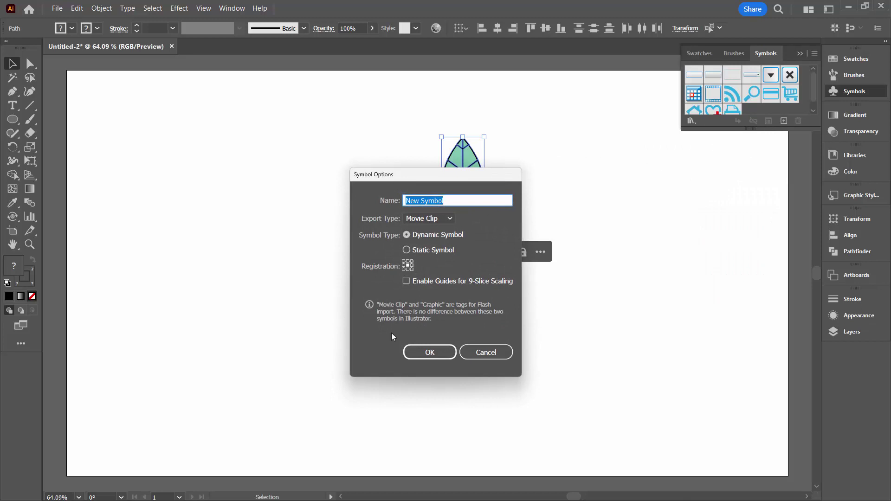
{"action": "left_click", "coordinate": [430, 353]}
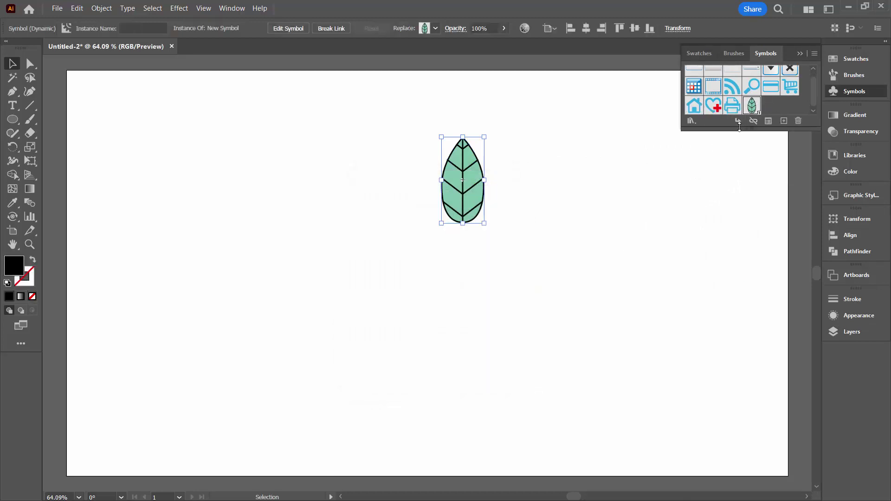
Step: Enlarge the symbol list to show all symbols and delete the original leaf from the artboard
{"action": "left_click_drag", "start_coordinate": [738, 135], "coordinate": [740, 172]}
{"action": "left_click", "coordinate": [559, 217]}
{"action": "left_click_drag", "start_coordinate": [416, 136], "coordinate": [503, 216]}
{"action": "key", "text": "Delete"}
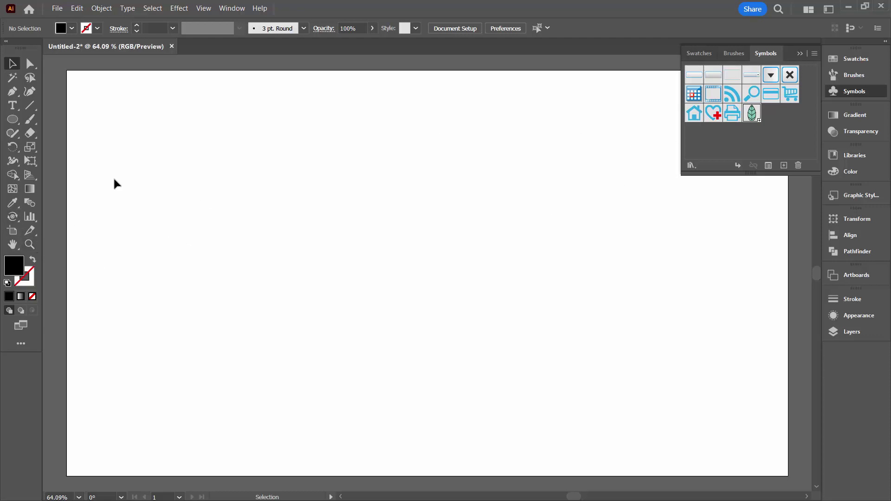
Step: Activate the Symbol Sprayer tool and set its symbol set density to 4
{"action": "left_click_drag", "start_coordinate": [13, 216], "coordinate": [55, 215]}
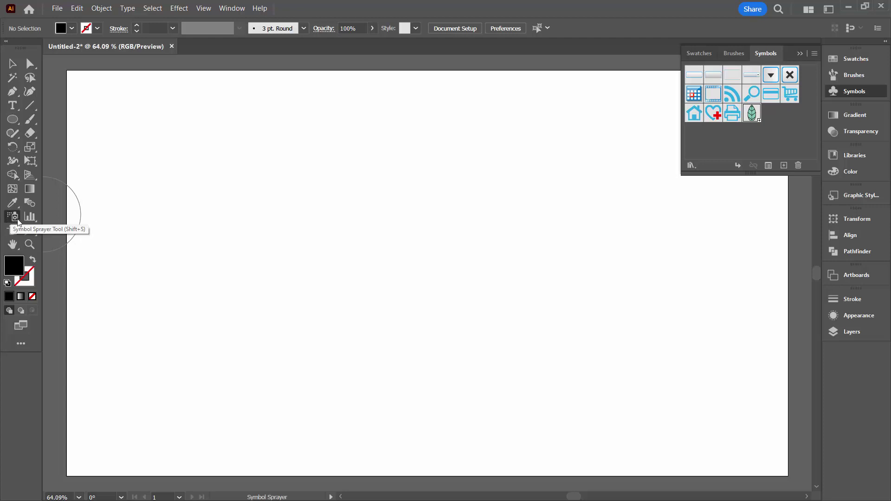
{"action": "double_click", "coordinate": [9, 218]}
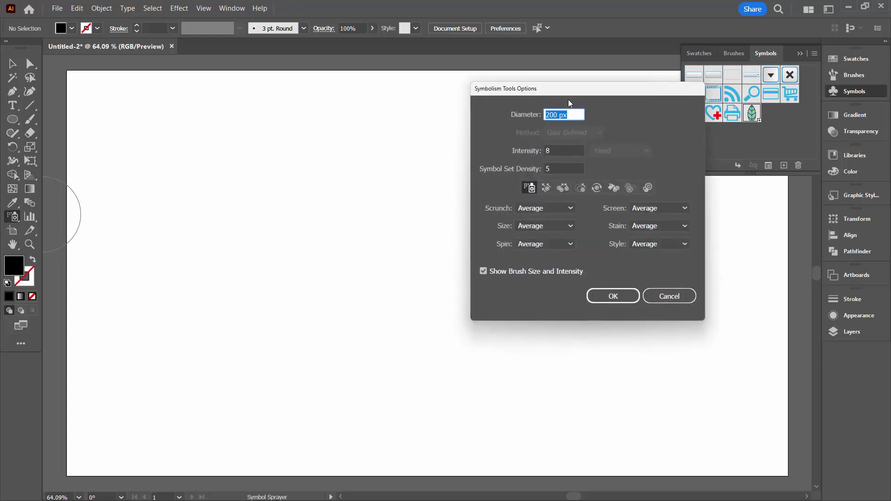
{"action": "left_click_drag", "start_coordinate": [558, 88], "coordinate": [607, 143]}
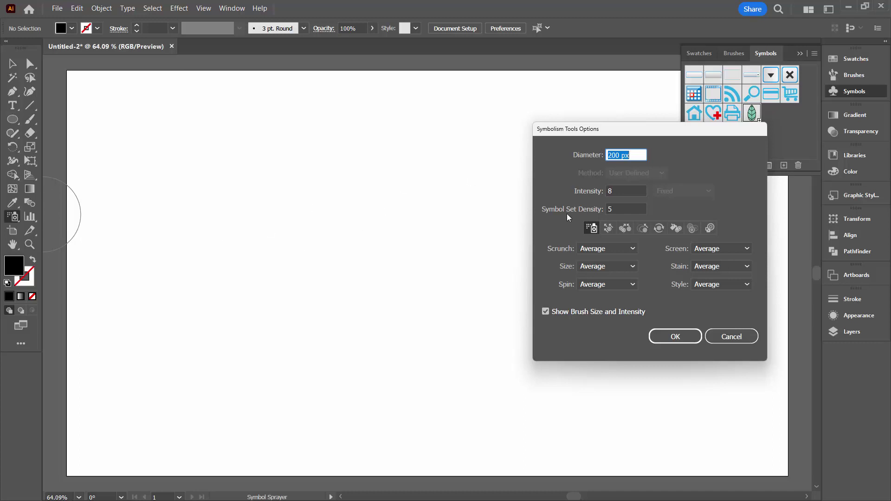
{"action": "double_click", "coordinate": [613, 209]}
{"action": "type", "text": "4"}
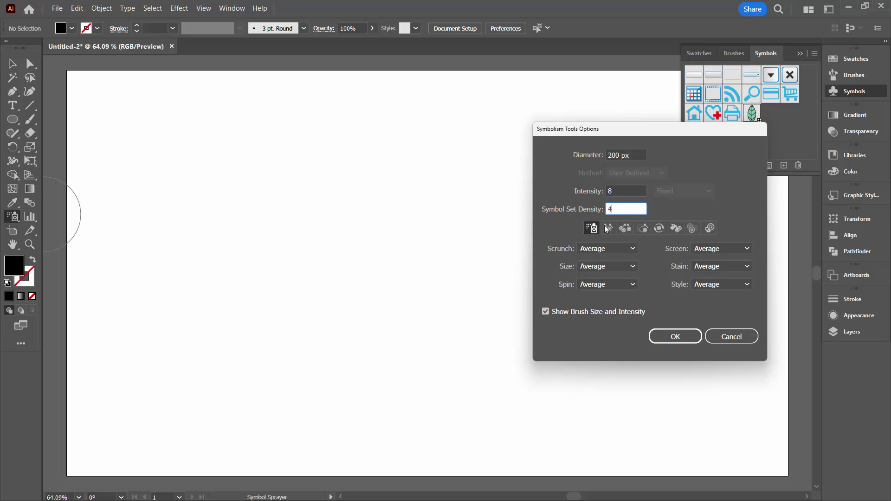
{"action": "left_click", "coordinate": [668, 337]}
Step: Spray a dense cluster of overlapping leaf symbols over the artboard's left half with the Symbol Sprayer
{"action": "mouse_move", "coordinate": [215, 163]}
{"action": "left_mouse_down"}
{"action": "mouse_move", "coordinate": [216, 200]}
{"action": "mouse_move", "coordinate": [253, 232]}
{"action": "left_mouse_up"}
{"action": "mouse_move", "coordinate": [255, 183]}
{"action": "left_mouse_down"}
{"action": "mouse_move", "coordinate": [304, 255]}
{"action": "mouse_move", "coordinate": [258, 199]}
{"action": "left_mouse_up"}
{"action": "mouse_move", "coordinate": [334, 148]}
{"action": "left_mouse_down"}
{"action": "mouse_move", "coordinate": [350, 153]}
{"action": "mouse_move", "coordinate": [320, 234]}
{"action": "mouse_move", "coordinate": [213, 187]}
{"action": "mouse_move", "coordinate": [177, 218]}
{"action": "left_mouse_up"}
{"action": "mouse_move", "coordinate": [338, 308]}
{"action": "left_mouse_down"}
{"action": "mouse_move", "coordinate": [377, 337]}
{"action": "mouse_move", "coordinate": [408, 279]}
{"action": "mouse_move", "coordinate": [404, 288]}
{"action": "left_mouse_up"}
{"action": "mouse_move", "coordinate": [260, 348]}
{"action": "left_mouse_down"}
{"action": "mouse_move", "coordinate": [239, 328]}
{"action": "mouse_move", "coordinate": [140, 302]}
{"action": "left_mouse_up"}
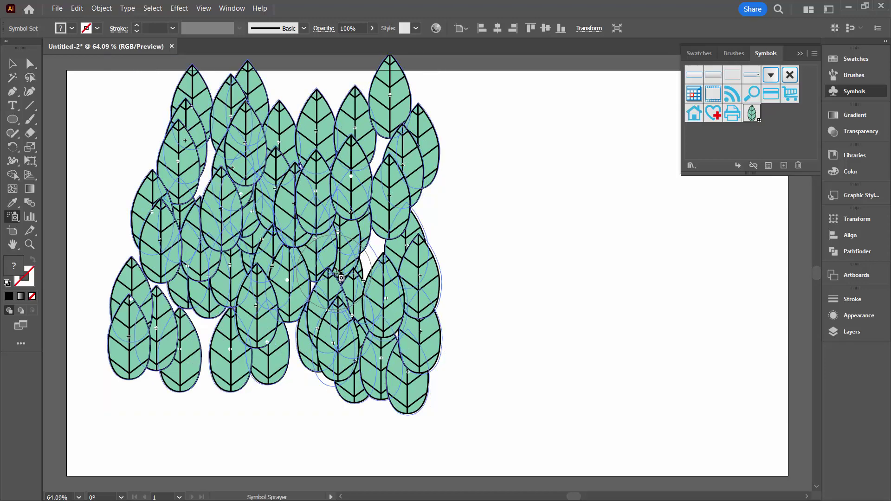
{"action": "left_click_drag", "start_coordinate": [341, 278], "coordinate": [339, 274]}
{"action": "left_click_drag", "start_coordinate": [185, 140], "coordinate": [212, 167]}
{"action": "left_click", "coordinate": [209, 233]}
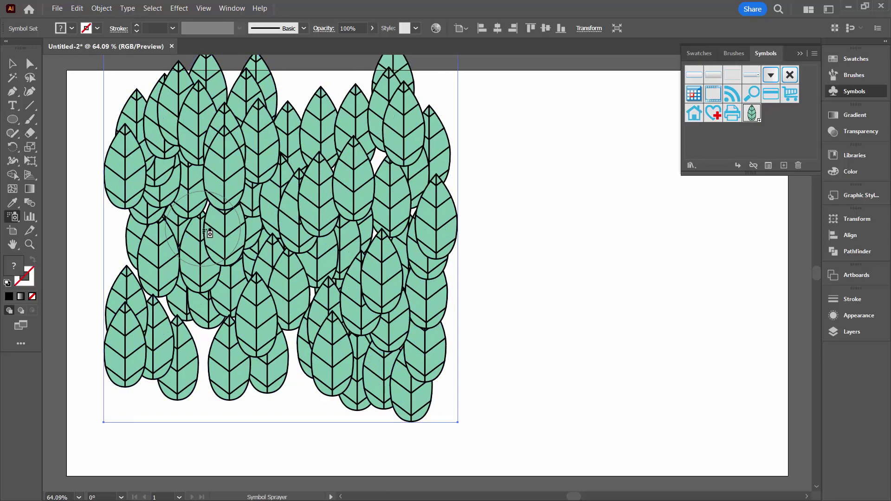
{"action": "left_click_drag", "start_coordinate": [210, 234], "coordinate": [213, 321]}
{"action": "left_click", "coordinate": [315, 255]}
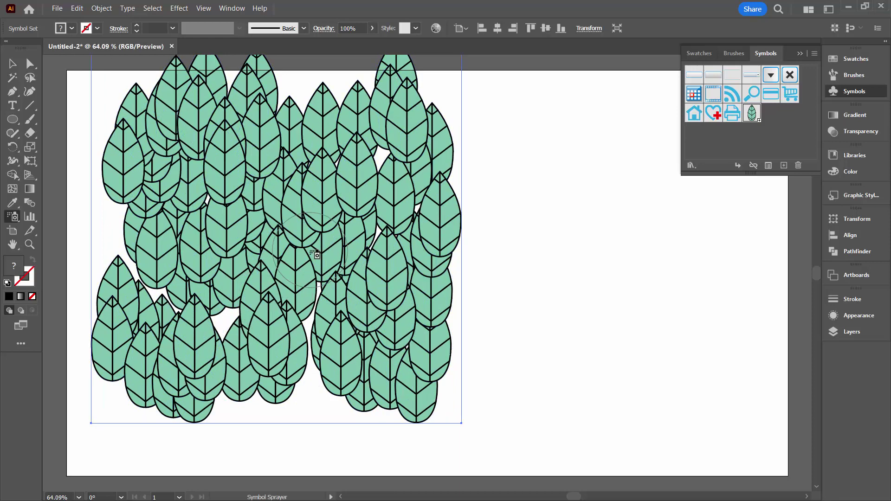
Step: Move the sprayed leaf set toward the artboard's centre, fully inside its edges, and show its layer structure
{"action": "left_click", "coordinate": [12, 64]}
{"action": "left_click_drag", "start_coordinate": [211, 158], "coordinate": [329, 178]}
{"action": "left_click_drag", "start_coordinate": [396, 282], "coordinate": [377, 296]}
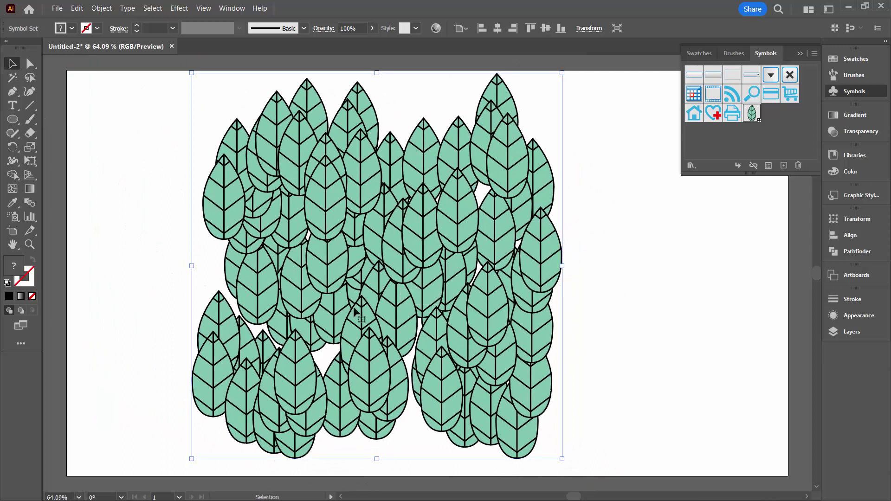
{"action": "left_click", "coordinate": [852, 332]}
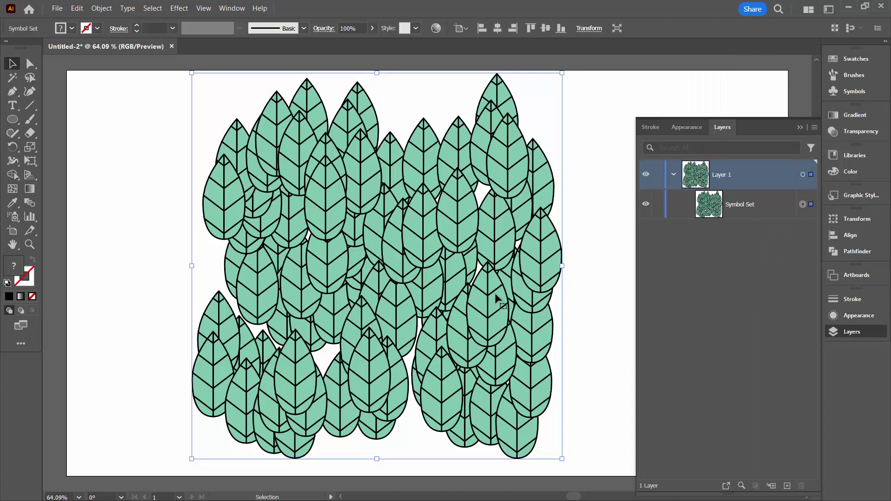
Step: Switch to the Symbol Spinner tool and review the sprayer and spinner settings, keeping the User Defined method
{"action": "left_click", "coordinate": [13, 218]}
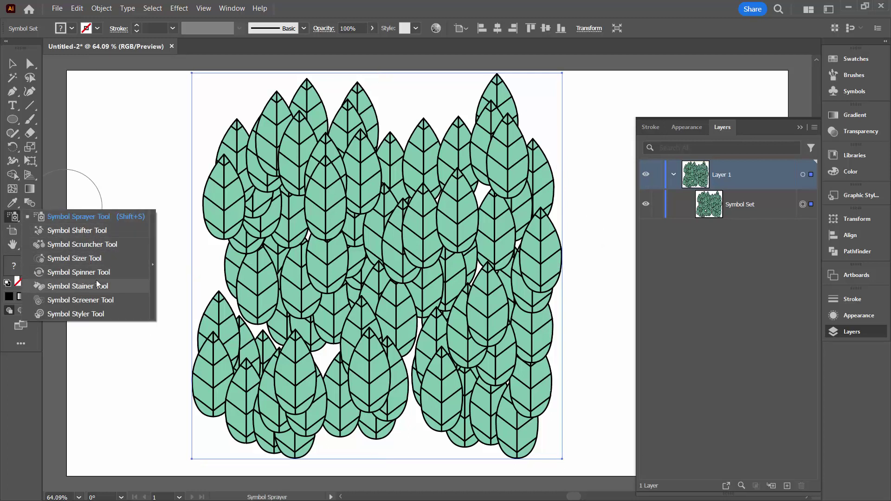
{"action": "left_click", "coordinate": [74, 271]}
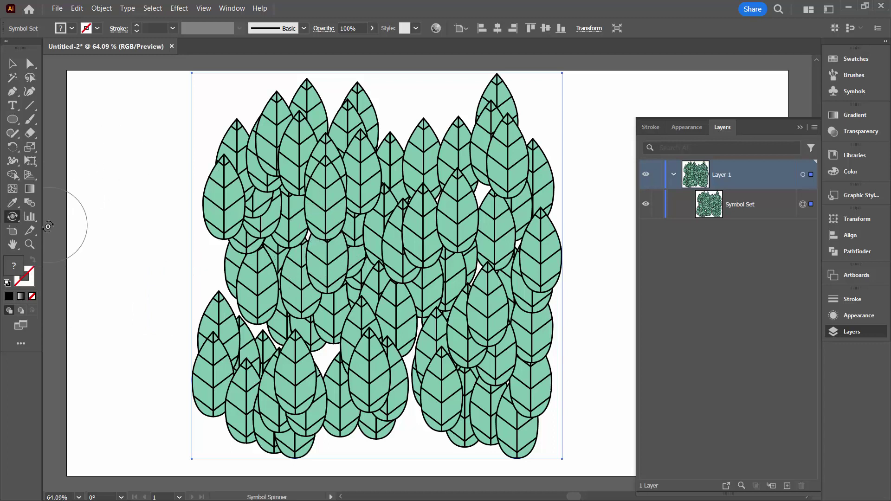
{"action": "double_click", "coordinate": [12, 217]}
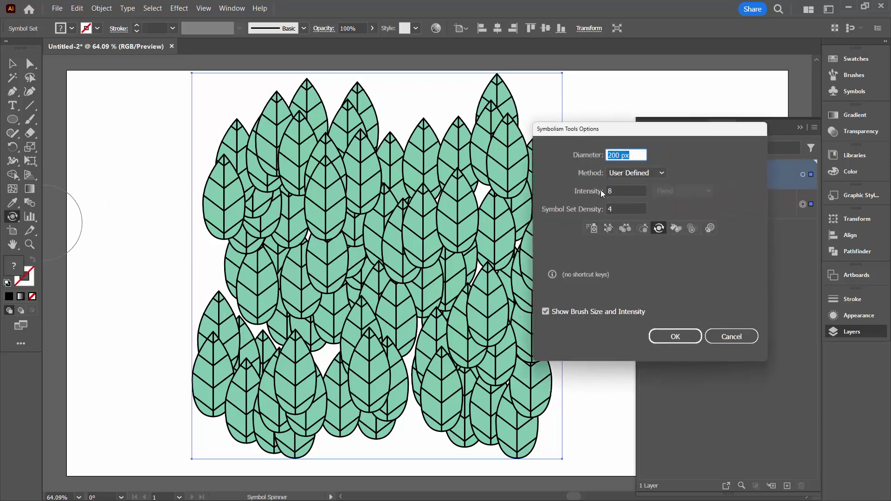
{"action": "left_click", "coordinate": [593, 231]}
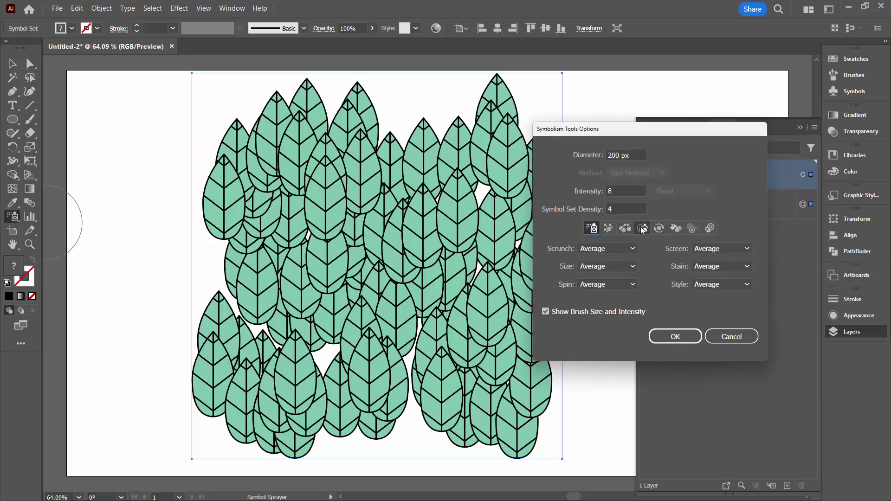
{"action": "left_click", "coordinate": [659, 228]}
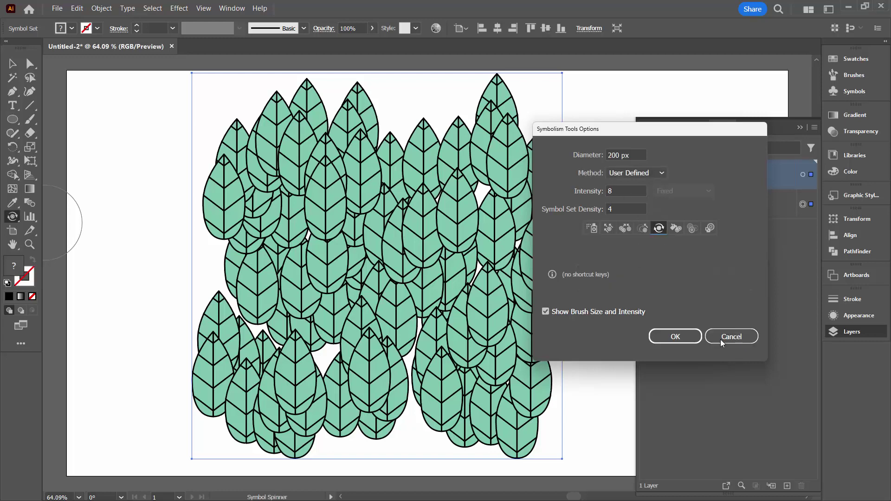
{"action": "left_click", "coordinate": [670, 335]}
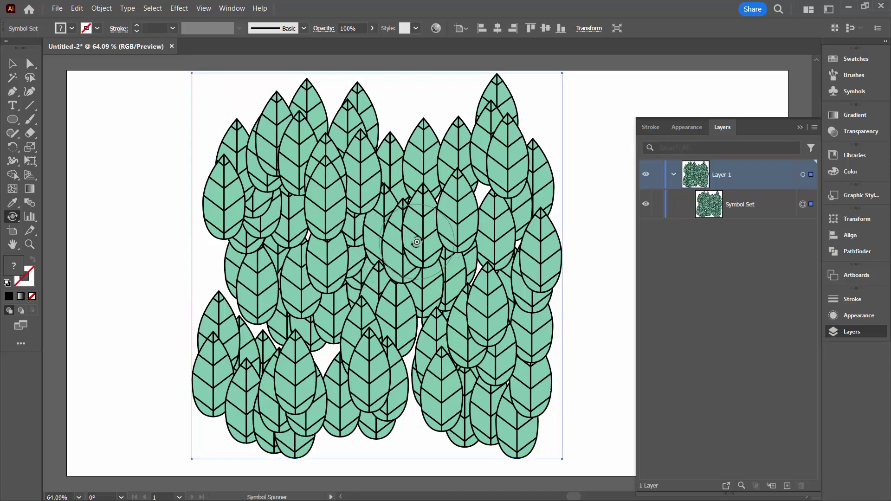
Step: Rotate the leaves in the middle and lower parts of the set in varied directions with the Symbol Spinner
{"action": "mouse_move", "coordinate": [344, 253]}
{"action": "left_mouse_down"}
{"action": "mouse_move", "coordinate": [412, 240]}
{"action": "mouse_move", "coordinate": [498, 295]}
{"action": "mouse_move", "coordinate": [447, 195]}
{"action": "mouse_move", "coordinate": [488, 176]}
{"action": "mouse_move", "coordinate": [331, 196]}
{"action": "mouse_move", "coordinate": [275, 174]}
{"action": "mouse_move", "coordinate": [319, 170]}
{"action": "mouse_move", "coordinate": [258, 192]}
{"action": "mouse_move", "coordinate": [293, 324]}
{"action": "left_mouse_up"}
{"action": "mouse_move", "coordinate": [275, 374]}
{"action": "left_mouse_down"}
{"action": "mouse_move", "coordinate": [260, 325]}
{"action": "mouse_move", "coordinate": [279, 270]}
{"action": "left_mouse_up"}
{"action": "mouse_move", "coordinate": [395, 315]}
{"action": "left_mouse_down"}
{"action": "mouse_move", "coordinate": [446, 200]}
{"action": "mouse_move", "coordinate": [387, 176]}
{"action": "left_mouse_up"}
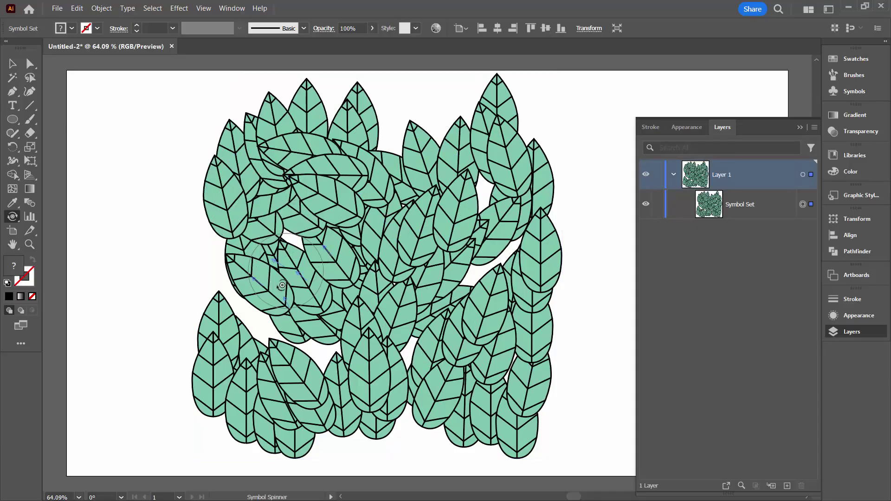
{"action": "mouse_move", "coordinate": [264, 279]}
{"action": "left_mouse_down"}
{"action": "mouse_move", "coordinate": [279, 335]}
{"action": "mouse_move", "coordinate": [273, 384]}
{"action": "mouse_move", "coordinate": [306, 344]}
{"action": "mouse_move", "coordinate": [302, 357]}
{"action": "left_mouse_up"}
{"action": "mouse_move", "coordinate": [302, 358]}
{"action": "left_mouse_down"}
{"action": "mouse_move", "coordinate": [298, 364]}
{"action": "mouse_move", "coordinate": [344, 366]}
{"action": "mouse_move", "coordinate": [394, 343]}
{"action": "left_mouse_up"}
{"action": "mouse_move", "coordinate": [464, 334]}
{"action": "left_mouse_down"}
{"action": "mouse_move", "coordinate": [499, 295]}
{"action": "mouse_move", "coordinate": [469, 320]}
{"action": "left_mouse_up"}
{"action": "mouse_move", "coordinate": [432, 353]}
{"action": "left_mouse_down"}
{"action": "mouse_move", "coordinate": [404, 376]}
{"action": "mouse_move", "coordinate": [371, 367]}
{"action": "left_mouse_up"}
{"action": "mouse_move", "coordinate": [362, 316]}
{"action": "left_mouse_down"}
{"action": "mouse_move", "coordinate": [304, 273]}
{"action": "mouse_move", "coordinate": [293, 297]}
{"action": "left_mouse_up"}
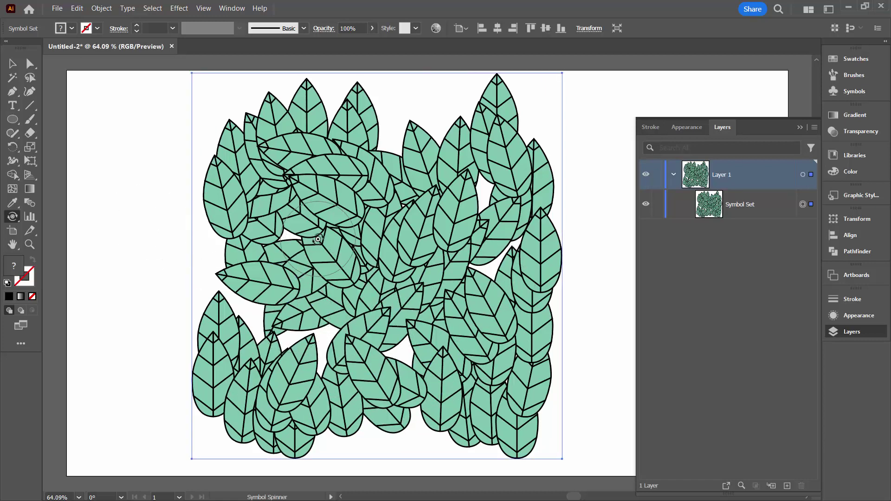
Step: Switch to the Symbol Stainer tool with bright green 5FFF68 as the fill colour, keeping its options unchanged
{"action": "left_click", "coordinate": [13, 217]}
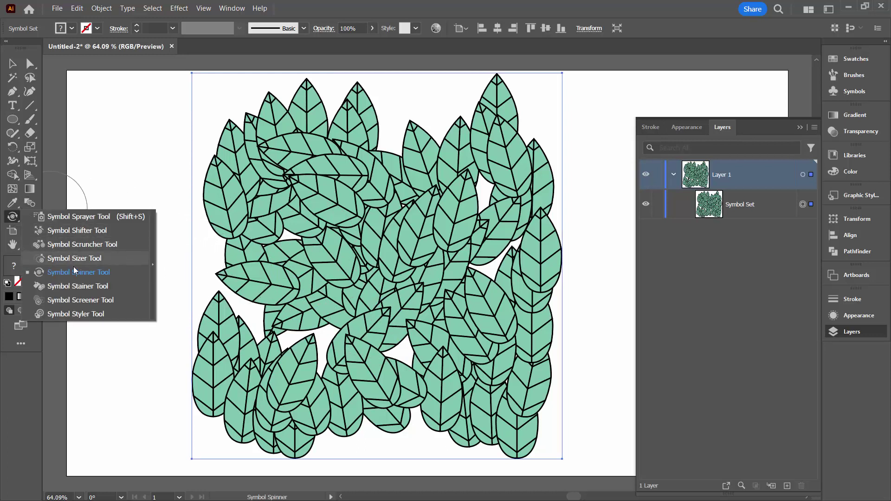
{"action": "left_click", "coordinate": [75, 286]}
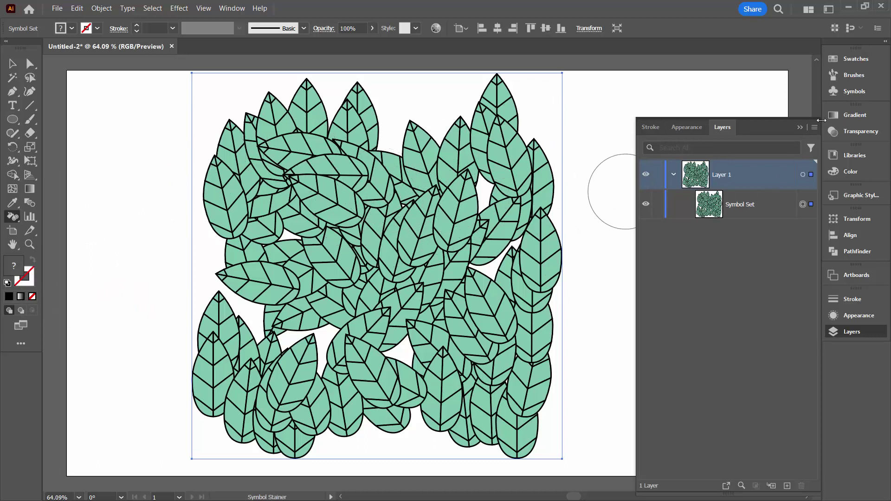
{"action": "left_click", "coordinate": [844, 172]}
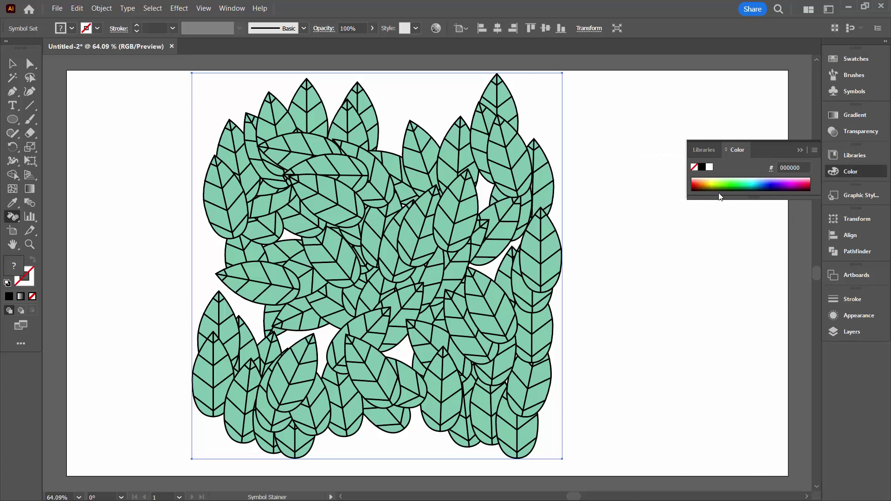
{"action": "left_click_drag", "start_coordinate": [717, 197], "coordinate": [694, 280]}
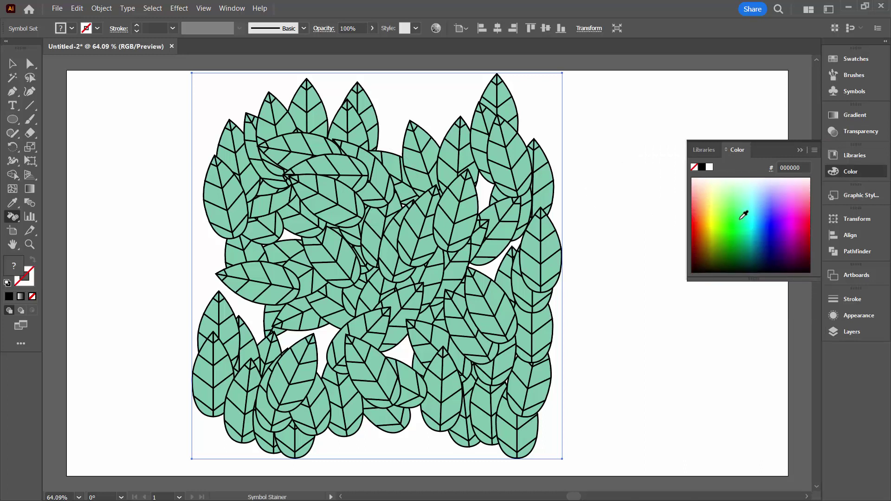
{"action": "left_click", "coordinate": [736, 201]}
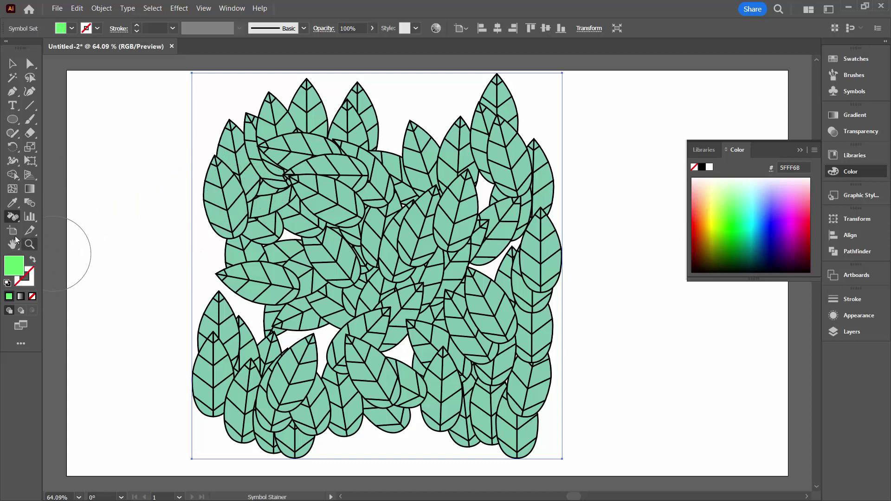
{"action": "double_click", "coordinate": [11, 217]}
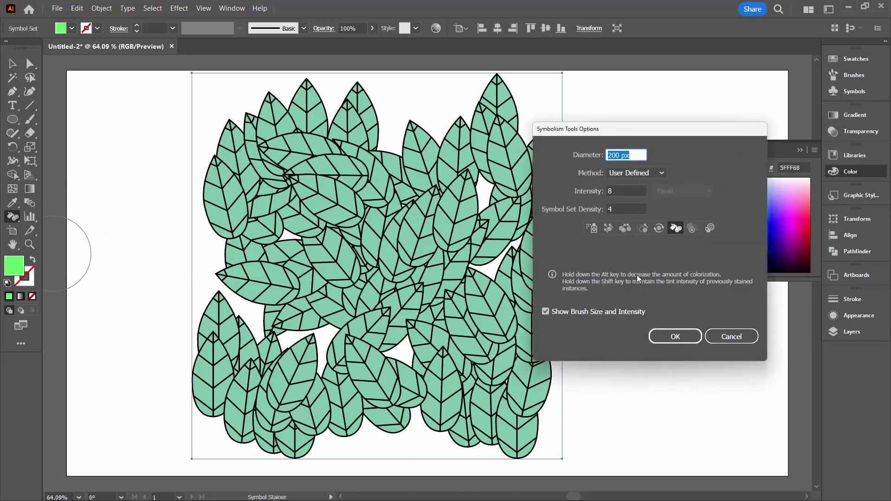
{"action": "left_click", "coordinate": [674, 337]}
Step: Stain scattered leaves at the set's upper left, centre and lower edge with the bright green
{"action": "mouse_move", "coordinate": [209, 216]}
{"action": "left_mouse_down"}
{"action": "mouse_move", "coordinate": [241, 254]}
{"action": "mouse_move", "coordinate": [292, 258]}
{"action": "left_mouse_up"}
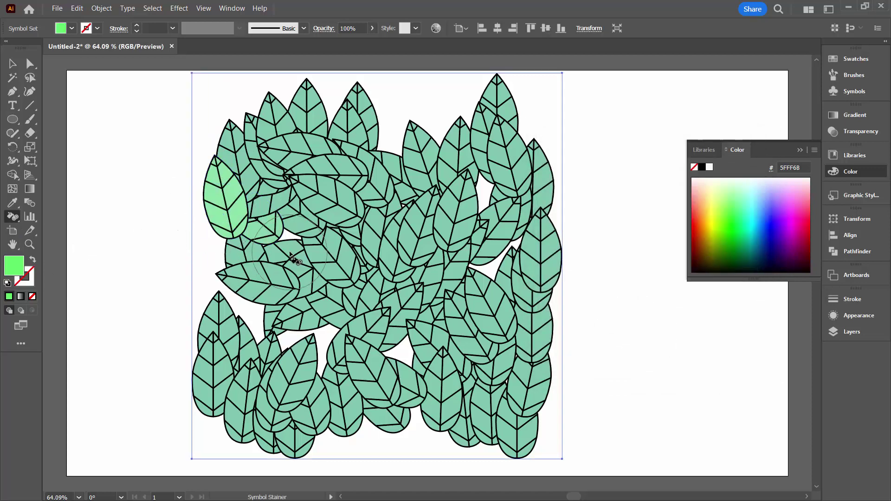
{"action": "left_click", "coordinate": [369, 246]}
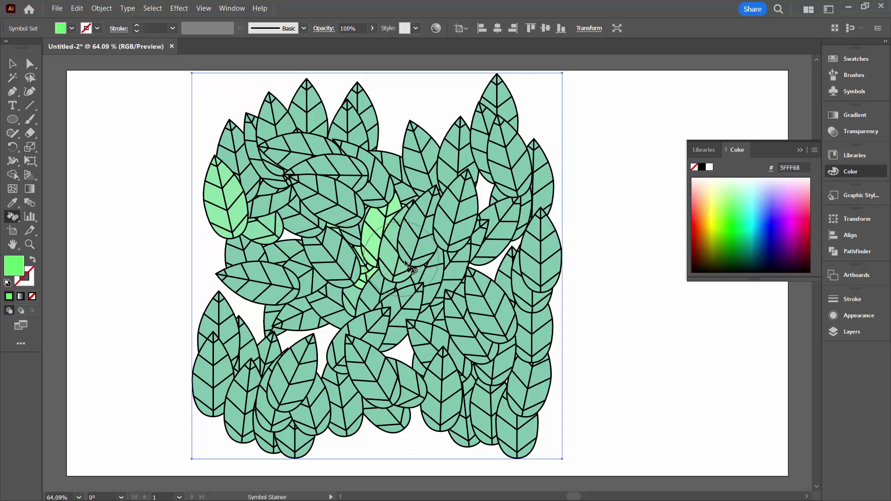
{"action": "left_click", "coordinate": [429, 293]}
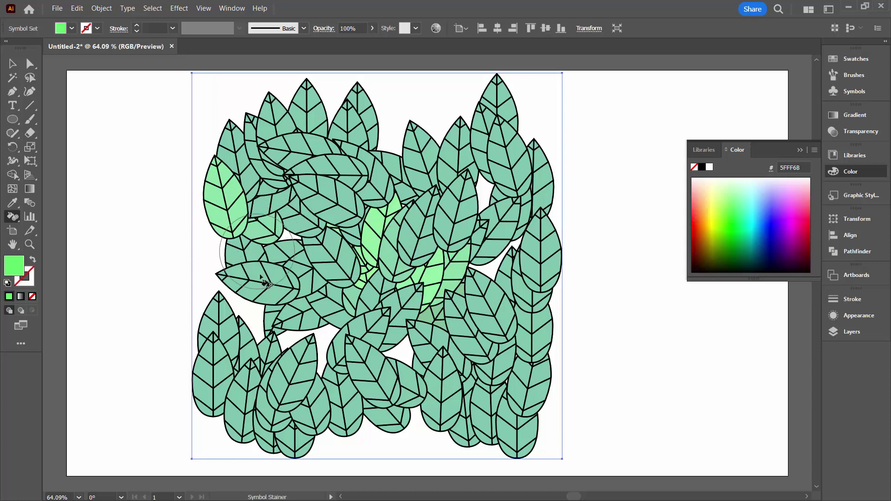
{"action": "mouse_move", "coordinate": [251, 392]}
{"action": "left_mouse_down"}
{"action": "mouse_move", "coordinate": [328, 345]}
{"action": "mouse_move", "coordinate": [346, 384]}
{"action": "mouse_move", "coordinate": [363, 395]}
{"action": "mouse_move", "coordinate": [457, 394]}
{"action": "left_mouse_up"}
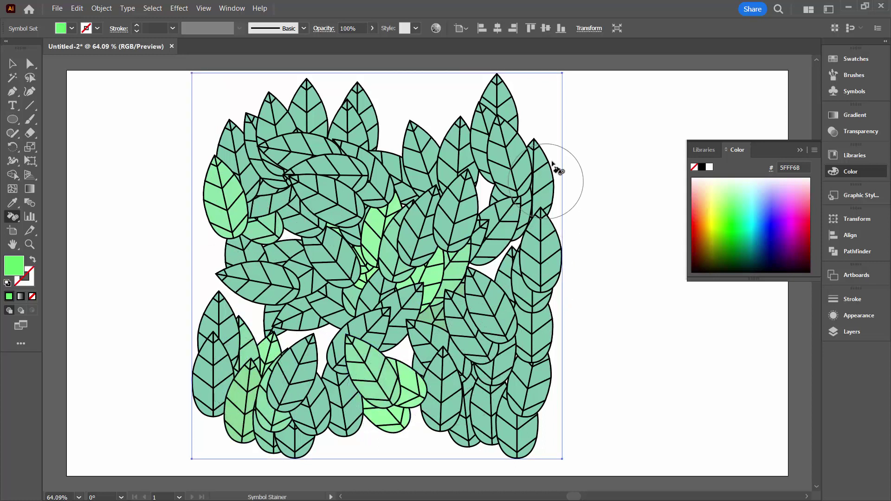
{"action": "mouse_move", "coordinate": [521, 436]}
{"action": "left_mouse_down"}
{"action": "mouse_move", "coordinate": [499, 445]}
{"action": "mouse_move", "coordinate": [521, 439]}
{"action": "left_mouse_up"}
{"action": "left_click", "coordinate": [521, 440]}
{"action": "left_click_drag", "start_coordinate": [418, 335], "coordinate": [548, 292]}
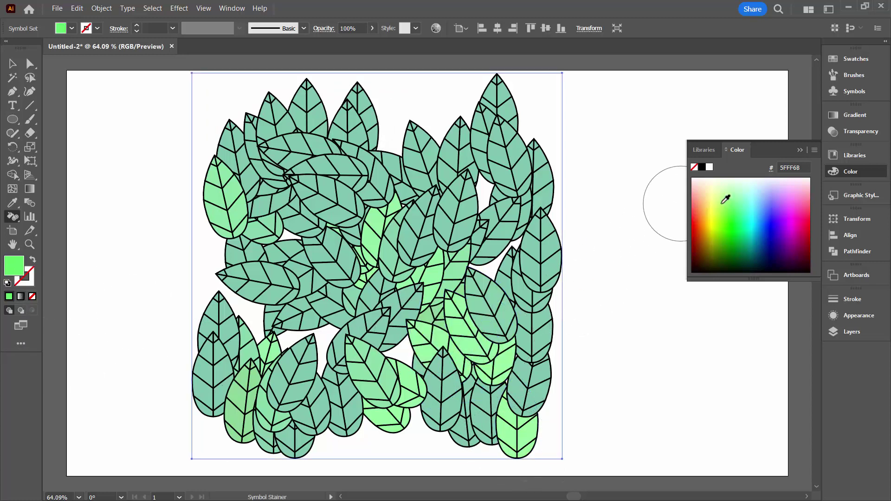
Step: Stain the central leaves with green 62FF6E and the leaves left of centre with lighter green 96FFA7
{"action": "mouse_move", "coordinate": [464, 302]}
{"action": "left_mouse_down"}
{"action": "mouse_move", "coordinate": [446, 232]}
{"action": "mouse_move", "coordinate": [408, 232]}
{"action": "left_mouse_up"}
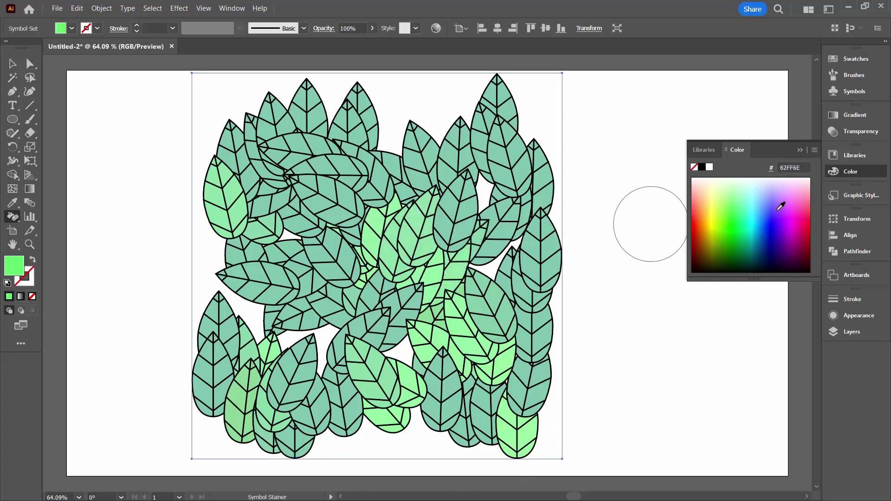
{"action": "left_click", "coordinate": [728, 192]}
{"action": "mouse_move", "coordinate": [334, 223]}
{"action": "left_mouse_down"}
{"action": "mouse_move", "coordinate": [307, 207]}
{"action": "mouse_move", "coordinate": [277, 236]}
{"action": "mouse_move", "coordinate": [305, 276]}
{"action": "mouse_move", "coordinate": [307, 312]}
{"action": "mouse_move", "coordinate": [334, 320]}
{"action": "left_mouse_up"}
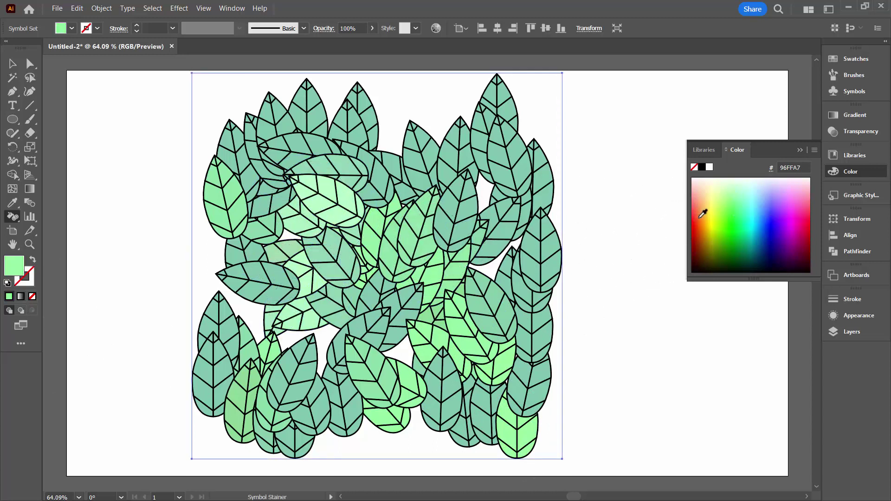
Step: Stain the lower leaves left of centre with pale green D7FF96 and the leaves along the set's upper edge with yellow-green
{"action": "left_click", "coordinate": [719, 191]}
{"action": "mouse_move", "coordinate": [382, 384]}
{"action": "left_mouse_down"}
{"action": "mouse_move", "coordinate": [320, 391]}
{"action": "mouse_move", "coordinate": [304, 358]}
{"action": "left_mouse_up"}
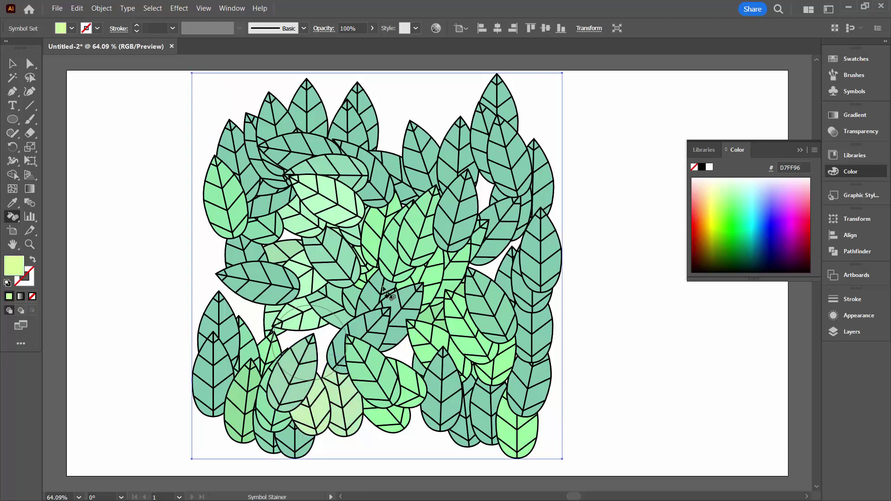
{"action": "left_click", "coordinate": [725, 211]}
{"action": "mouse_move", "coordinate": [228, 139]}
{"action": "left_mouse_down"}
{"action": "mouse_move", "coordinate": [283, 134]}
{"action": "mouse_move", "coordinate": [379, 192]}
{"action": "mouse_move", "coordinate": [428, 139]}
{"action": "mouse_move", "coordinate": [432, 153]}
{"action": "left_mouse_up"}
Step: Stain the leaves along the set's right side and upper right with bright green 47FF40
{"action": "left_click", "coordinate": [730, 209]}
{"action": "left_click_drag", "start_coordinate": [515, 153], "coordinate": [531, 178]}
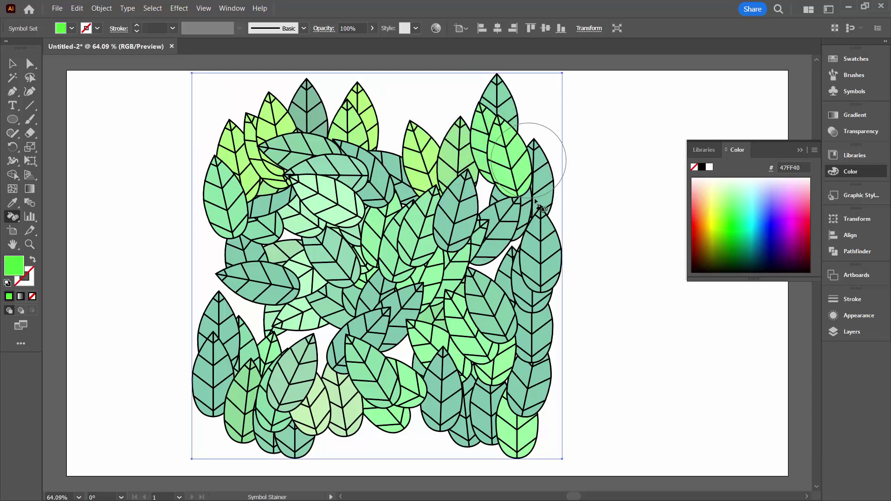
{"action": "left_click_drag", "start_coordinate": [553, 361], "coordinate": [532, 389]}
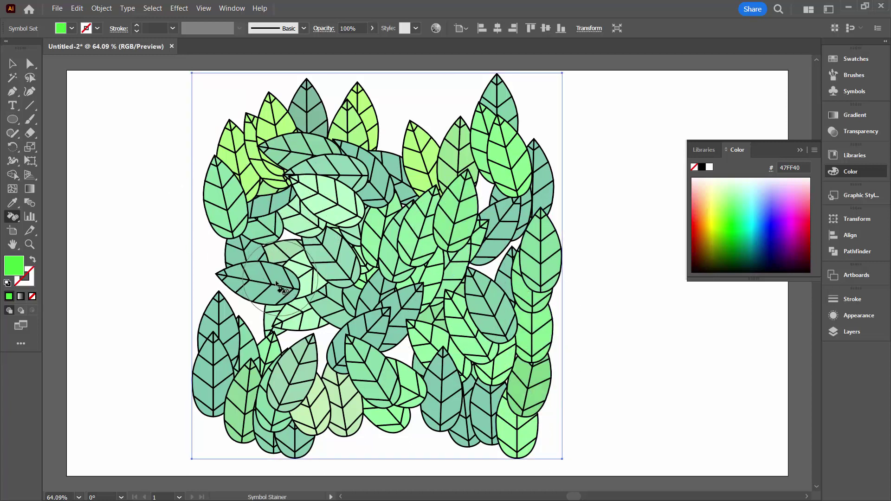
{"action": "mouse_move", "coordinate": [423, 142]}
{"action": "left_mouse_down"}
{"action": "mouse_move", "coordinate": [431, 180]}
{"action": "mouse_move", "coordinate": [483, 218]}
{"action": "mouse_move", "coordinate": [566, 218]}
{"action": "left_mouse_up"}
Step: Stain scattered leaves across the set's middle, left side and lower right with pale green C7FF99
{"action": "left_click", "coordinate": [726, 191]}
{"action": "left_click_drag", "start_coordinate": [492, 297], "coordinate": [487, 306]}
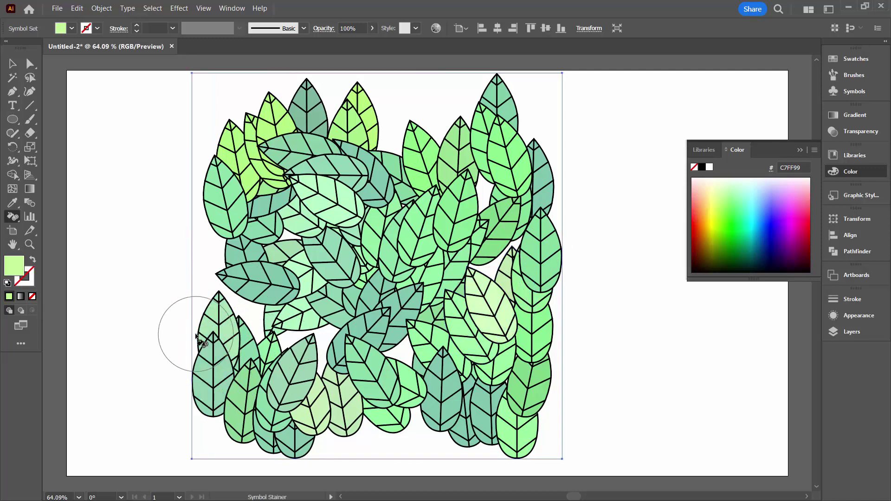
{"action": "mouse_move", "coordinate": [390, 328]}
{"action": "left_mouse_down"}
{"action": "mouse_move", "coordinate": [428, 433]}
{"action": "mouse_move", "coordinate": [418, 395]}
{"action": "mouse_move", "coordinate": [478, 409]}
{"action": "left_mouse_up"}
{"action": "mouse_move", "coordinate": [293, 262]}
{"action": "left_mouse_down"}
{"action": "mouse_move", "coordinate": [320, 294]}
{"action": "mouse_move", "coordinate": [238, 288]}
{"action": "mouse_move", "coordinate": [271, 206]}
{"action": "mouse_move", "coordinate": [302, 207]}
{"action": "mouse_move", "coordinate": [425, 177]}
{"action": "mouse_move", "coordinate": [365, 160]}
{"action": "mouse_move", "coordinate": [501, 192]}
{"action": "mouse_move", "coordinate": [368, 286]}
{"action": "mouse_move", "coordinate": [479, 258]}
{"action": "left_mouse_up"}
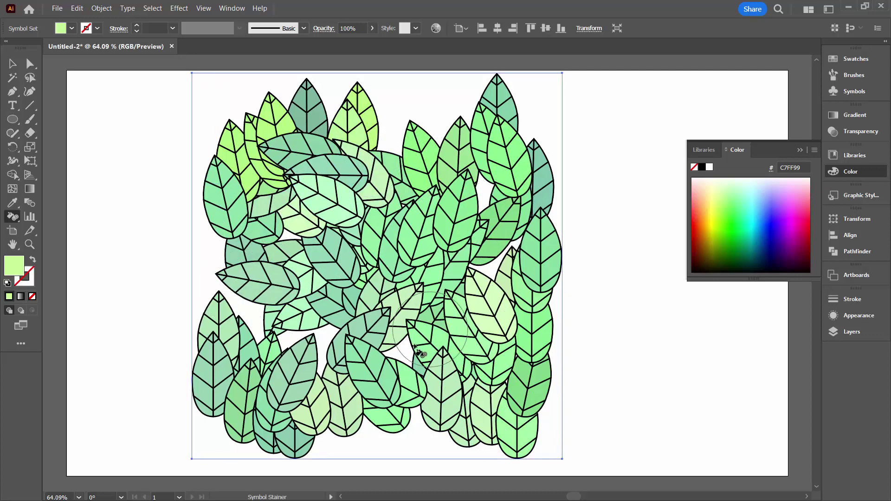
Step: Stain scattered leaves at the set's left, centre and right with a deeper yellow-green
{"action": "left_click", "coordinate": [737, 225]}
{"action": "left_click", "coordinate": [722, 231]}
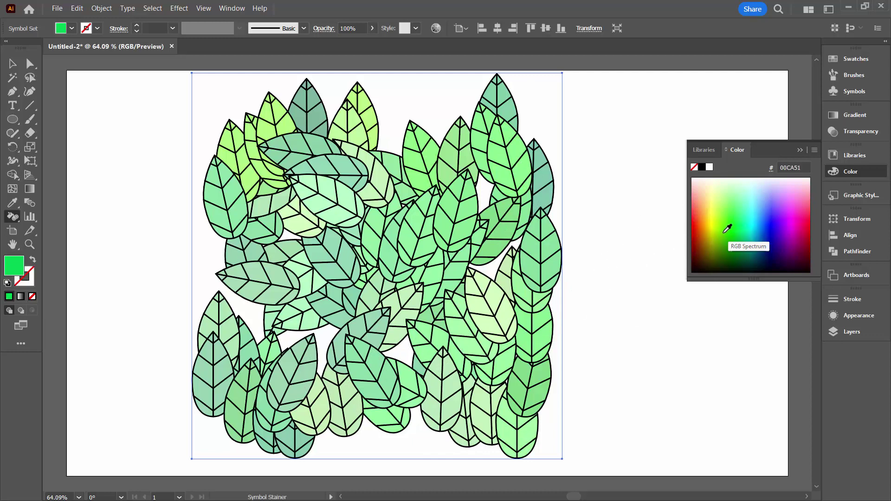
{"action": "mouse_move", "coordinate": [359, 232]}
{"action": "left_mouse_down"}
{"action": "mouse_move", "coordinate": [357, 251]}
{"action": "mouse_move", "coordinate": [324, 279]}
{"action": "mouse_move", "coordinate": [253, 284]}
{"action": "left_mouse_up"}
{"action": "left_click_drag", "start_coordinate": [225, 186], "coordinate": [207, 188]}
{"action": "left_click_drag", "start_coordinate": [534, 290], "coordinate": [533, 296]}
Step: Expand the stained symbol set into a group of individual leaf symbols
{"action": "left_click", "coordinate": [839, 332]}
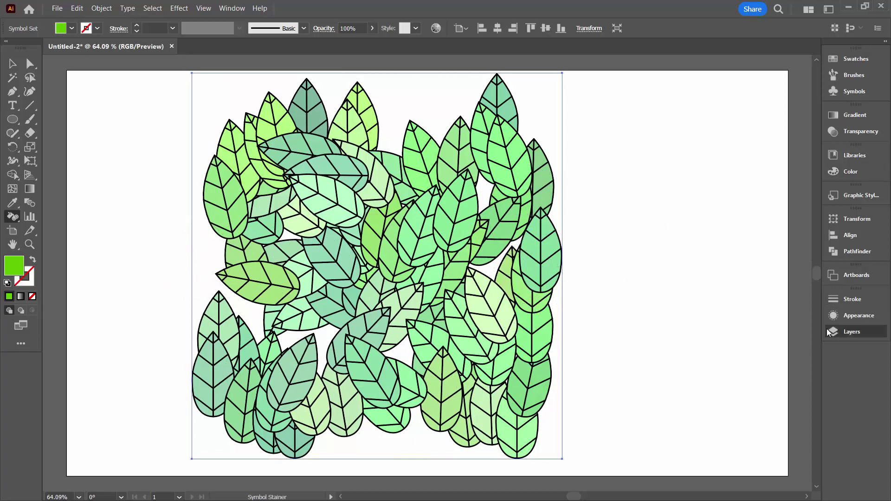
{"action": "left_click", "coordinate": [726, 205]}
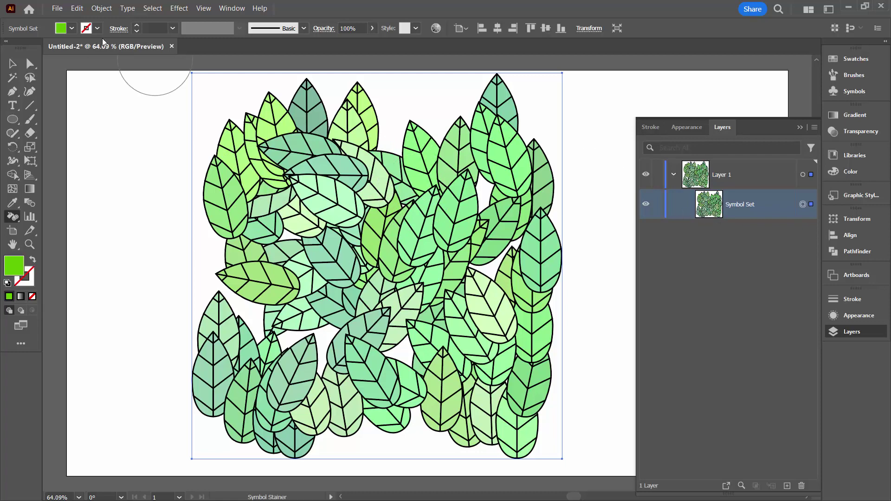
{"action": "left_click", "coordinate": [100, 9]}
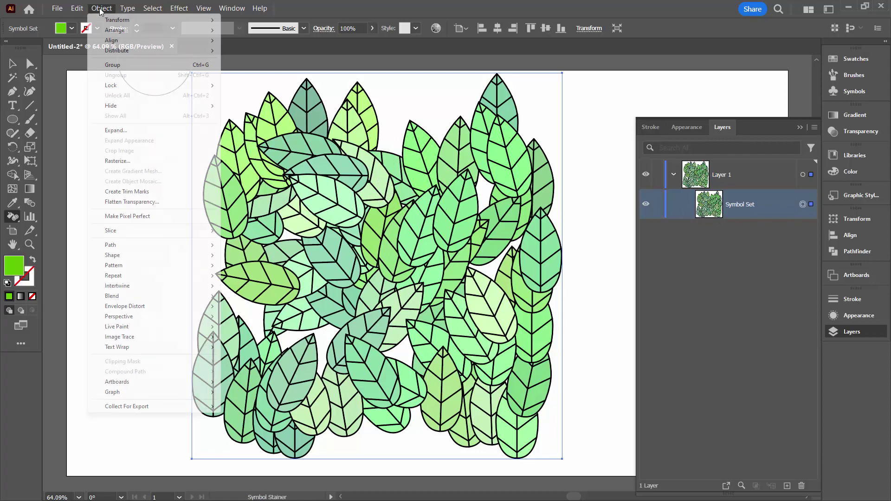
{"action": "left_click", "coordinate": [114, 132]}
{"action": "left_click", "coordinate": [419, 323]}
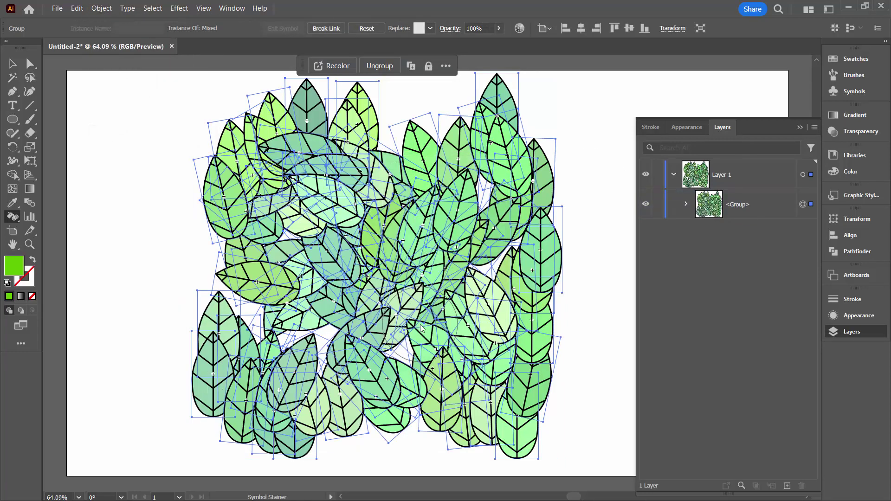
Step: Show the expanded group's contents in a widened layer list and ungroup it into separate leaf symbols
{"action": "left_click", "coordinate": [686, 204]}
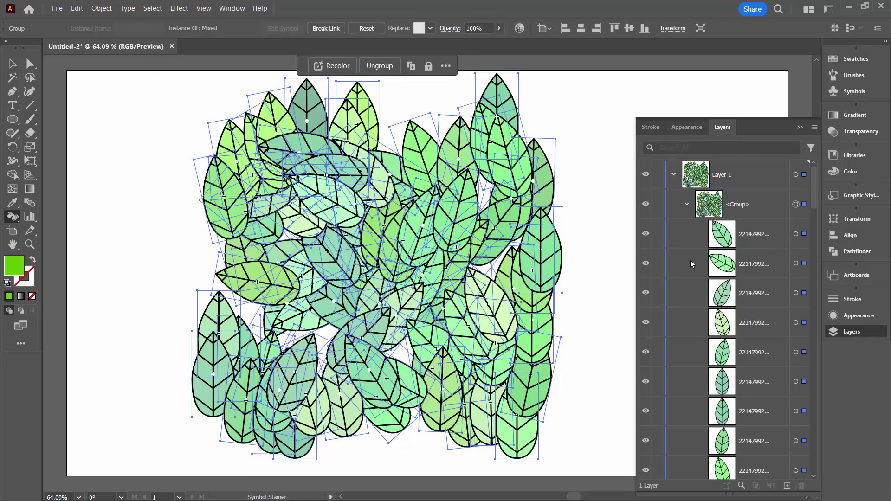
{"action": "left_click_drag", "start_coordinate": [632, 284], "coordinate": [576, 284]}
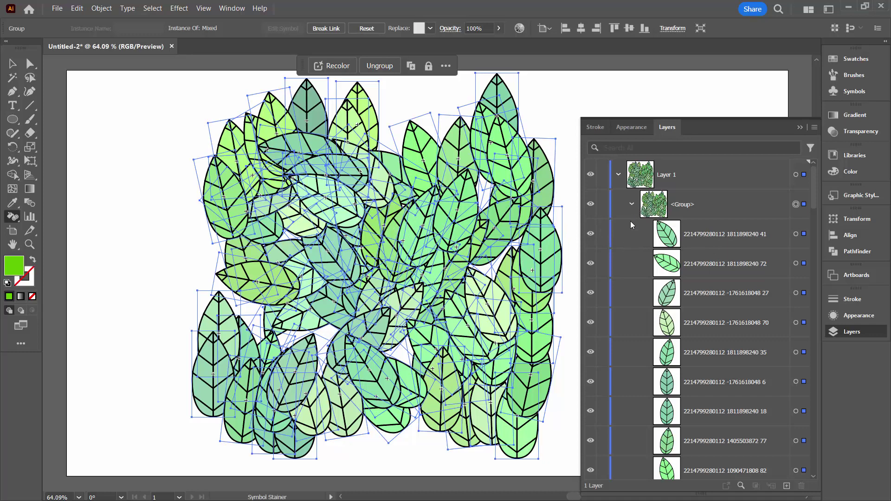
{"action": "left_click", "coordinate": [674, 210]}
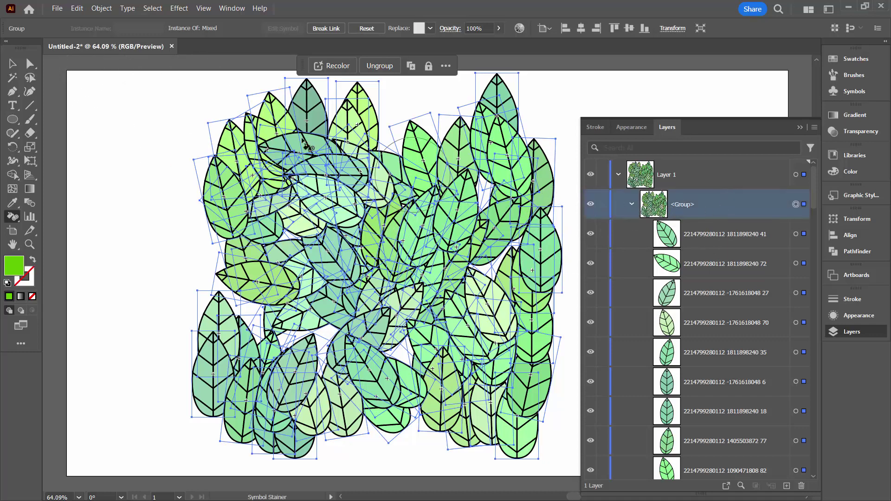
{"action": "left_click", "coordinate": [102, 9]}
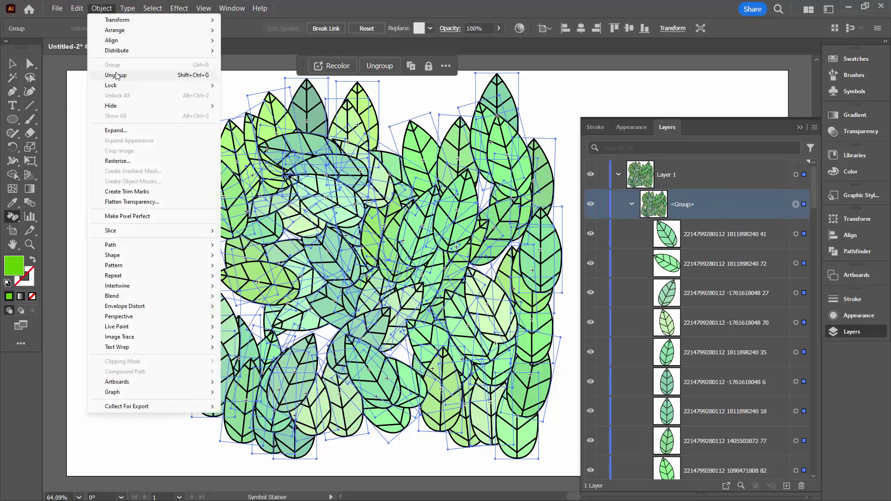
{"action": "left_click", "coordinate": [119, 74]}
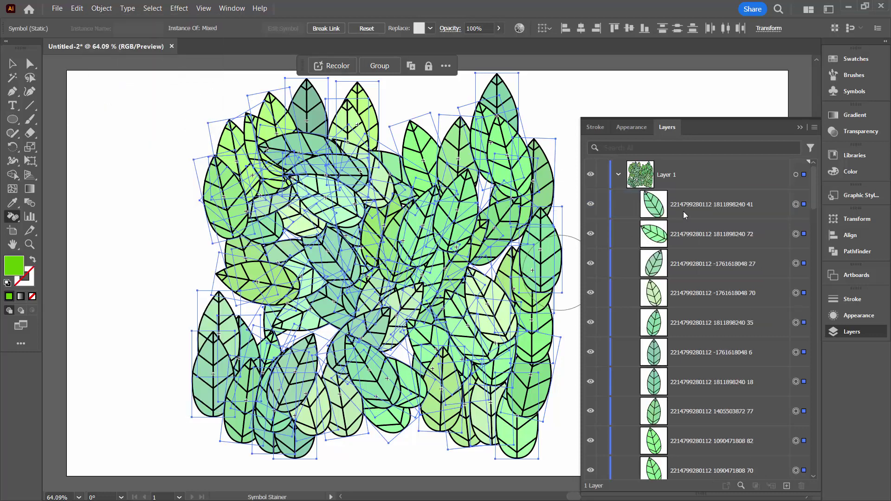
{"action": "left_click", "coordinate": [684, 211]}
{"action": "scroll", "coordinate": [690, 326], "scroll_direction": "down", "scroll_amount": 5}
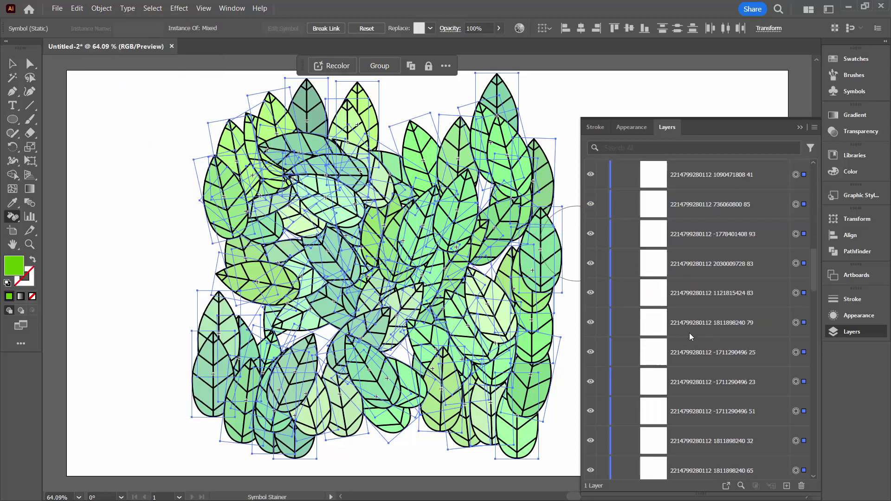
{"action": "left_click", "coordinate": [687, 355]}
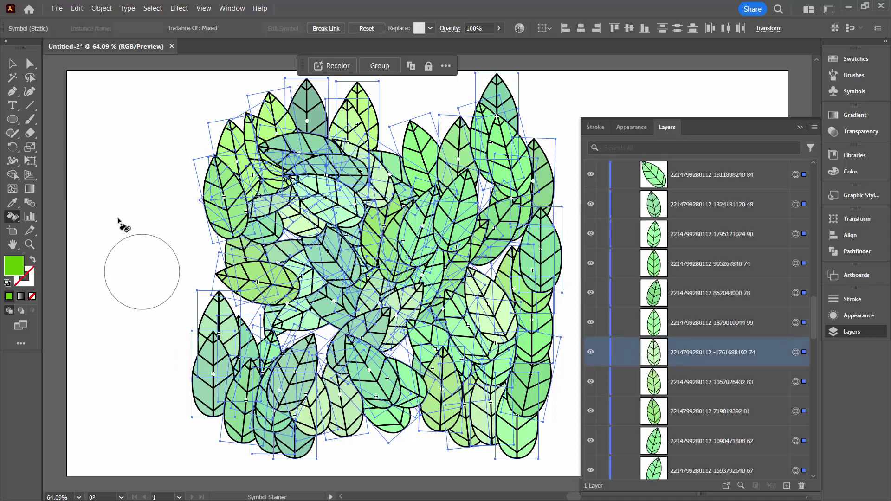
Step: Select all the leaves on the artboard, break their links to the symbol, and deselect them
{"action": "key", "text": "ctrl+z"}
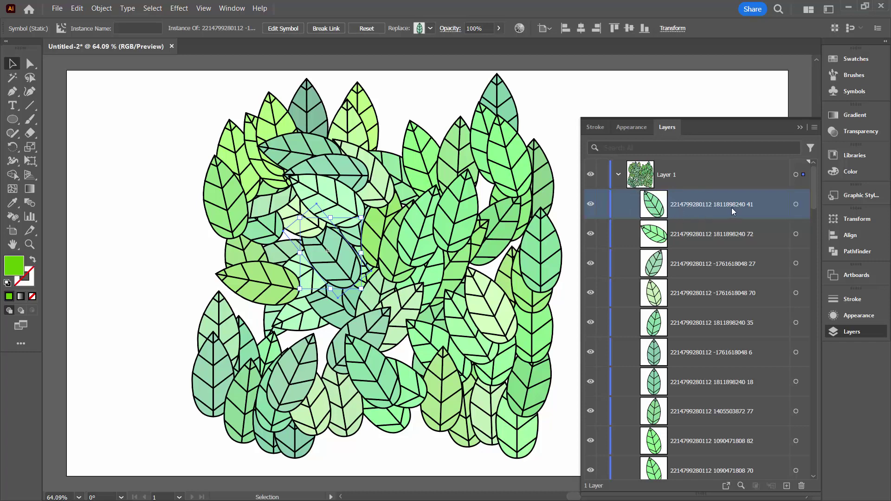
{"action": "left_click_drag", "start_coordinate": [165, 76], "coordinate": [575, 472]}
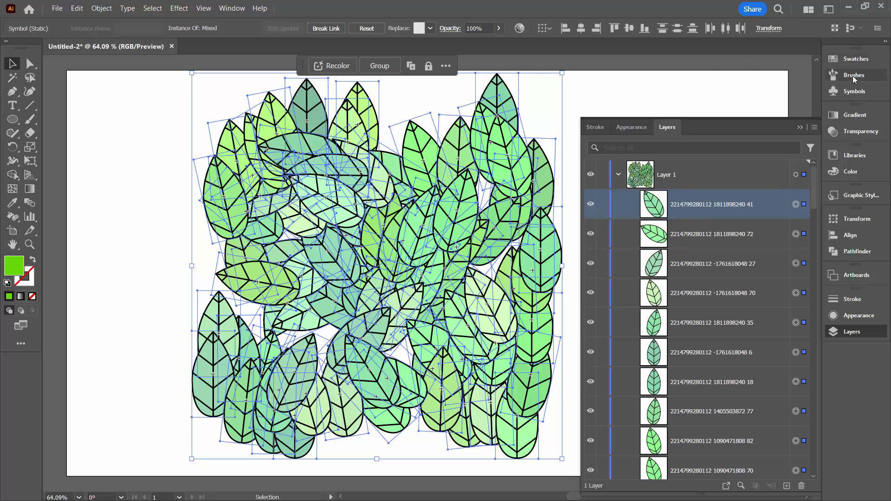
{"action": "left_click", "coordinate": [853, 91]}
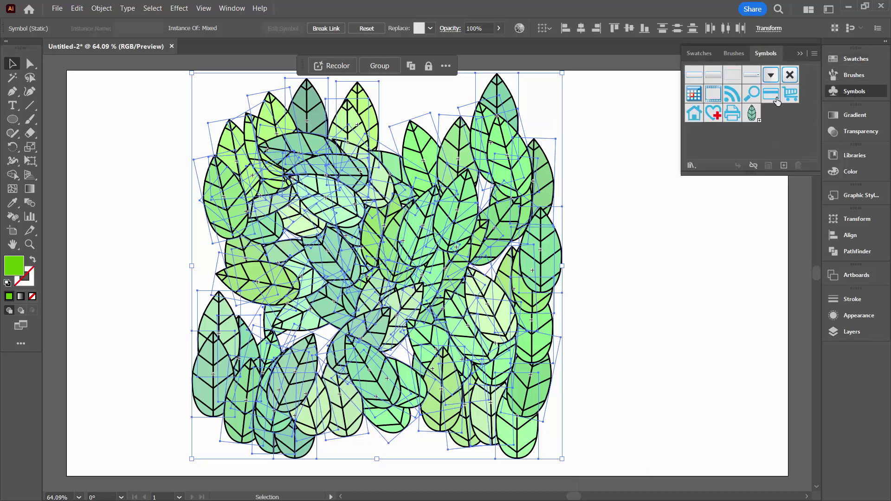
{"action": "left_click", "coordinate": [753, 166]}
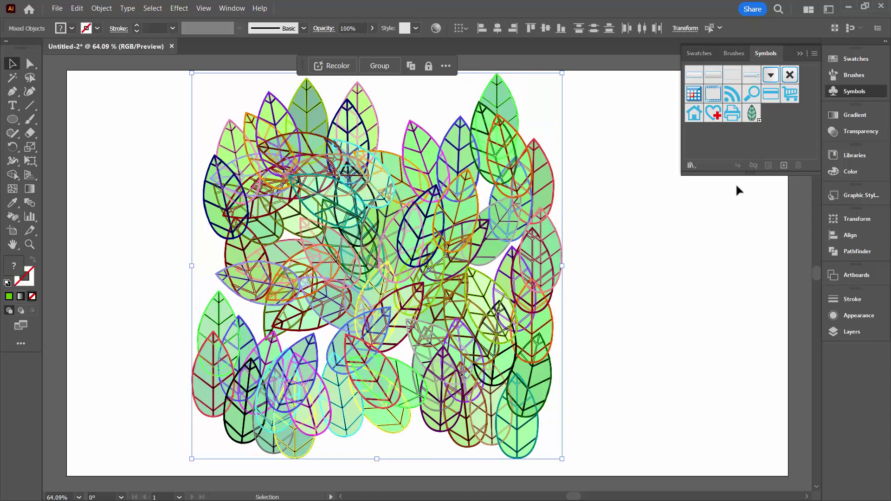
{"action": "left_click", "coordinate": [615, 261]}
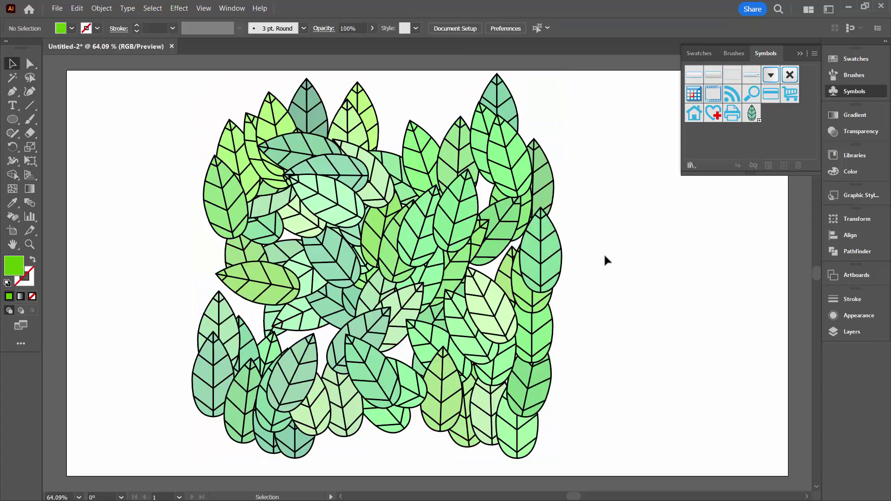
Step: Examine the unlinked leaves in the layer list, looking into one leaf's nested paths and group
{"action": "left_click", "coordinate": [800, 54]}
{"action": "left_click", "coordinate": [833, 331]}
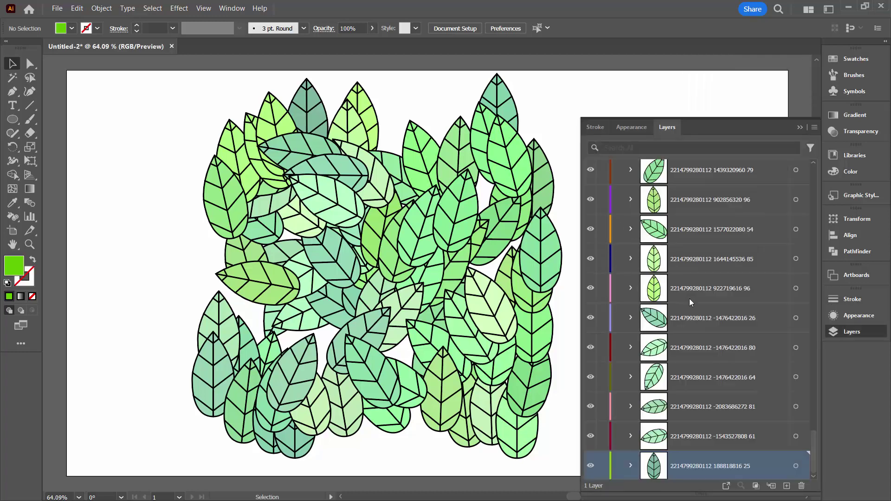
{"action": "left_click", "coordinate": [631, 435]}
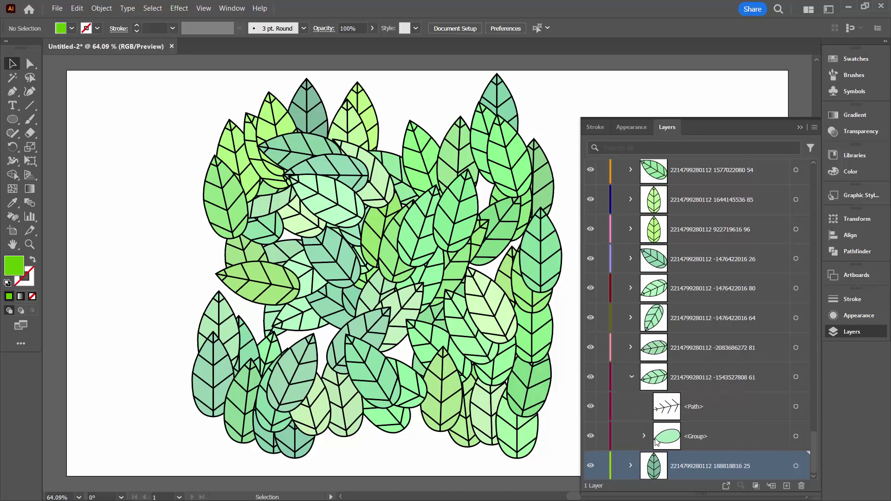
{"action": "left_click", "coordinate": [643, 436]}
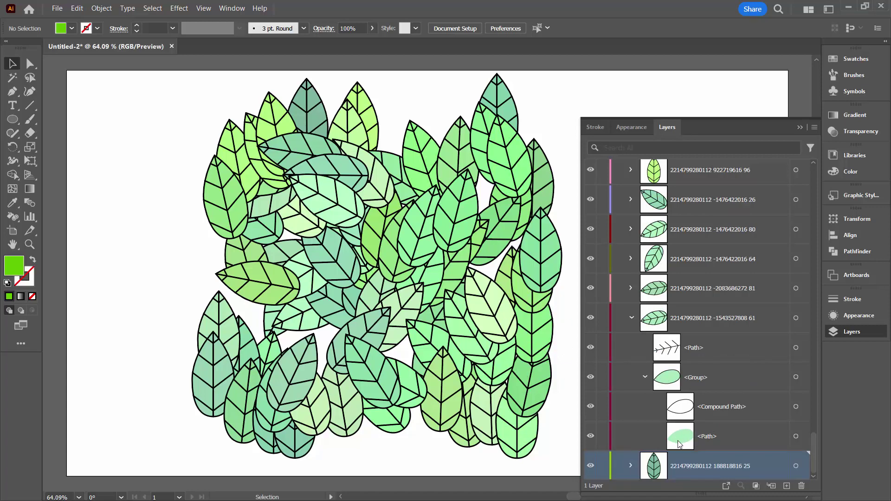
{"action": "left_click", "coordinate": [644, 378]}
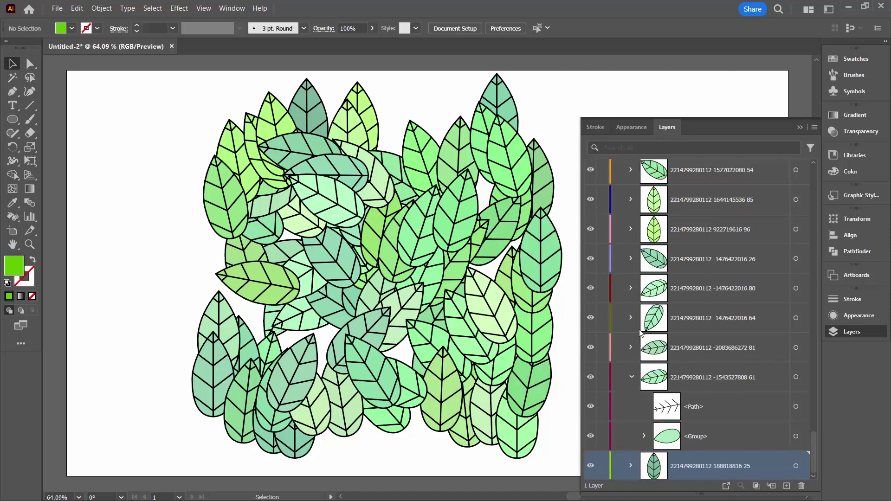
{"action": "left_click", "coordinate": [630, 377]}
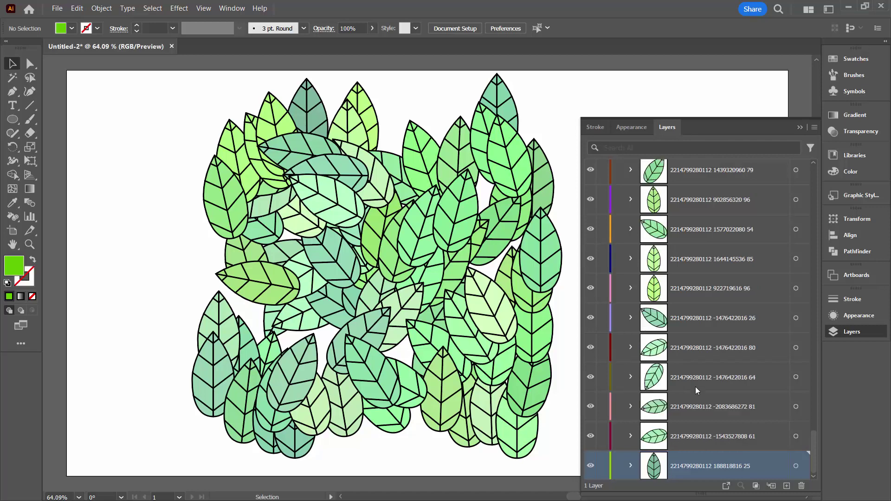
{"action": "left_click_drag", "start_coordinate": [815, 426], "coordinate": [826, 188]}
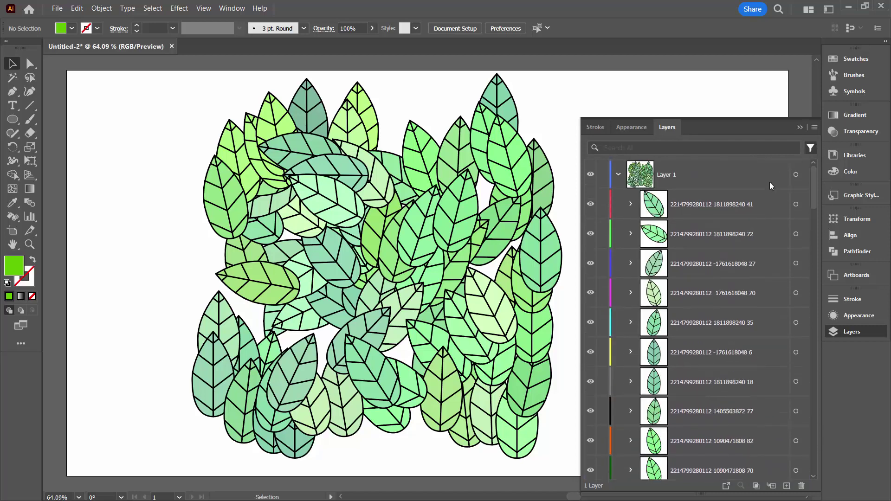
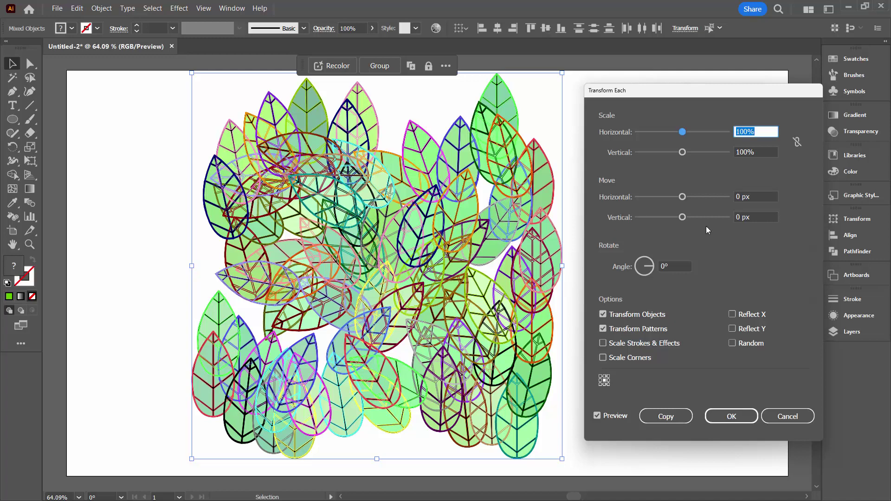
Step: Apply Transform Each to all leaves with a random 360° rotation, 2 px horizontal move and 4 px vertical move
{"action": "left_click", "coordinate": [663, 266]}
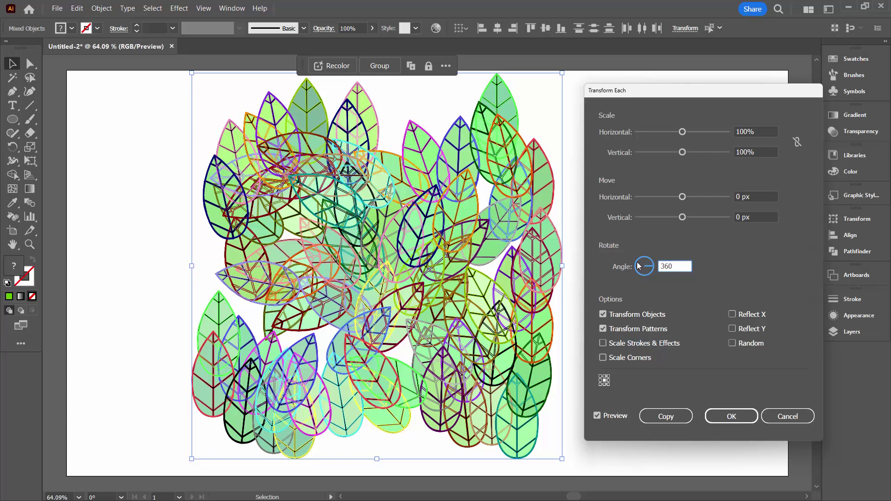
{"action": "key", "text": "Tab"}
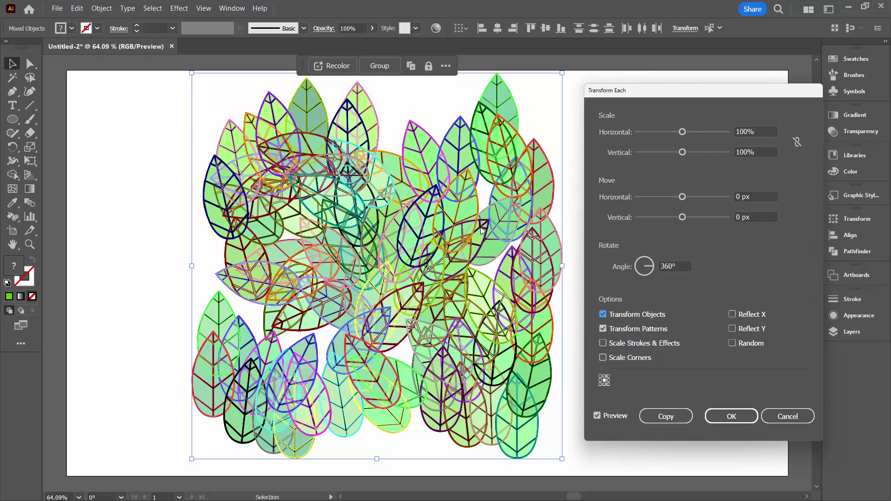
{"action": "left_click", "coordinate": [733, 344]}
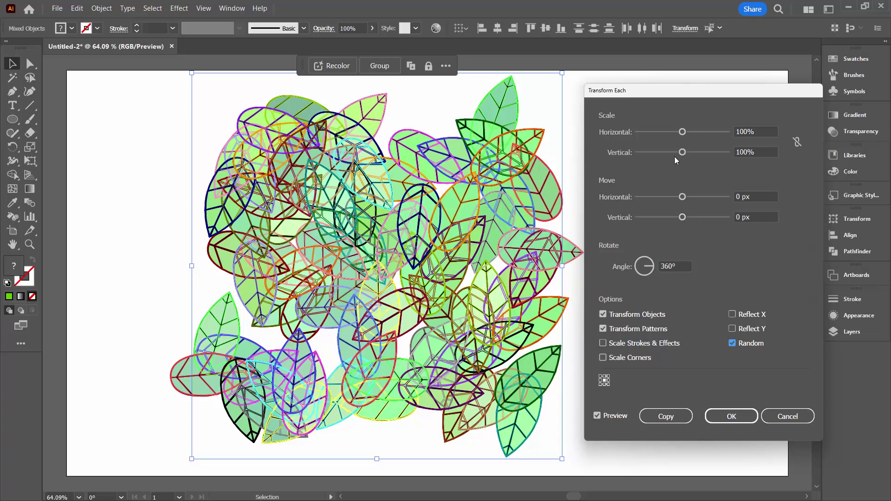
{"action": "left_click_drag", "start_coordinate": [682, 195], "coordinate": [687, 196]}
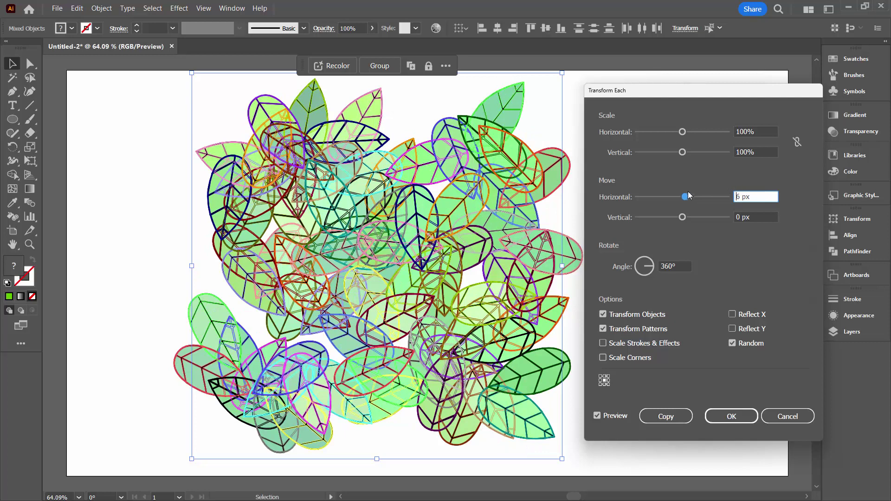
{"action": "mouse_move", "coordinate": [686, 200]}
{"action": "left_mouse_down"}
{"action": "mouse_move", "coordinate": [683, 218]}
{"action": "mouse_move", "coordinate": [683, 196]}
{"action": "left_mouse_up"}
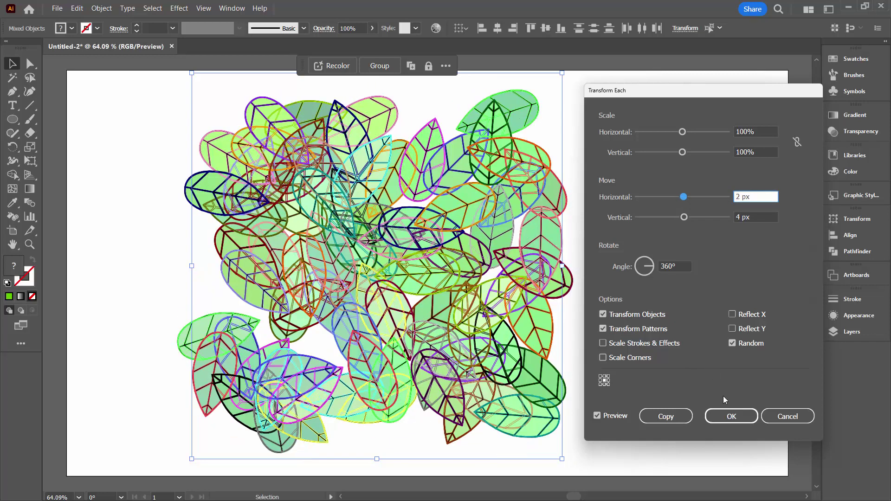
{"action": "left_click", "coordinate": [731, 417]}
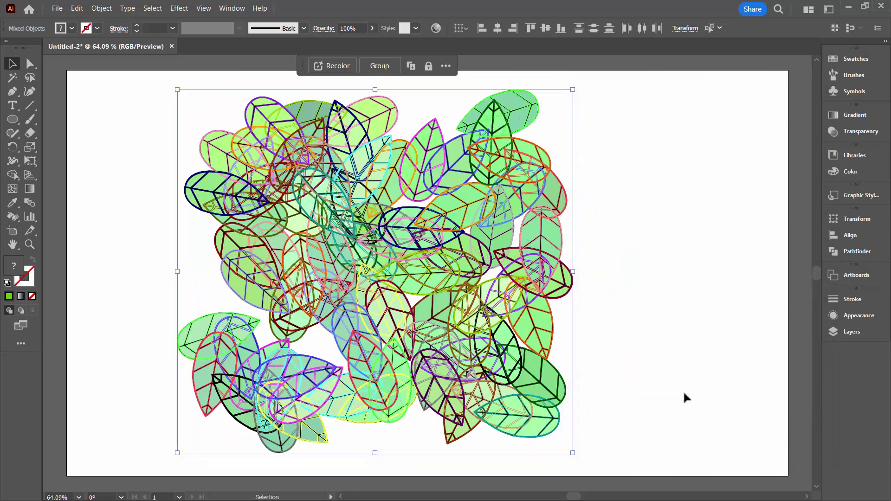
Step: Deselect the artwork and move individual leaves in the cluster's upper and central areas to cover gaps
{"action": "left_click", "coordinate": [608, 346]}
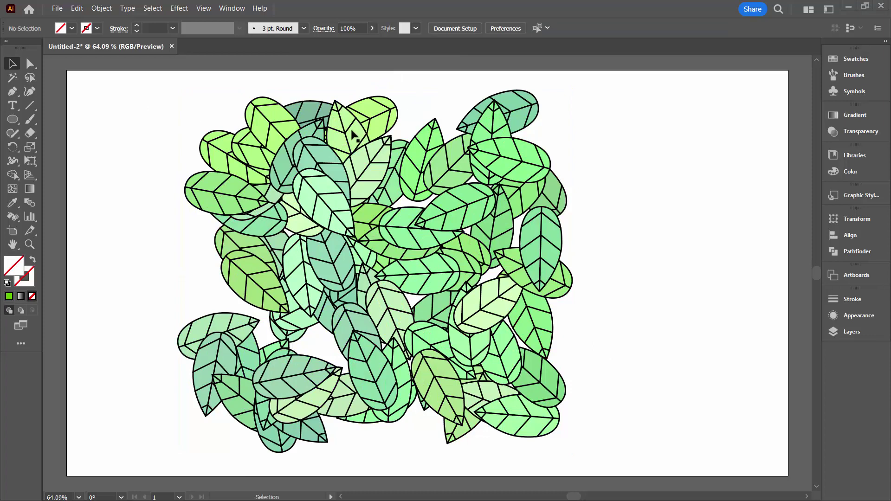
{"action": "mouse_move", "coordinate": [360, 134]}
{"action": "left_mouse_down"}
{"action": "mouse_move", "coordinate": [390, 134]}
{"action": "mouse_move", "coordinate": [344, 140]}
{"action": "left_mouse_up"}
{"action": "left_click_drag", "start_coordinate": [320, 171], "coordinate": [334, 171]}
{"action": "left_click_drag", "start_coordinate": [356, 327], "coordinate": [361, 277]}
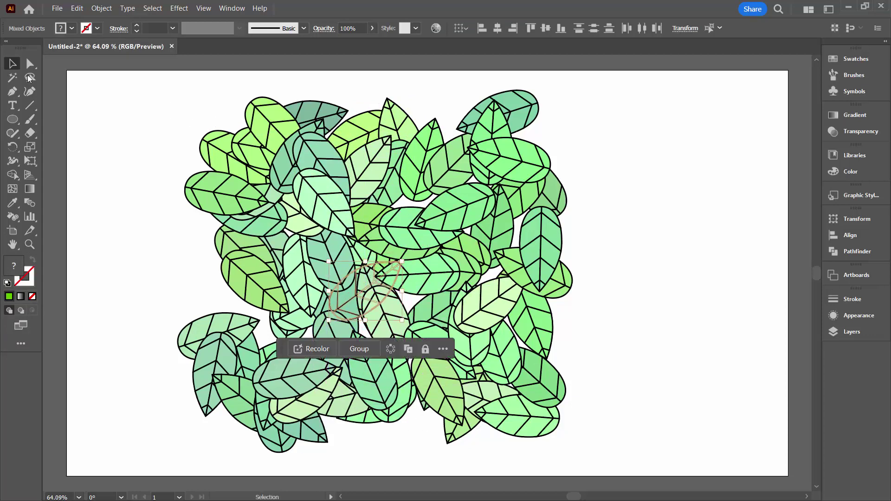
Step: Select all the leaves on the artboard and make a new pattern from them
{"action": "left_click_drag", "start_coordinate": [151, 88], "coordinate": [430, 330]}
{"action": "key", "text": "ctrl+0"}
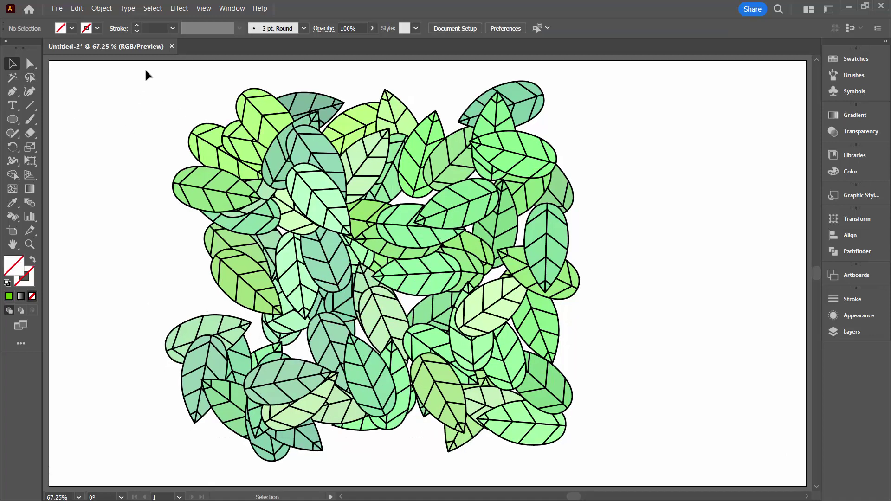
{"action": "left_click_drag", "start_coordinate": [143, 68], "coordinate": [657, 461]}
{"action": "left_click", "coordinate": [102, 8]}
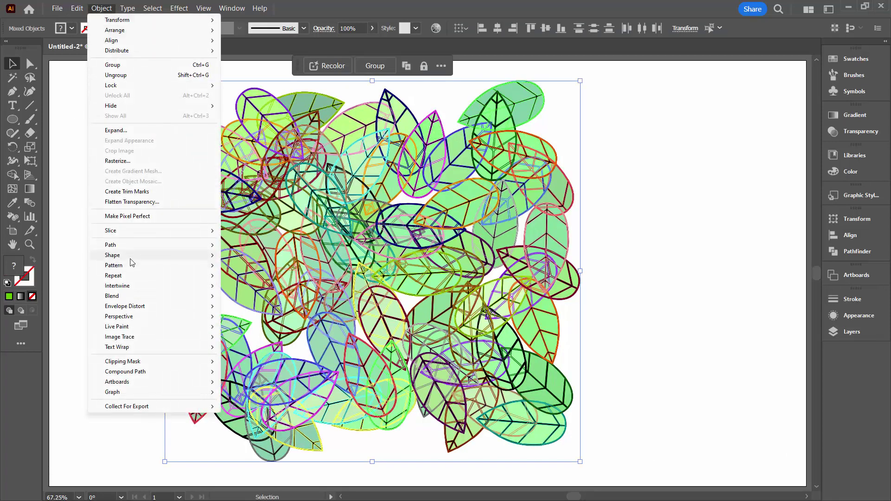
{"action": "mouse_move", "coordinate": [133, 259]}
{"action": "left_click", "coordinate": [235, 265]}
{"action": "key", "text": "Return"}
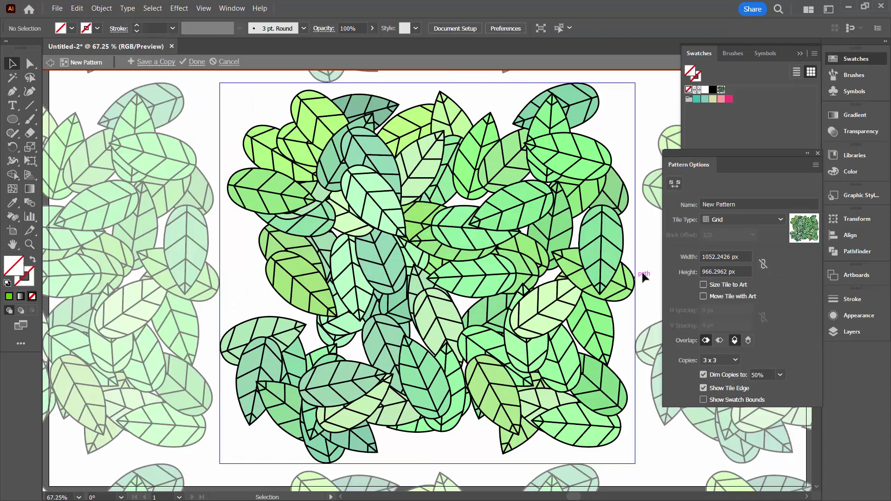
Step: Set the pattern tile's width to 960 px and reduce it in 10 px increments to 770 px
{"action": "left_click", "coordinate": [810, 57]}
{"action": "left_click_drag", "start_coordinate": [737, 159], "coordinate": [719, 155]}
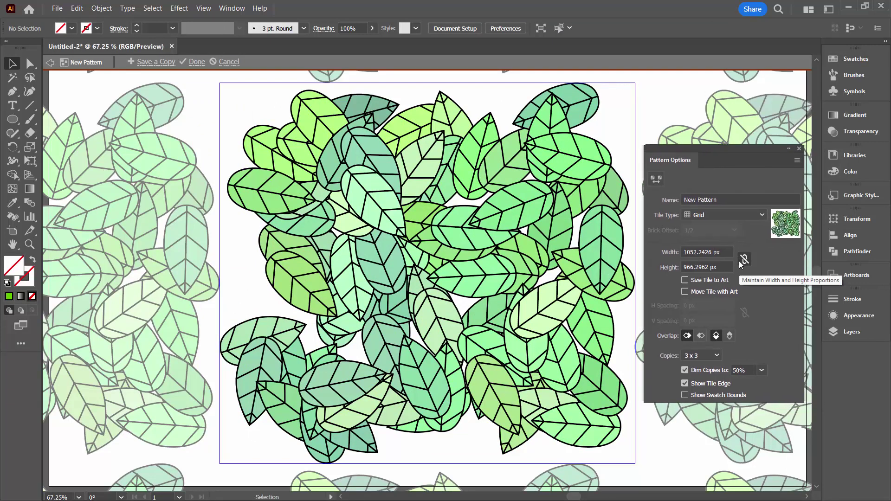
{"action": "left_click", "coordinate": [715, 251]}
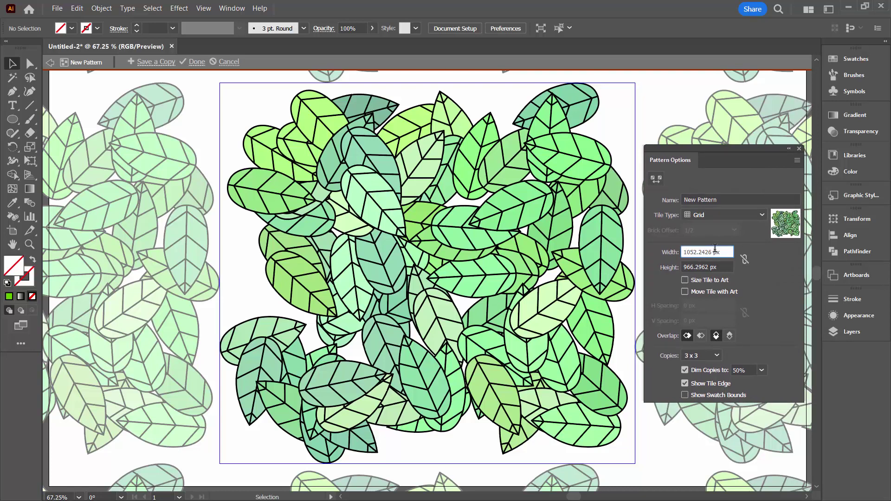
{"action": "key", "text": "ctrl+a"}
{"action": "type", "text": "960"}
{"action": "key", "text": "Return"}
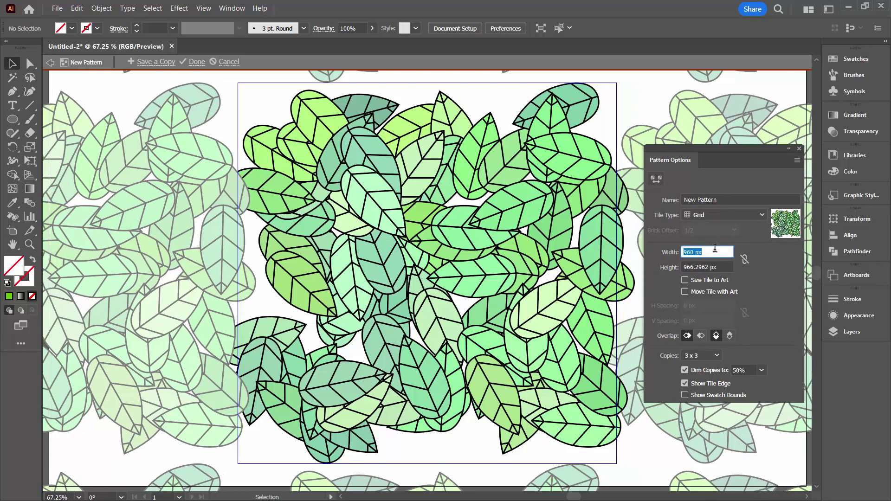
{"action": "key", "text": "shift+Down"}
{"action": "key", "text": "shift+Down"}
{"action": "key", "text": "shift+Down"}
{"action": "key", "text": "shift+Down"}
{"action": "key", "text": "shift+Down"}
{"action": "key", "text": "shift+Down"}
{"action": "key", "text": "shift+Down"}
{"action": "key", "text": "shift+Down"}
{"action": "key", "text": "shift+Down"}
{"action": "key", "text": "shift+Down"}
{"action": "key", "text": "shift+Down"}
{"action": "key", "text": "shift+Down"}
{"action": "key", "text": "shift+Down"}
{"action": "key", "text": "shift+Down"}
{"action": "key", "text": "shift+Down"}
{"action": "key", "text": "shift+Down"}
{"action": "key", "text": "shift+Down"}
{"action": "key", "text": "shift+Down"}
{"action": "key", "text": "shift+Down"}
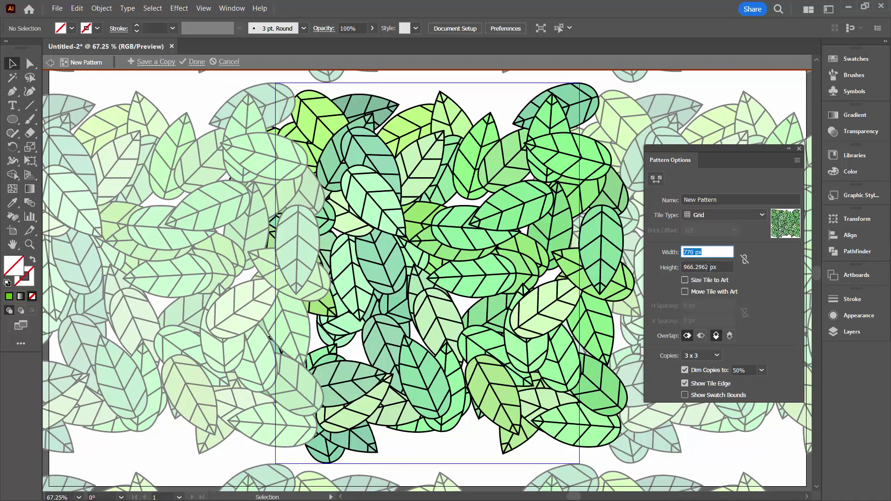
Step: Reduce the pattern tile's height in increments to 710 px so the leaf rows overlap
{"action": "left_click", "coordinate": [707, 267]}
{"action": "key", "text": "shift+Down"}
{"action": "key", "text": "shift+Down"}
{"action": "key", "text": "shift+Down"}
{"action": "key", "text": "shift+Down"}
{"action": "key", "text": "shift+Down"}
{"action": "key", "text": "shift+Down"}
{"action": "key", "text": "shift+Down"}
{"action": "key", "text": "shift+Down"}
{"action": "key", "text": "shift+Down"}
{"action": "key", "text": "shift+Down"}
{"action": "key", "text": "shift+Down"}
{"action": "key", "text": "shift+Down"}
{"action": "key", "text": "shift+Down"}
{"action": "key", "text": "shift+Down"}
{"action": "key", "text": "shift+Down"}
{"action": "key", "text": "shift+Down"}
{"action": "key", "text": "shift+Down"}
{"action": "key", "text": "shift+Down"}
{"action": "key", "text": "shift+Down"}
{"action": "key", "text": "shift+Down"}
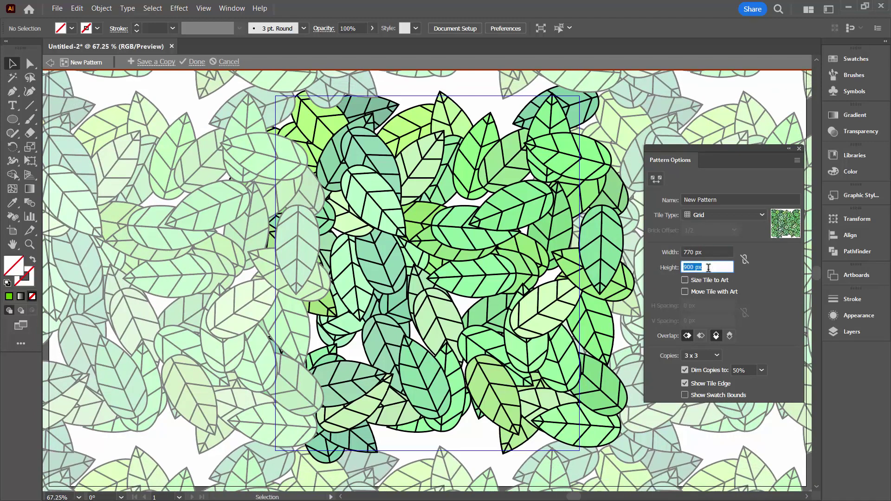
{"action": "key", "text": "shift+Down"}
{"action": "key", "text": "shift+Down"}
{"action": "key", "text": "shift+Down"}
{"action": "key", "text": "shift+Down"}
{"action": "key", "text": "shift+Down"}
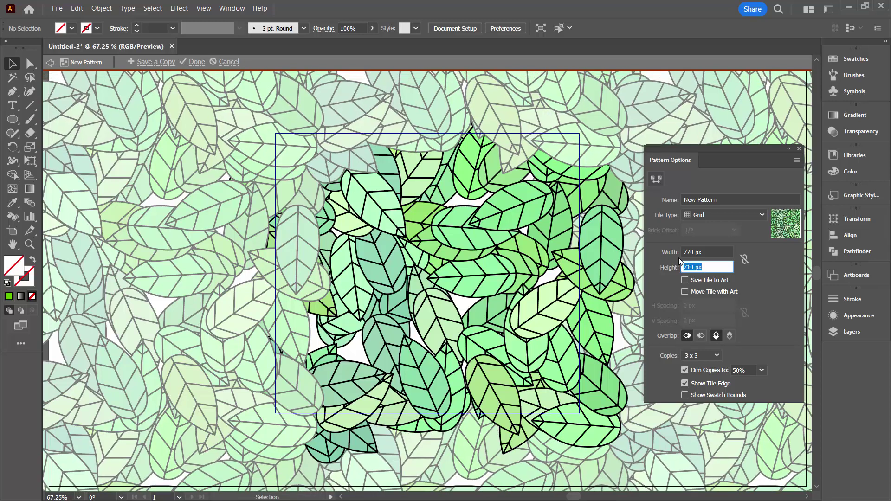
Step: Reduce the pattern tile's width to 750 px
{"action": "left_click", "coordinate": [709, 252]}
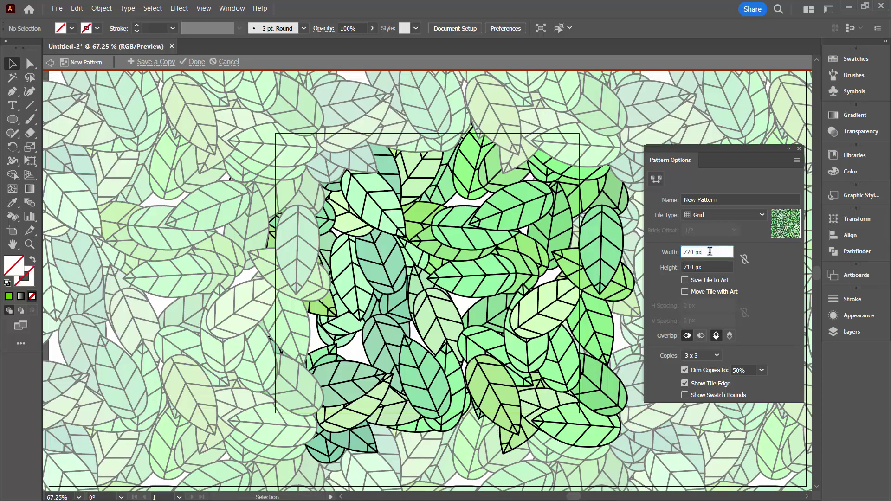
{"action": "key", "text": "shift+Down"}
{"action": "key", "text": "shift+Down"}
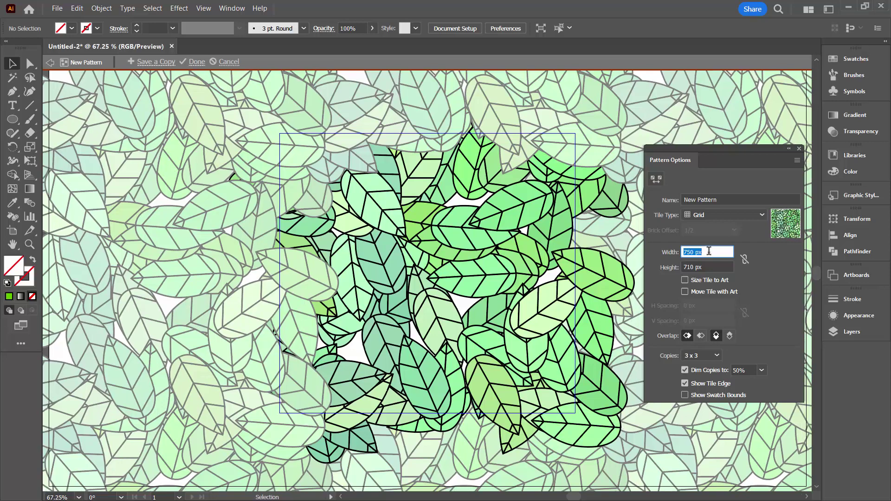
{"action": "key", "text": "Return"}
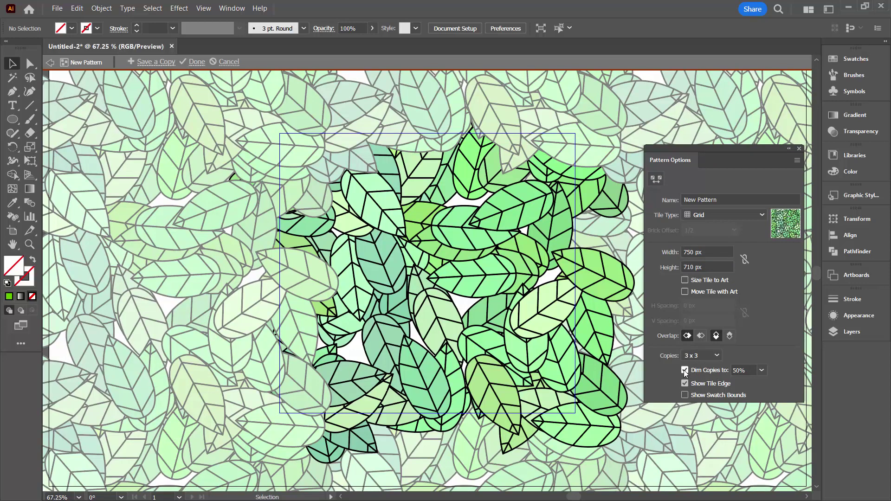
Step: Show the pattern copies undimmed to inspect the repeat for white gaps, and dim them to 50% again
{"action": "left_click", "coordinate": [685, 370]}
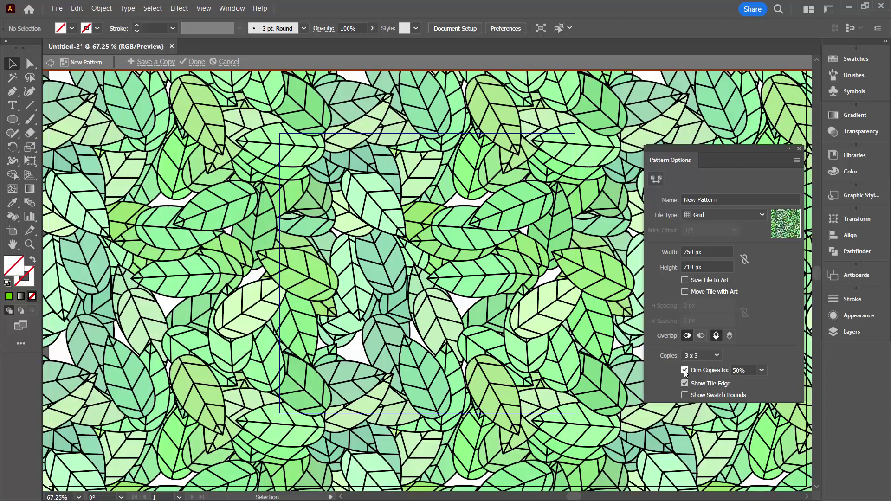
{"action": "left_click", "coordinate": [29, 245]}
{"action": "left_click", "coordinate": [326, 237], "text": "alt"}
{"action": "left_click", "coordinate": [327, 237], "text": "alt"}
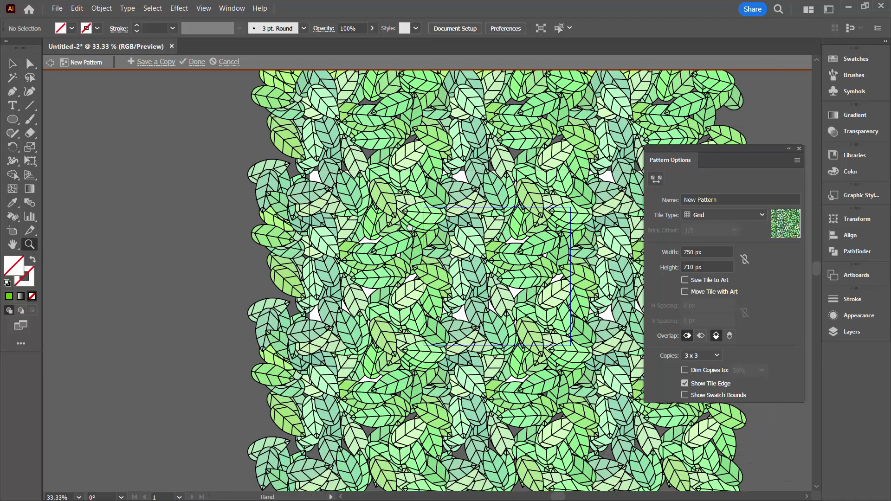
{"action": "left_click_drag", "start_coordinate": [410, 228], "coordinate": [363, 215]}
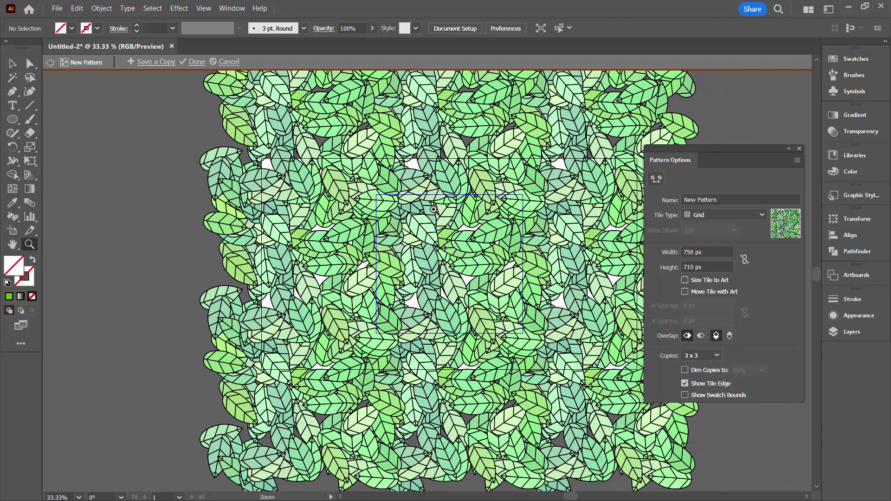
{"action": "left_click", "coordinate": [450, 260]}
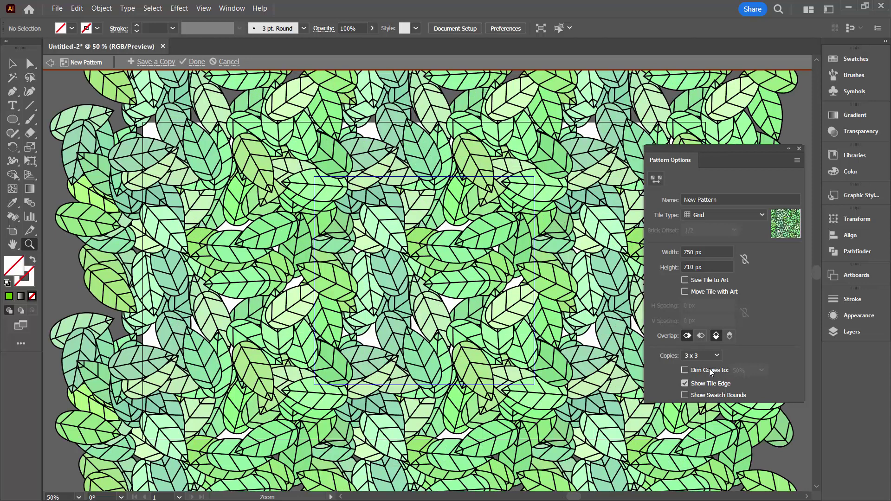
{"action": "left_click", "coordinate": [684, 370]}
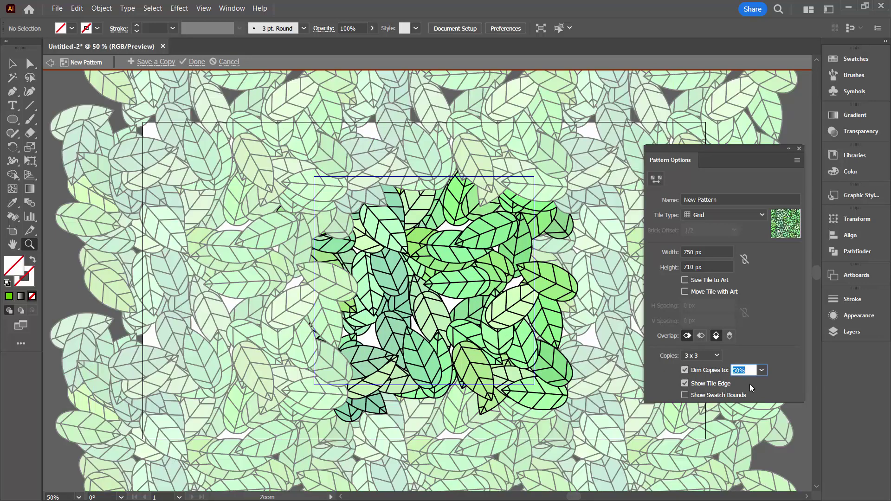
Step: Move leaves around the centre and lower middle of the pattern tile to cover the white gaps between them
{"action": "left_click", "coordinate": [12, 63]}
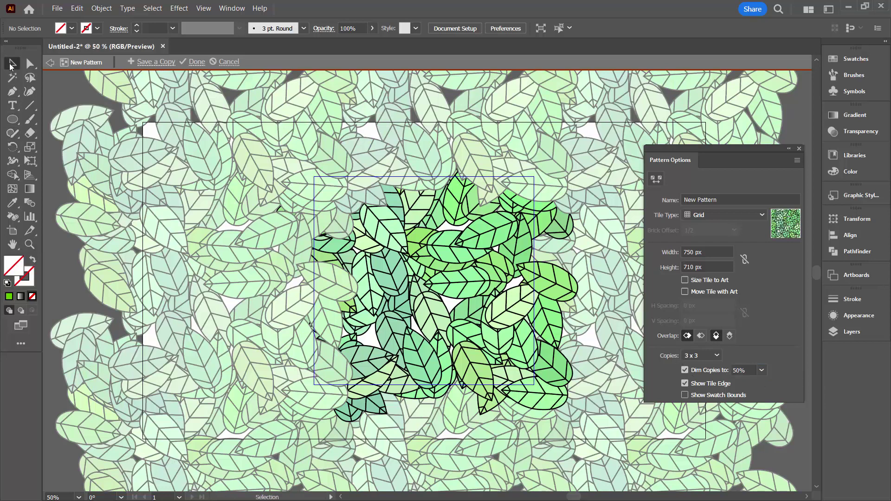
{"action": "left_click_drag", "start_coordinate": [356, 333], "coordinate": [425, 275]}
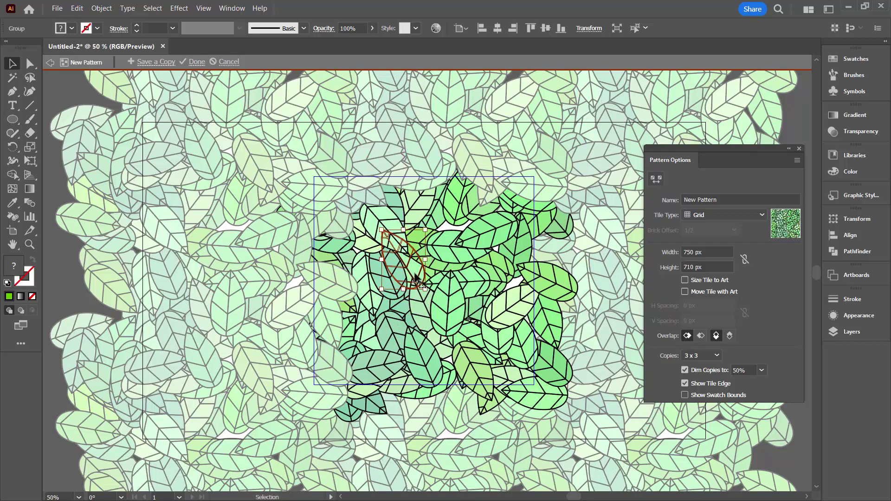
{"action": "left_click_drag", "start_coordinate": [429, 363], "coordinate": [440, 363]}
{"action": "left_click_drag", "start_coordinate": [515, 301], "coordinate": [531, 282]}
{"action": "left_click", "coordinate": [497, 276]}
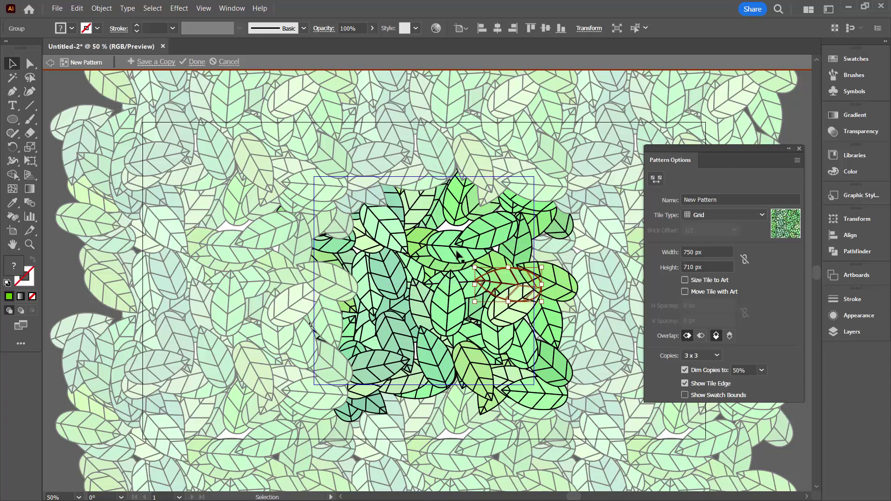
Step: Adjust the upper and lower-middle leaves, and move a leaf from the tile's lower left into the upper-centre gap
{"action": "left_click_drag", "start_coordinate": [461, 253], "coordinate": [465, 261]}
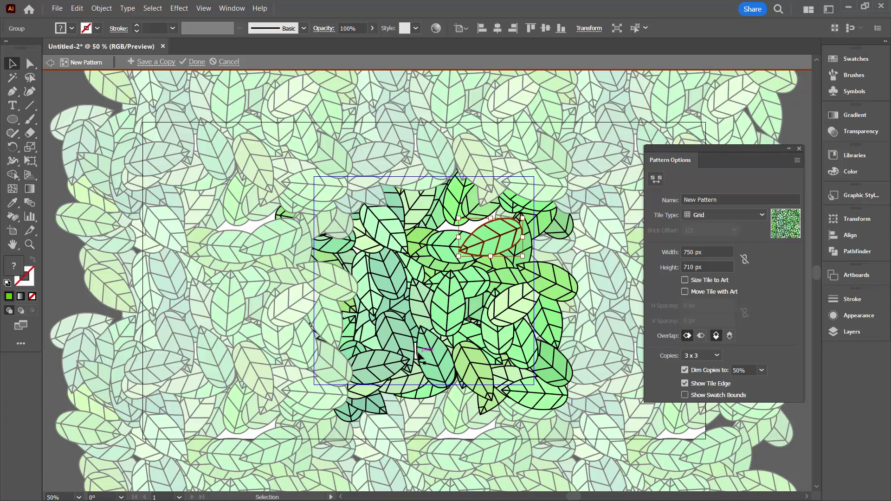
{"action": "left_click_drag", "start_coordinate": [423, 358], "coordinate": [418, 360]}
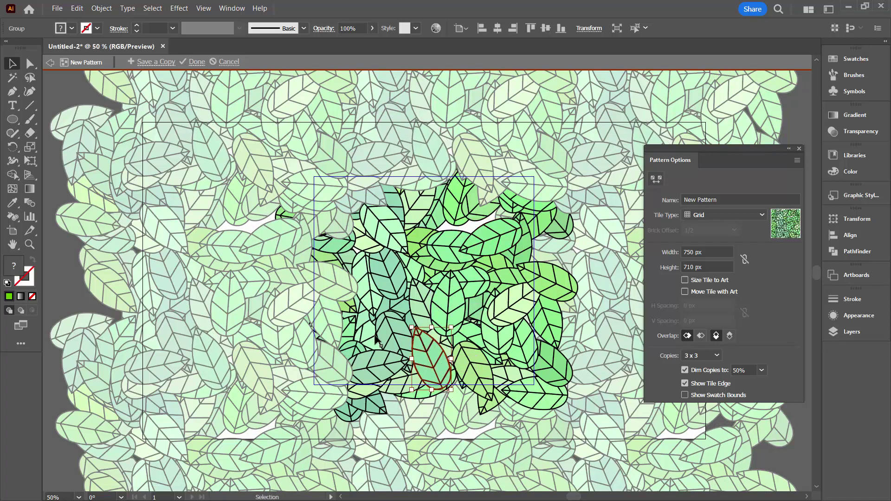
{"action": "left_click", "coordinate": [370, 338]}
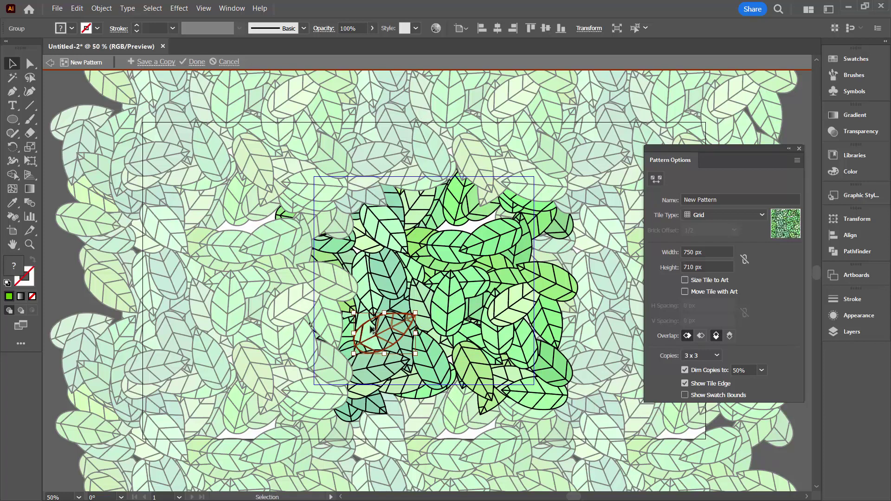
{"action": "left_click_drag", "start_coordinate": [371, 331], "coordinate": [443, 228]}
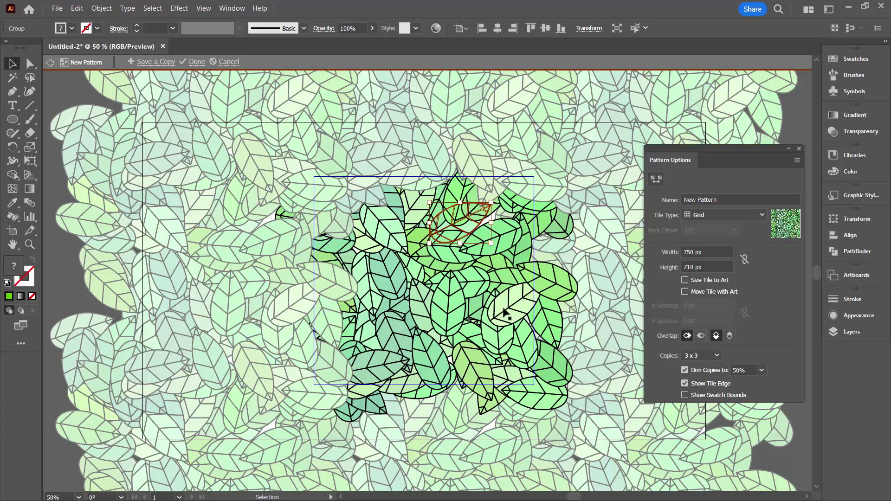
Step: Duplicate the pale leaf right of the tile's centre, place the copy over the upper gap, and rotate it
{"action": "left_click", "coordinate": [505, 314]}
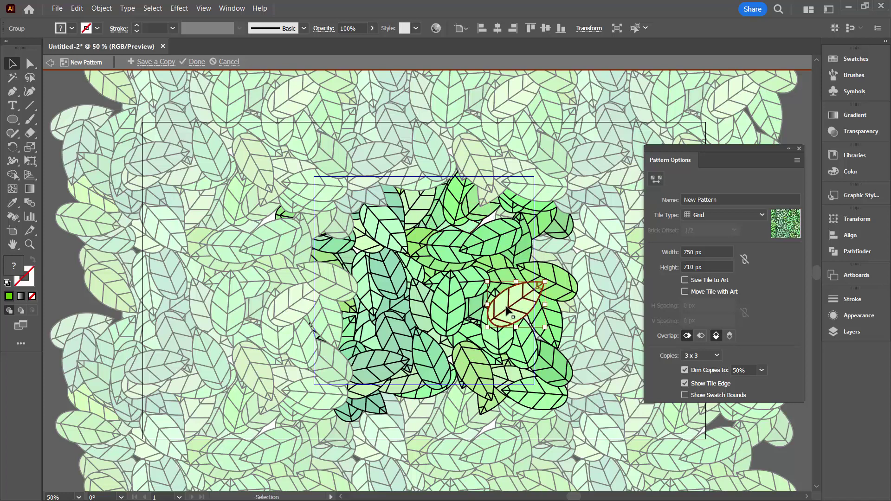
{"action": "right_click", "coordinate": [506, 310]}
{"action": "left_click", "coordinate": [537, 98]}
{"action": "right_click", "coordinate": [444, 273]}
{"action": "left_click", "coordinate": [464, 59]}
{"action": "left_click_drag", "start_coordinate": [451, 242], "coordinate": [508, 198]}
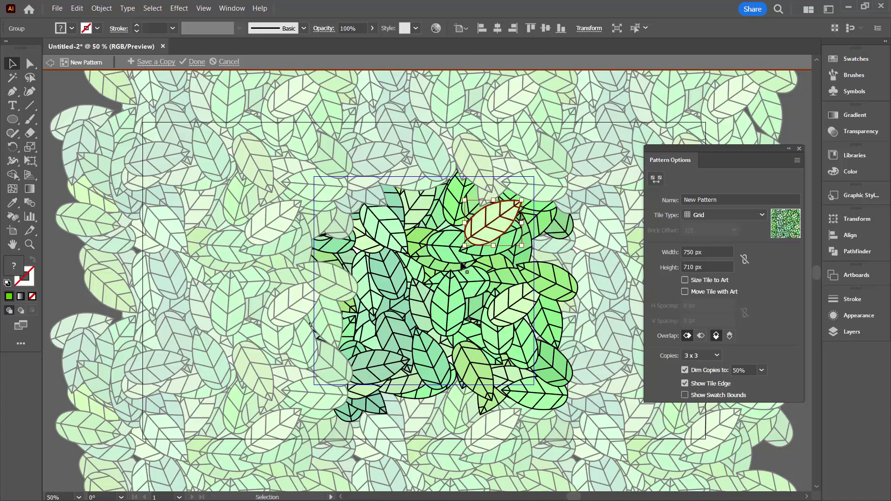
{"action": "left_click_drag", "start_coordinate": [466, 251], "coordinate": [538, 260]}
Step: Shift leaves at the tile's lower middle, lower right and left edge to close the remaining gaps
{"action": "left_click_drag", "start_coordinate": [449, 349], "coordinate": [422, 355]}
{"action": "left_click", "coordinate": [524, 338]}
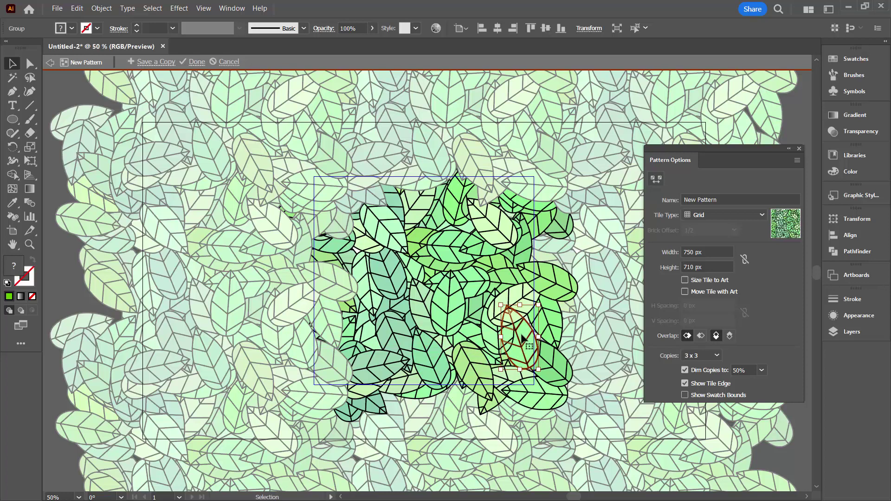
{"action": "mouse_move", "coordinate": [522, 339]}
{"action": "left_mouse_down"}
{"action": "mouse_move", "coordinate": [469, 322]}
{"action": "mouse_move", "coordinate": [528, 333]}
{"action": "left_mouse_up"}
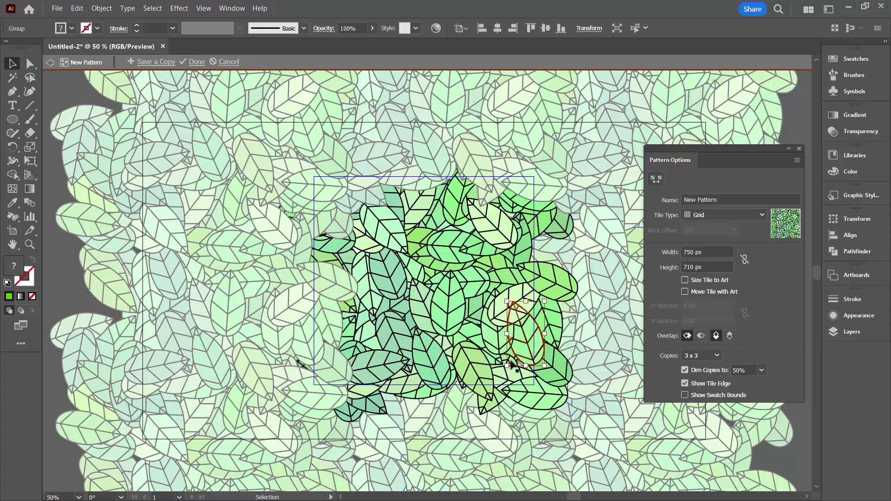
{"action": "left_click_drag", "start_coordinate": [335, 245], "coordinate": [344, 256]}
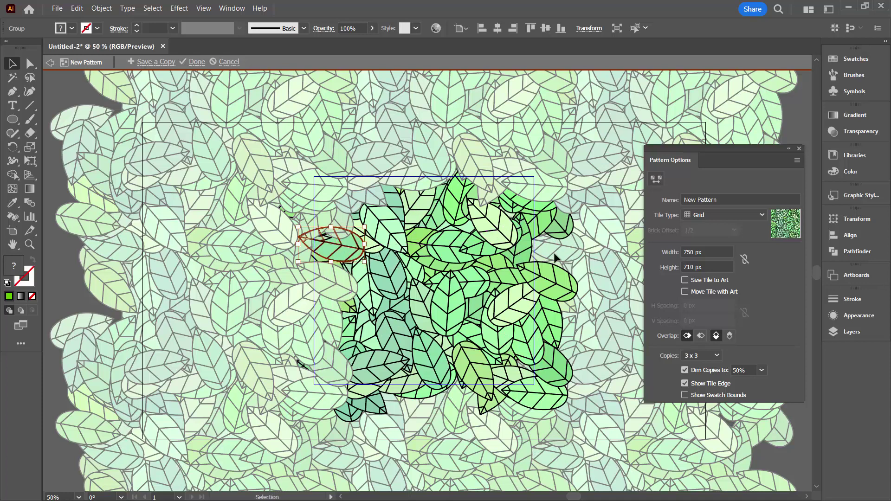
Step: Turn off dimmed copies and the tile edge, and clear the selection for an unobstructed view of the pattern
{"action": "left_click", "coordinate": [684, 370]}
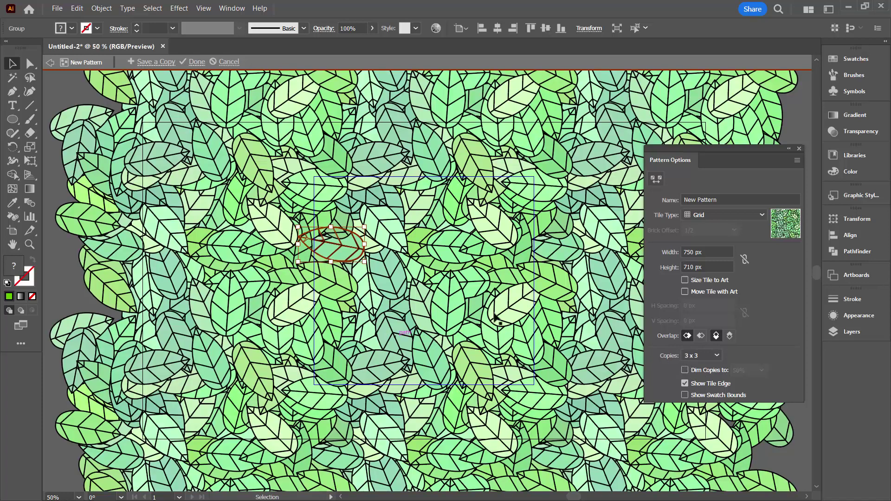
{"action": "left_click", "coordinate": [684, 384]}
{"action": "left_click", "coordinate": [58, 295]}
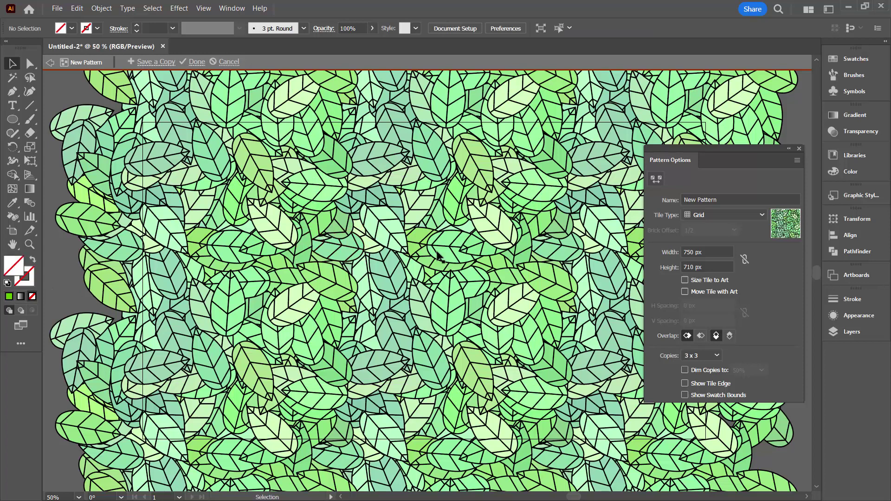
{"action": "left_click_drag", "start_coordinate": [677, 150], "coordinate": [724, 145]}
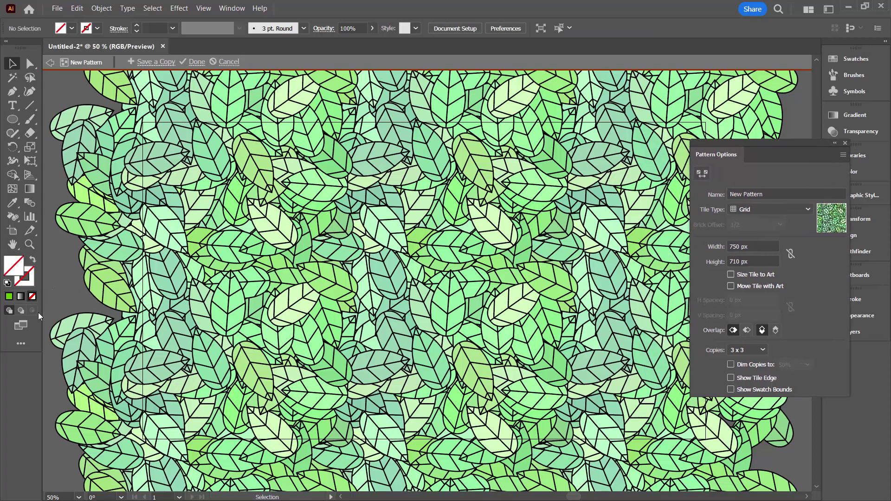
{"action": "left_click", "coordinate": [29, 244]}
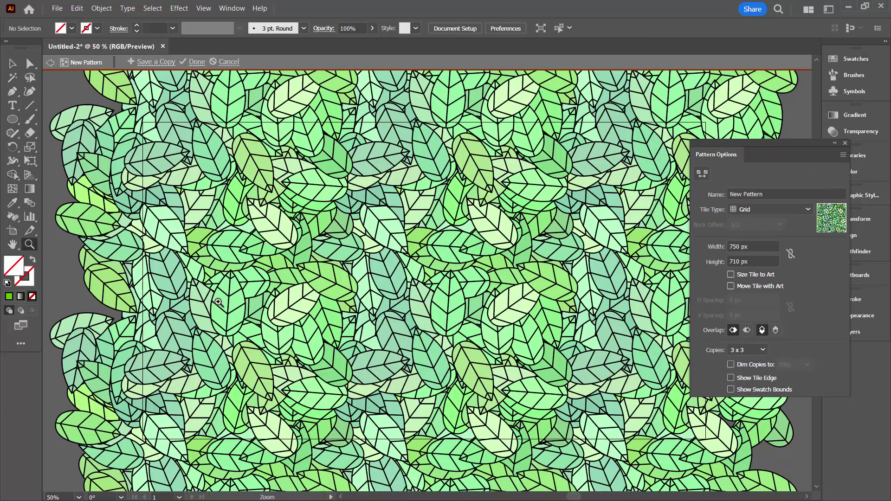
Step: Rotate the upright bright green leaf near the tile's centre to about 287° so it lies nearly horizontal
{"action": "left_click", "coordinate": [353, 323], "text": "alt"}
{"action": "left_click_drag", "start_coordinate": [428, 281], "coordinate": [401, 272]}
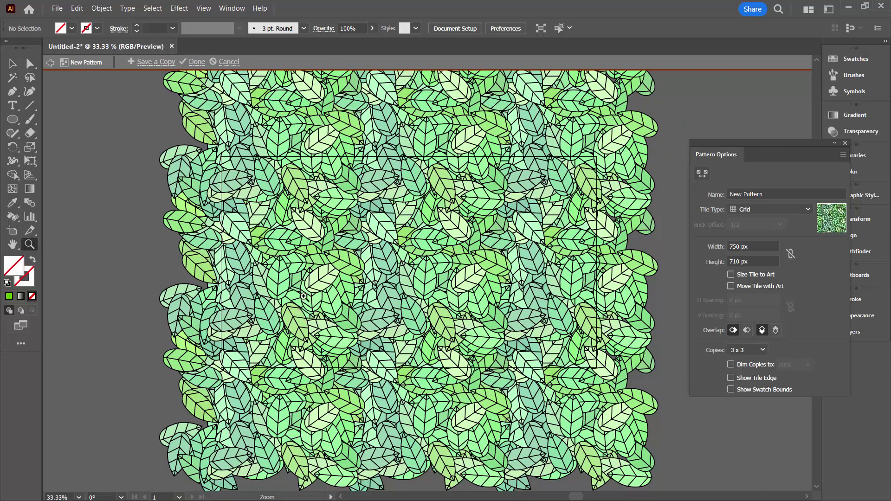
{"action": "left_click", "coordinate": [12, 64]}
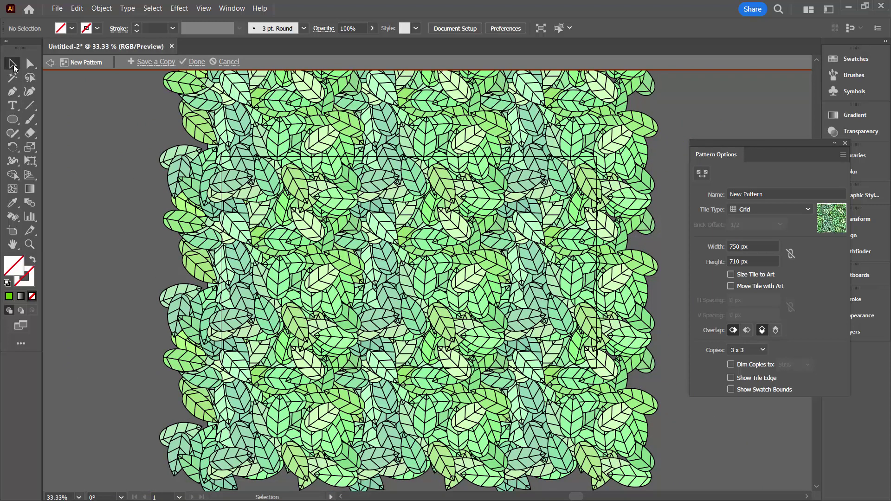
{"action": "left_click", "coordinate": [424, 274]}
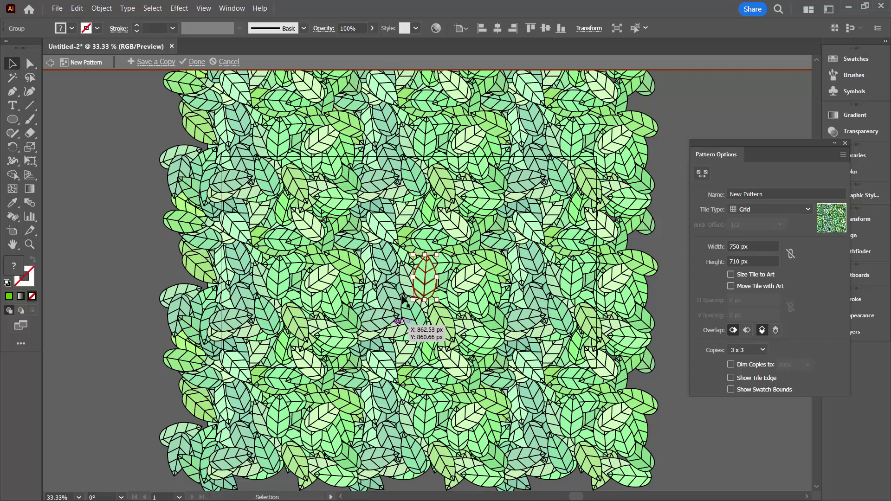
{"action": "left_click_drag", "start_coordinate": [438, 249], "coordinate": [396, 280]}
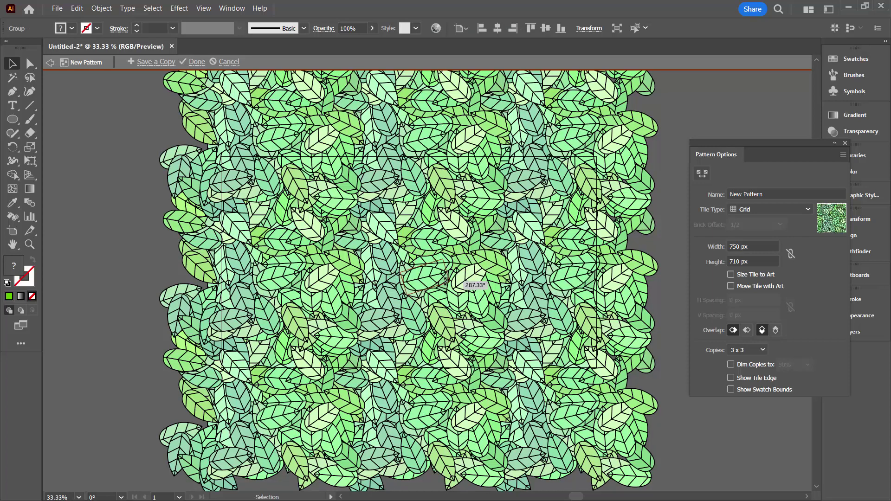
{"action": "left_click", "coordinate": [495, 309]}
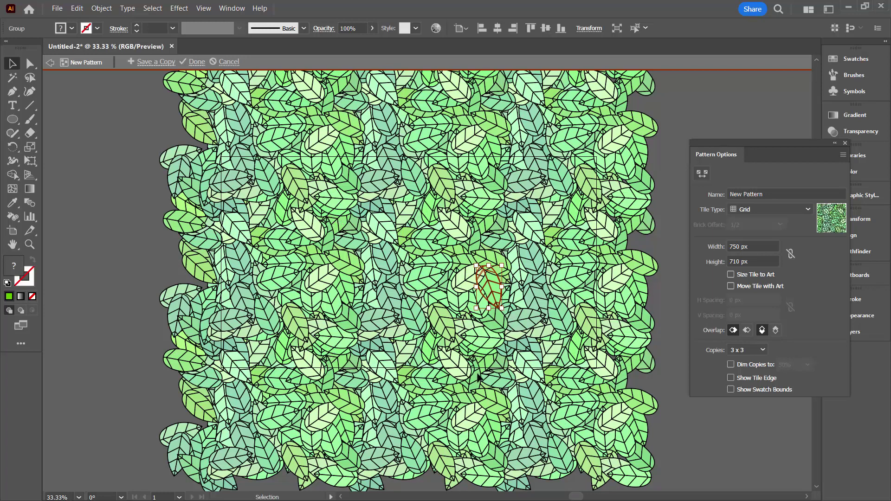
{"action": "left_click", "coordinate": [148, 300]}
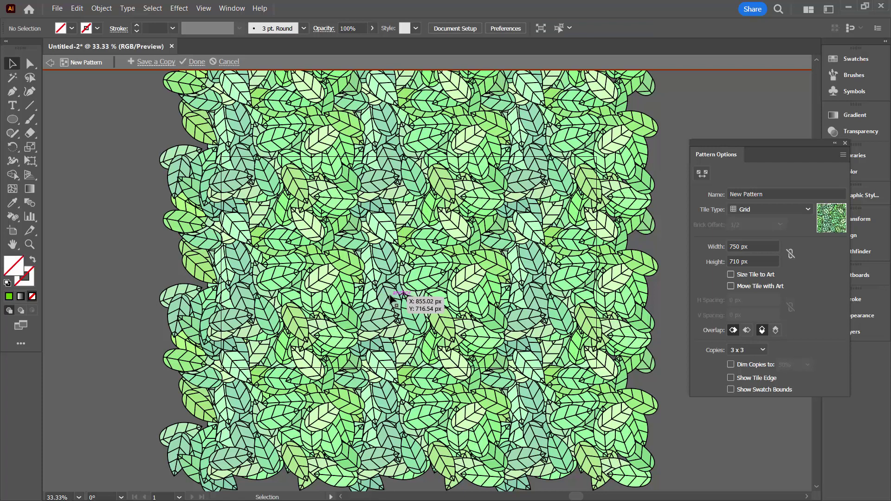
Step: Move two blue-green leaves from the tile's left side to its right among the brighter green leaves, and clear the selection
{"action": "left_click_drag", "start_coordinate": [389, 301], "coordinate": [459, 300]}
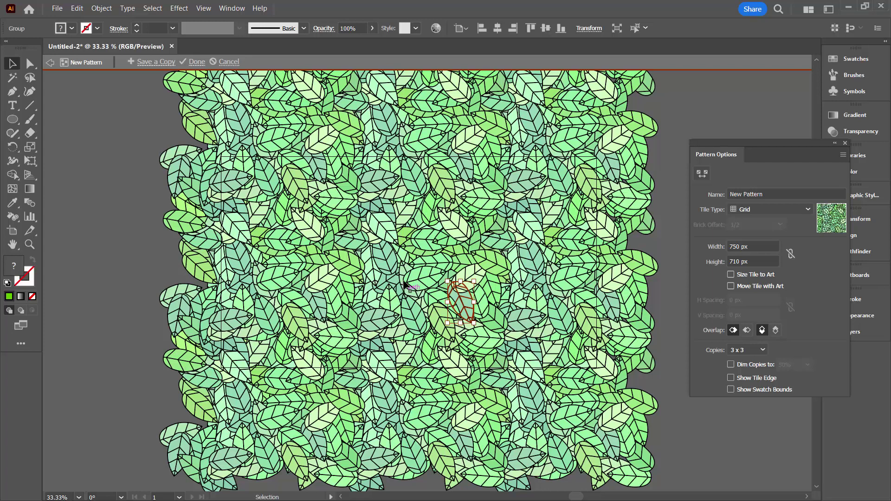
{"action": "left_click", "coordinate": [380, 255]}
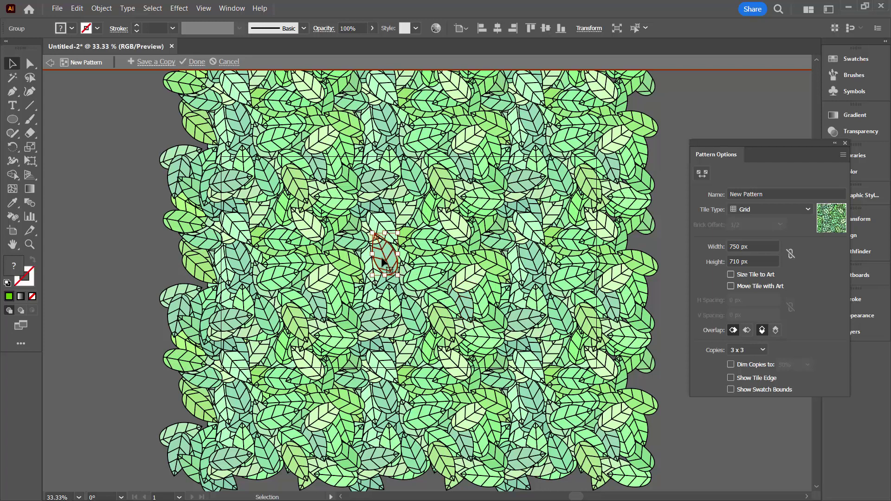
{"action": "left_click_drag", "start_coordinate": [382, 261], "coordinate": [482, 249]}
{"action": "left_click", "coordinate": [107, 236]}
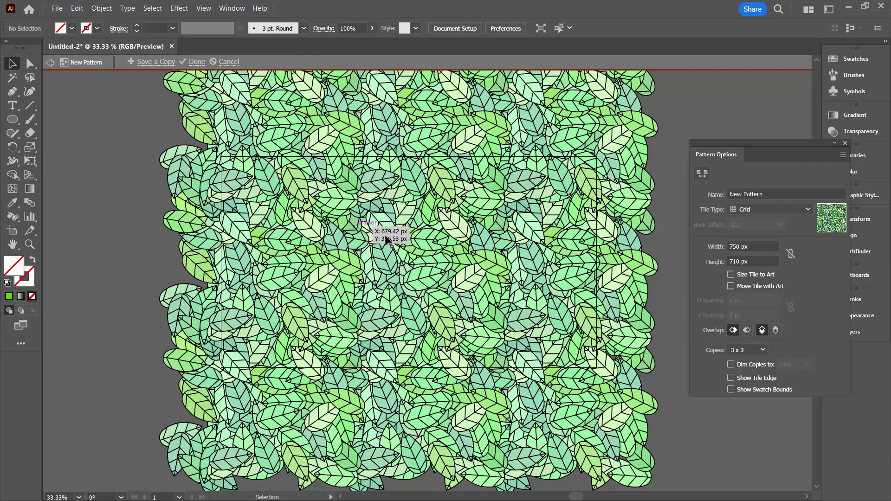
Step: Finish editing the pattern, and move all the original leaves off the artboard to its lower left
{"action": "left_click", "coordinate": [197, 63]}
{"action": "left_click_drag", "start_coordinate": [174, 123], "coordinate": [534, 353]}
{"action": "left_click_drag", "start_coordinate": [448, 325], "coordinate": [179, 420]}
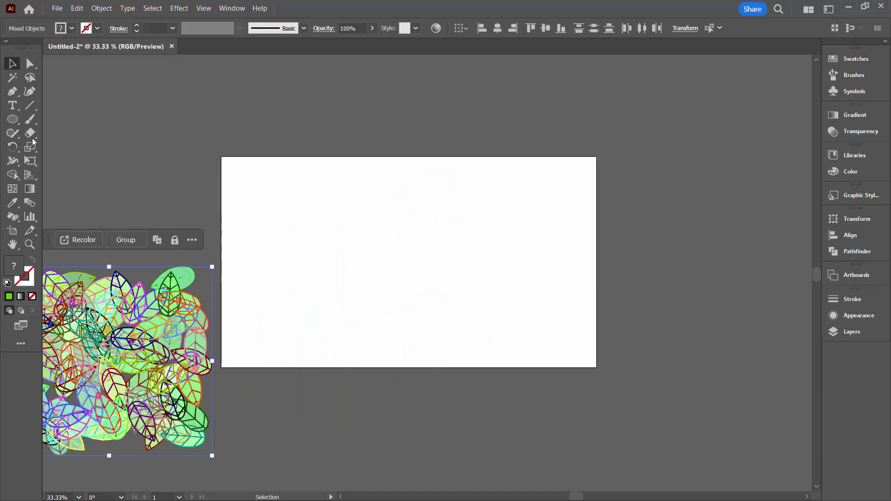
Step: Draw a rectangle covering the whole artboard, fill it with the green leaf pattern swatch, and deselect it
{"action": "left_click_drag", "start_coordinate": [12, 120], "coordinate": [70, 120]}
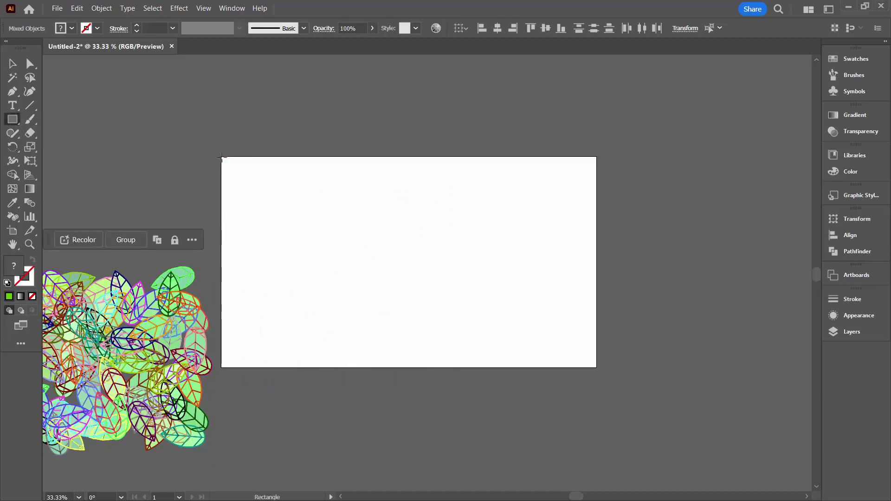
{"action": "left_click_drag", "start_coordinate": [220, 157], "coordinate": [598, 369]}
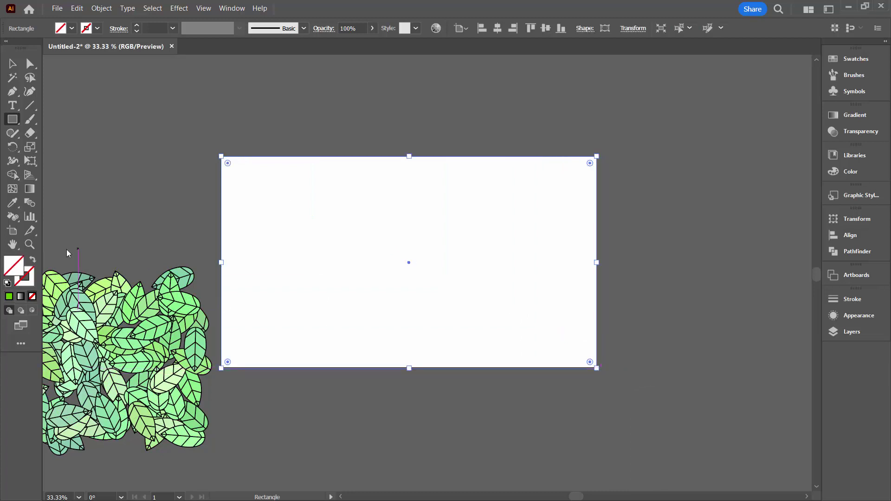
{"action": "left_click", "coordinate": [854, 59]}
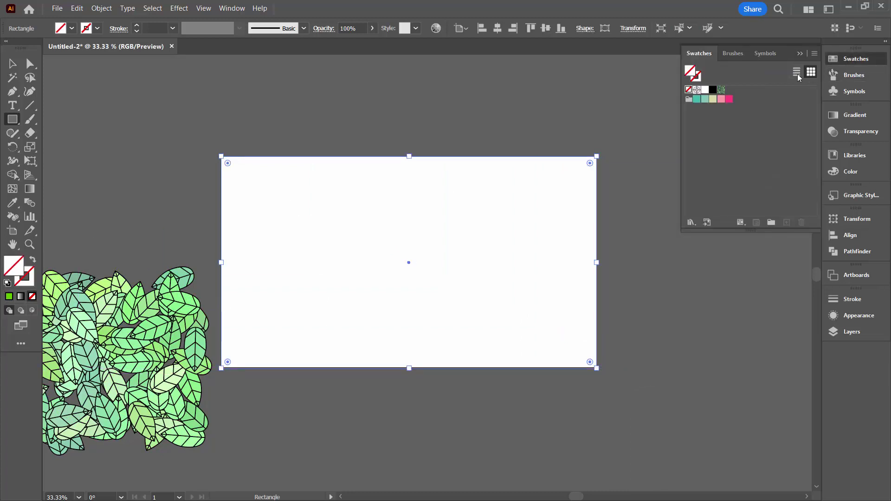
{"action": "left_click", "coordinate": [722, 90]}
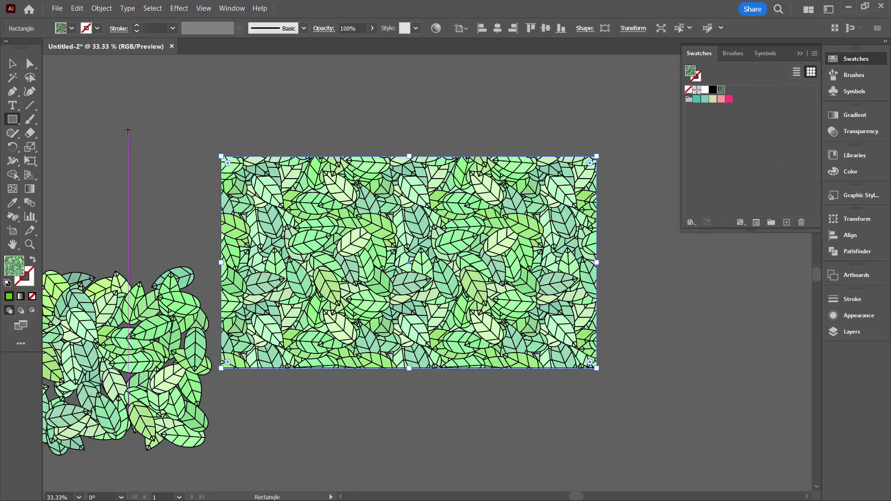
{"action": "left_click", "coordinate": [13, 65]}
{"action": "left_click", "coordinate": [98, 123]}
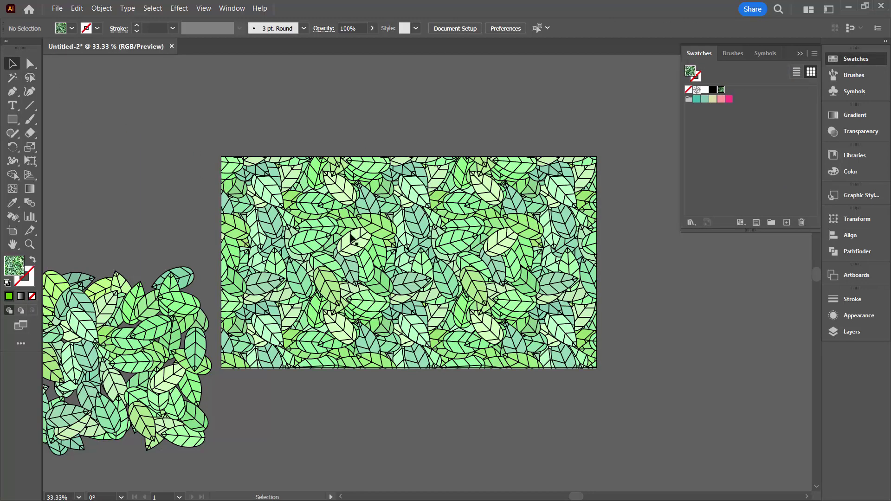
Step: Open the advanced Recolor Artwork options for the pattern-filled rectangle and switch to editing on the colour wheel
{"action": "left_click", "coordinate": [382, 258]}
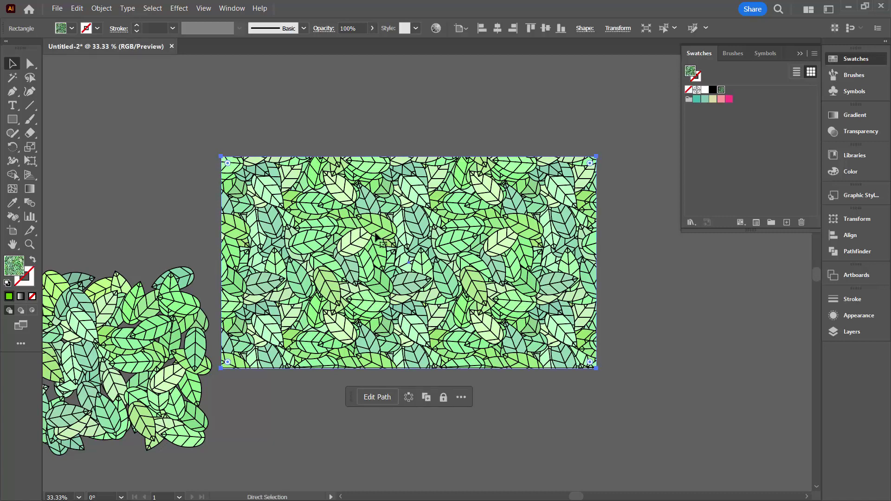
{"action": "scroll", "coordinate": [376, 237], "scroll_direction": "up", "scroll_amount": 3}
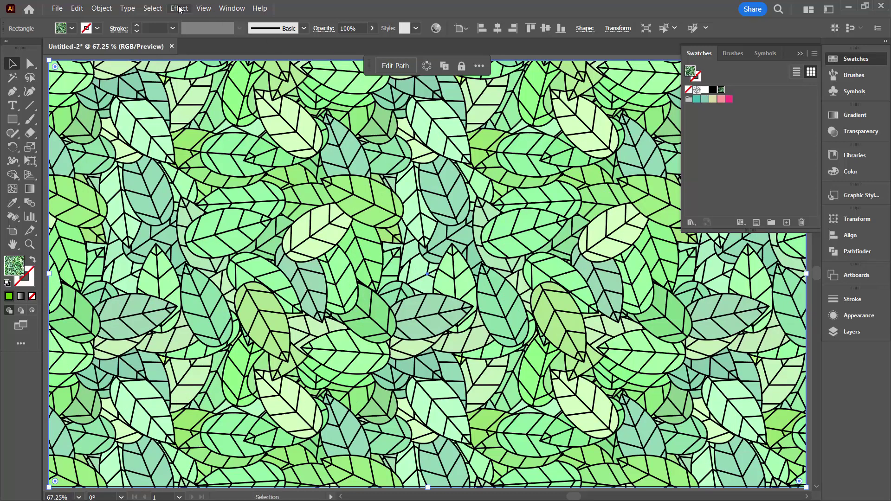
{"action": "left_click", "coordinate": [436, 22]}
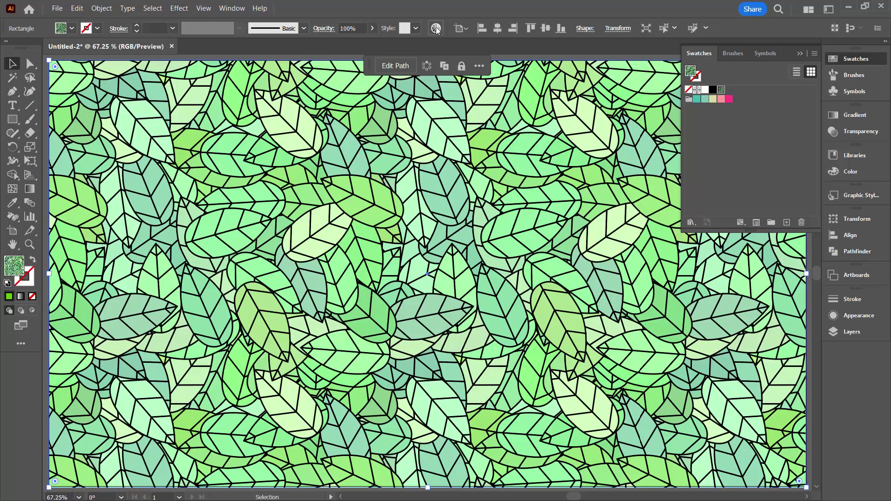
{"action": "left_click", "coordinate": [800, 53]}
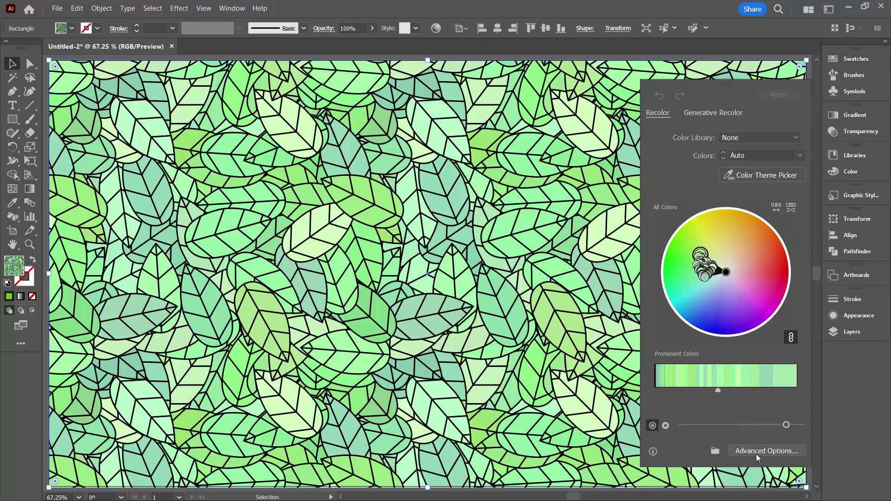
{"action": "left_click", "coordinate": [758, 449]}
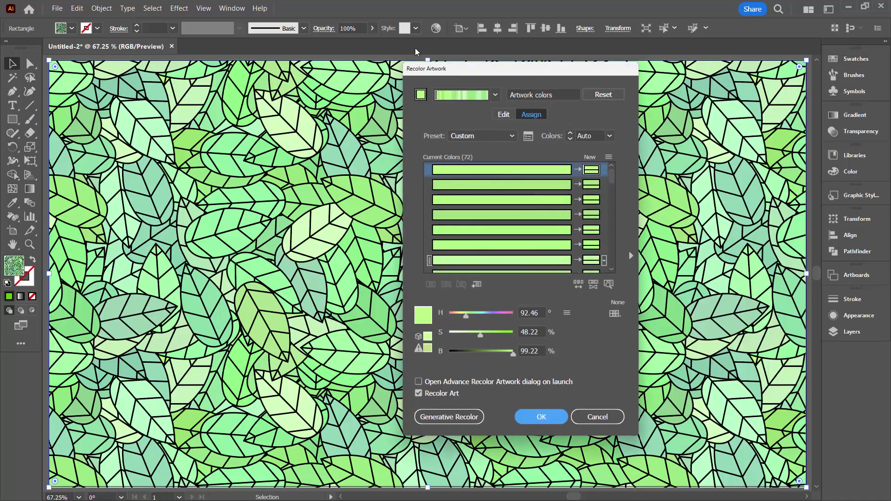
{"action": "left_click_drag", "start_coordinate": [464, 72], "coordinate": [618, 80]}
{"action": "left_click", "coordinate": [652, 123]}
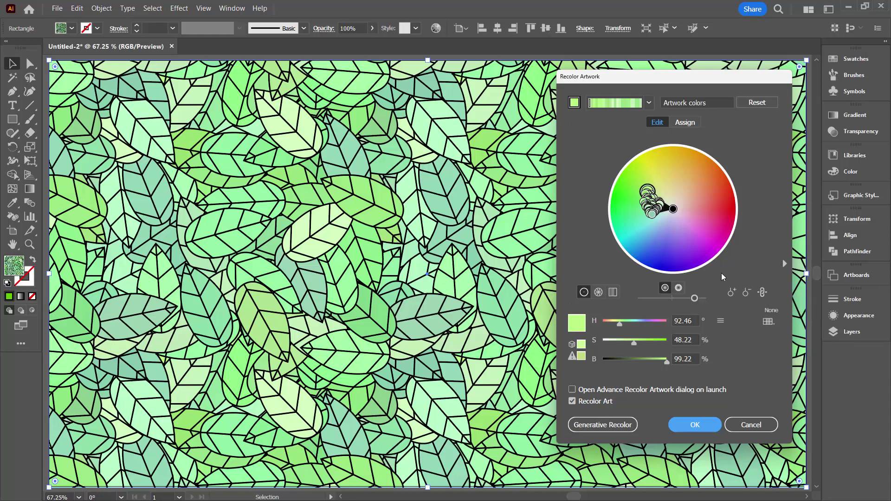
Step: Shift all the linked pattern colours together to blue, violet and turquoise tones, placing the main colour at about 235° hue
{"action": "left_click", "coordinate": [661, 225]}
{"action": "left_click_drag", "start_coordinate": [661, 224], "coordinate": [676, 186]}
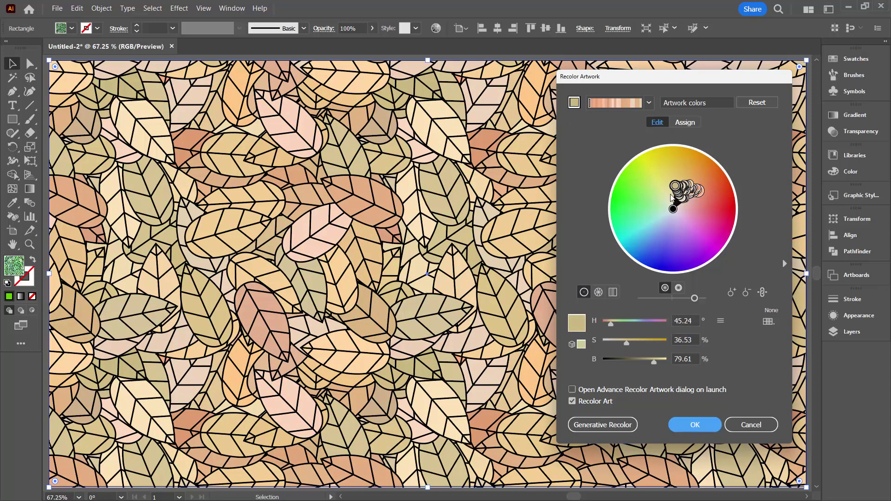
{"action": "left_click_drag", "start_coordinate": [676, 186], "coordinate": [670, 184]}
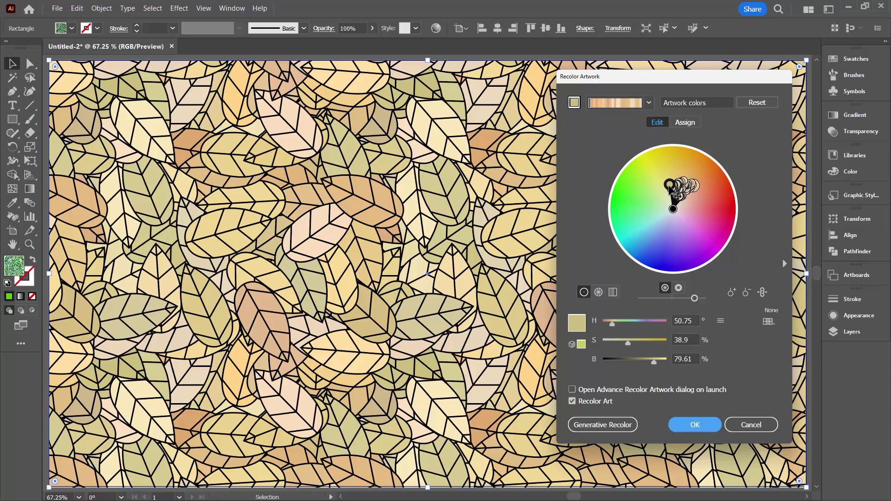
{"action": "left_click_drag", "start_coordinate": [670, 185], "coordinate": [666, 235]}
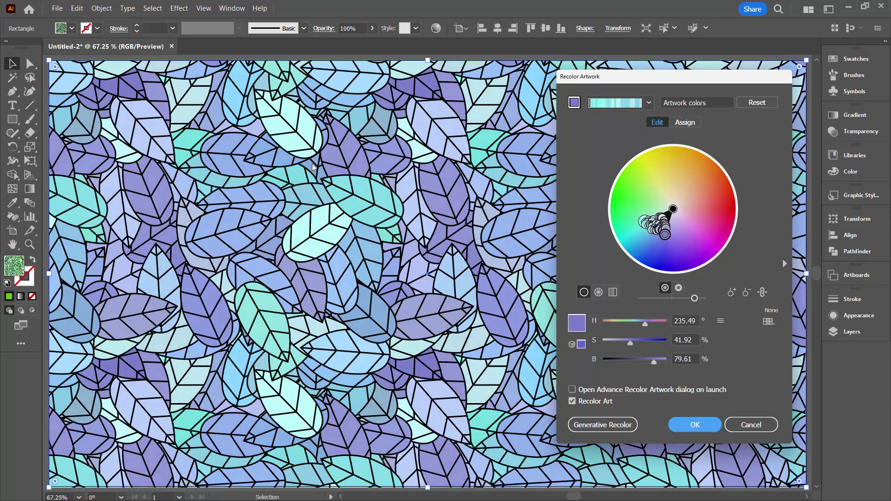
Step: Unlink the harmony colours, shift one blue to violet at about 274° hue and another to pink at about 334°, and apply the recolouring
{"action": "left_click", "coordinate": [762, 293]}
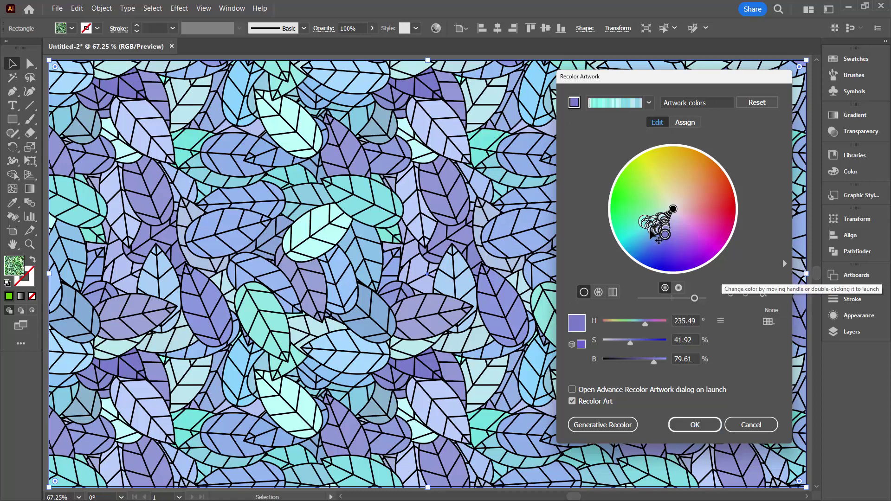
{"action": "left_click_drag", "start_coordinate": [658, 240], "coordinate": [679, 230]}
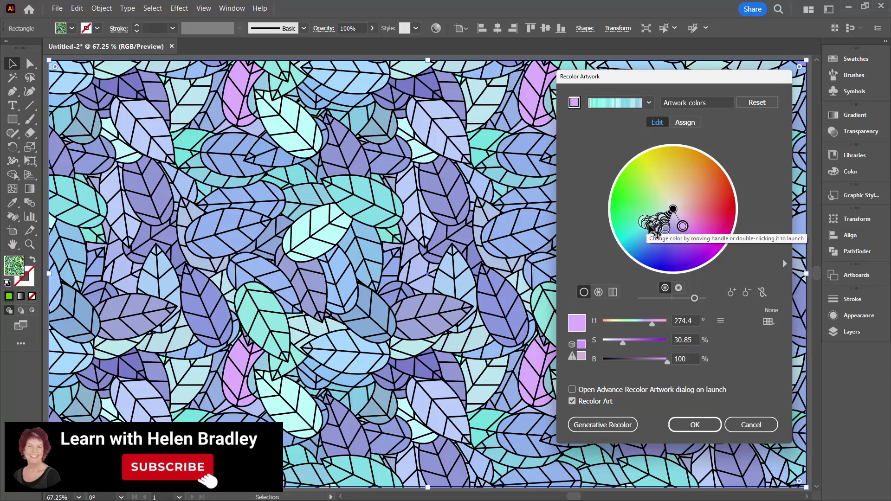
{"action": "left_click_drag", "start_coordinate": [650, 229], "coordinate": [688, 218]}
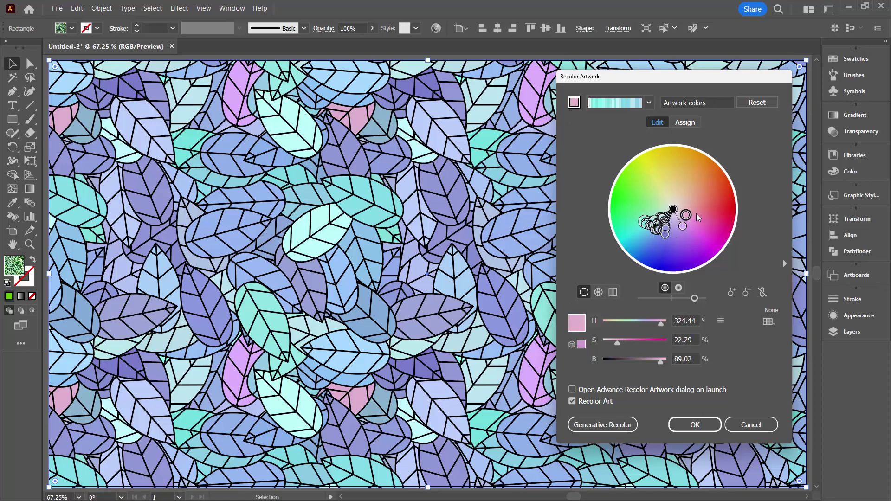
{"action": "left_click_drag", "start_coordinate": [686, 214], "coordinate": [689, 214]}
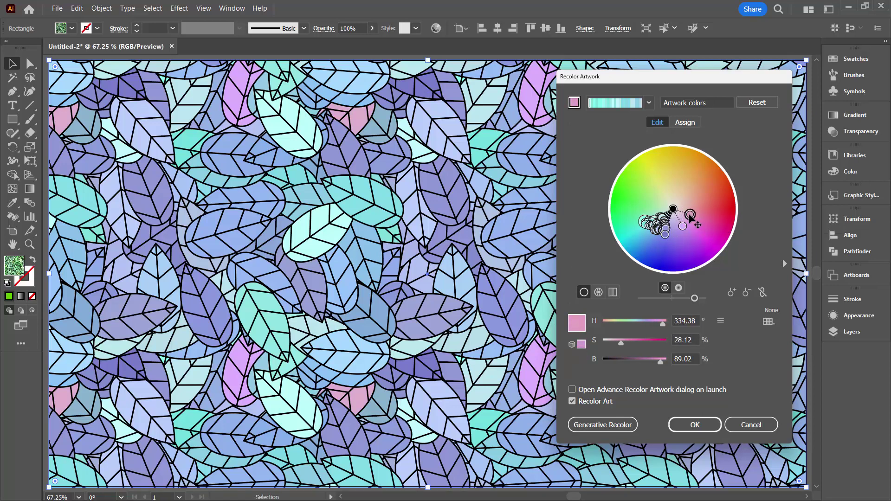
{"action": "left_click", "coordinate": [688, 425]}
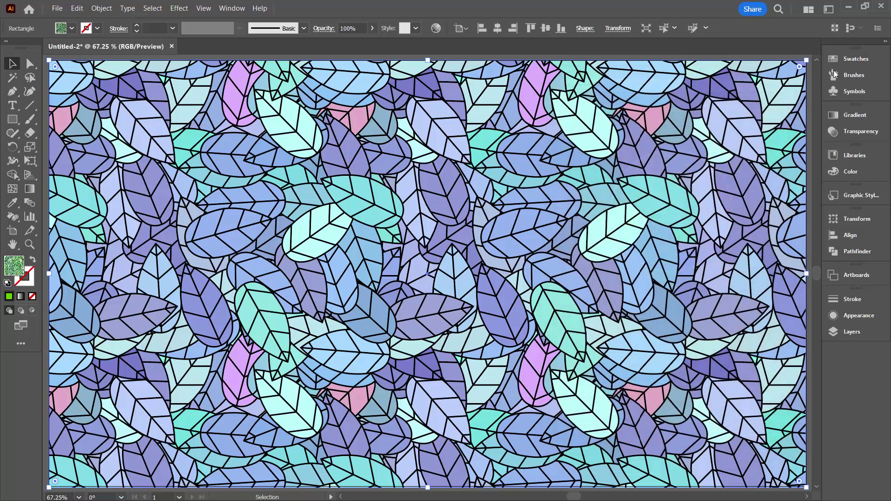
Step: Switch the rectangle's fill to the green leaf pattern swatch and back to the recoloured blue-violet one
{"action": "left_click", "coordinate": [848, 58]}
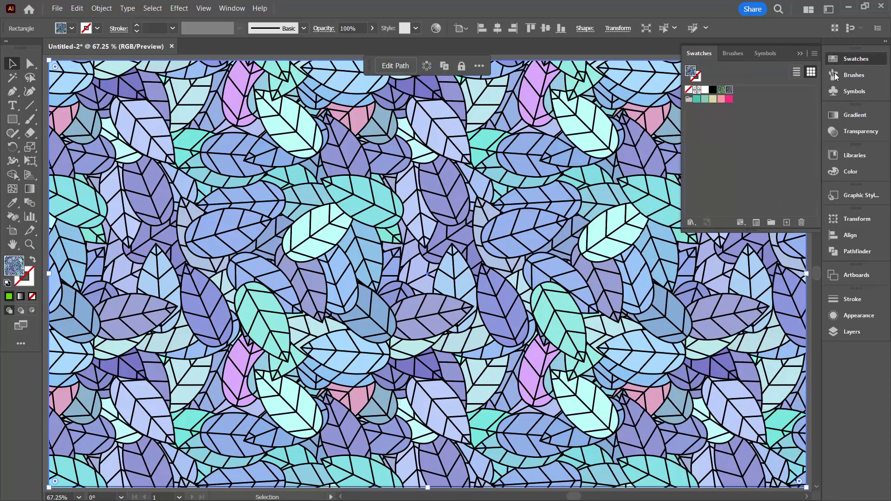
{"action": "left_click", "coordinate": [721, 90]}
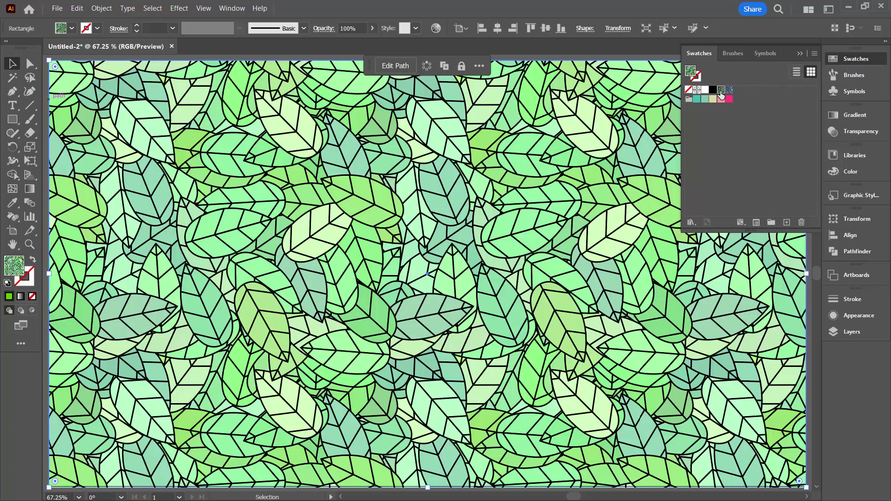
{"action": "left_click", "coordinate": [729, 89]}
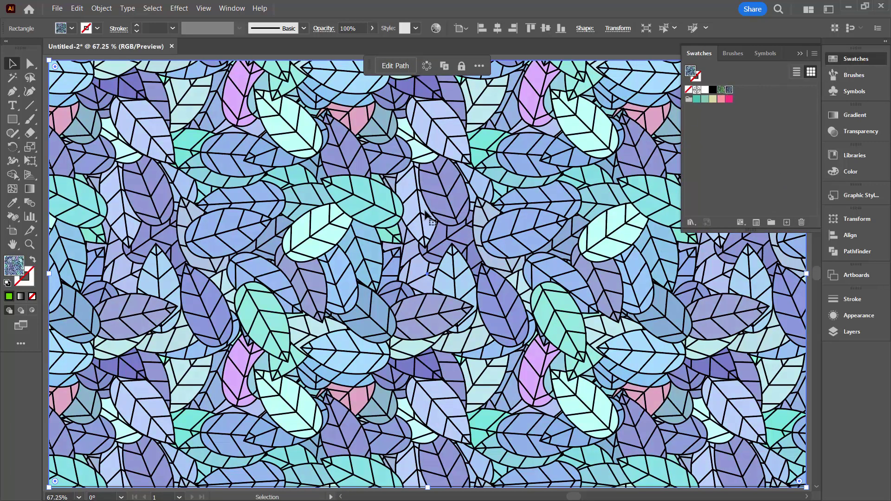
{"action": "left_click", "coordinate": [797, 52]}
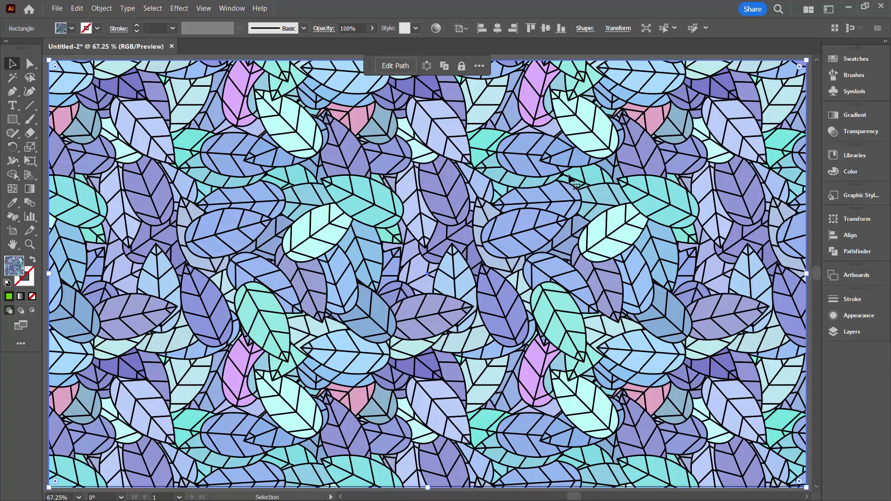